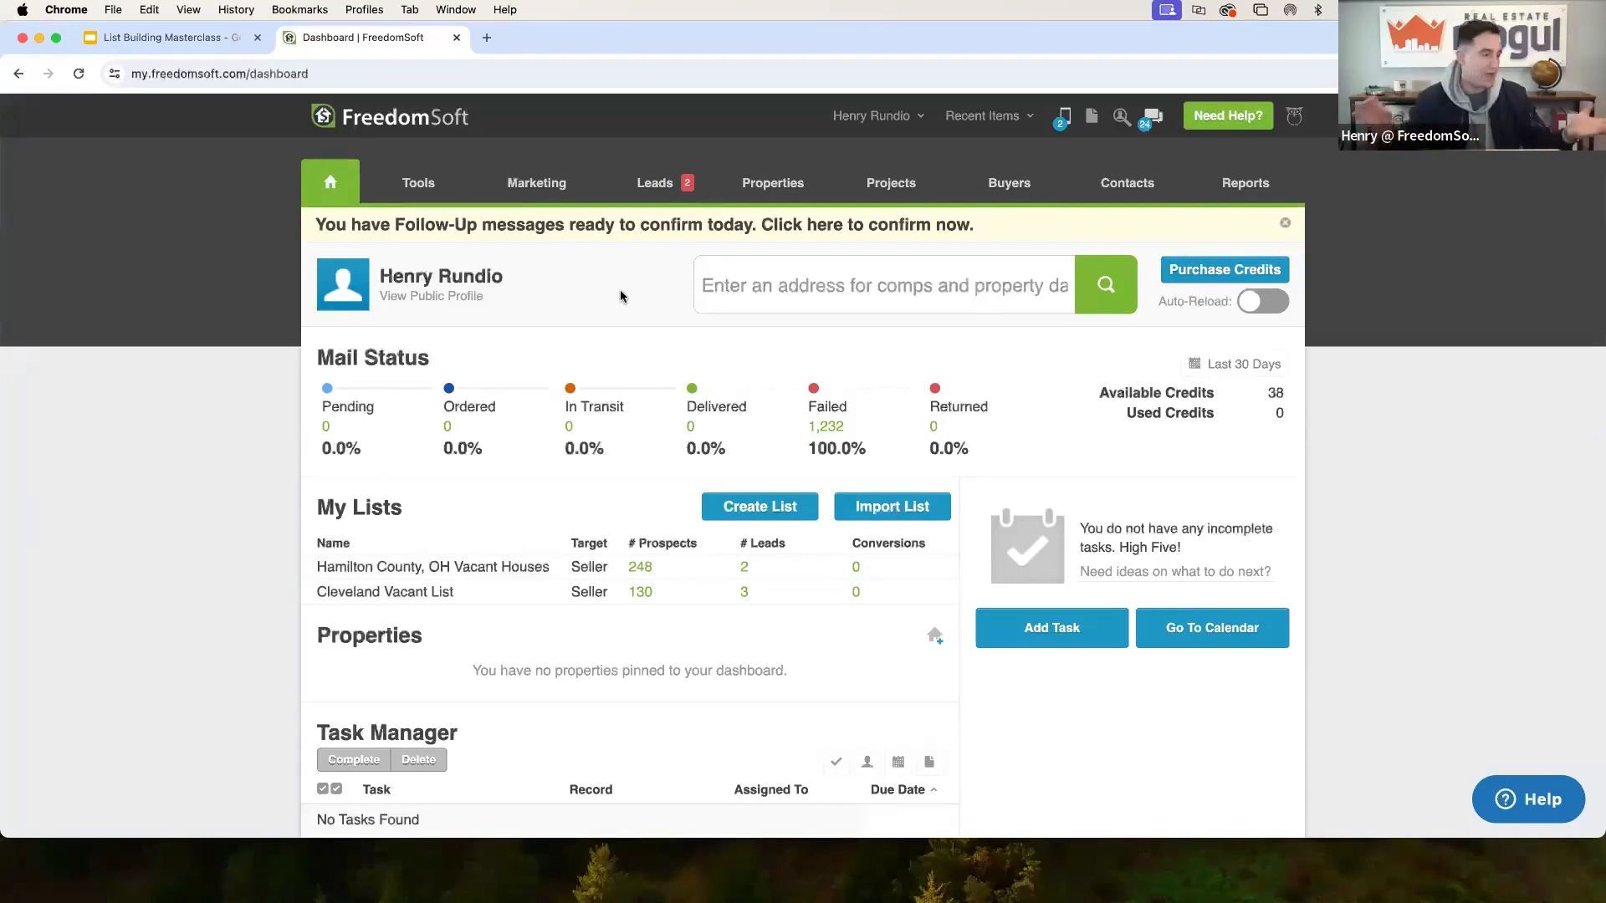
Open the Zip Finder tool and highlight its description of finding investor activity nationwide.
mouse_move(466, 211)
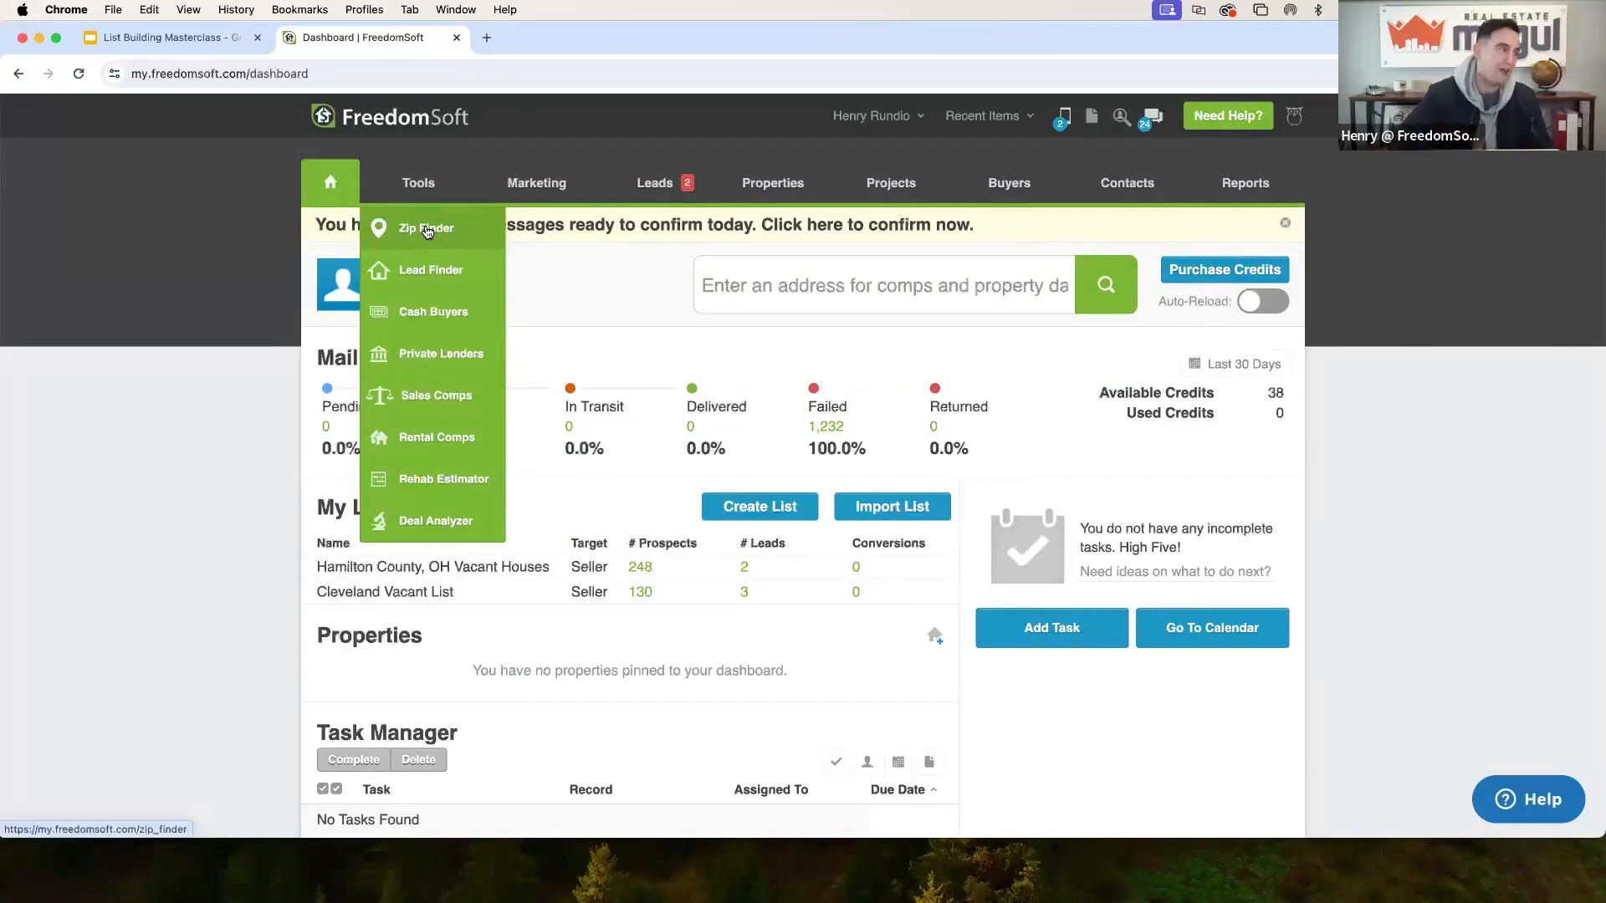
left_click(416, 233)
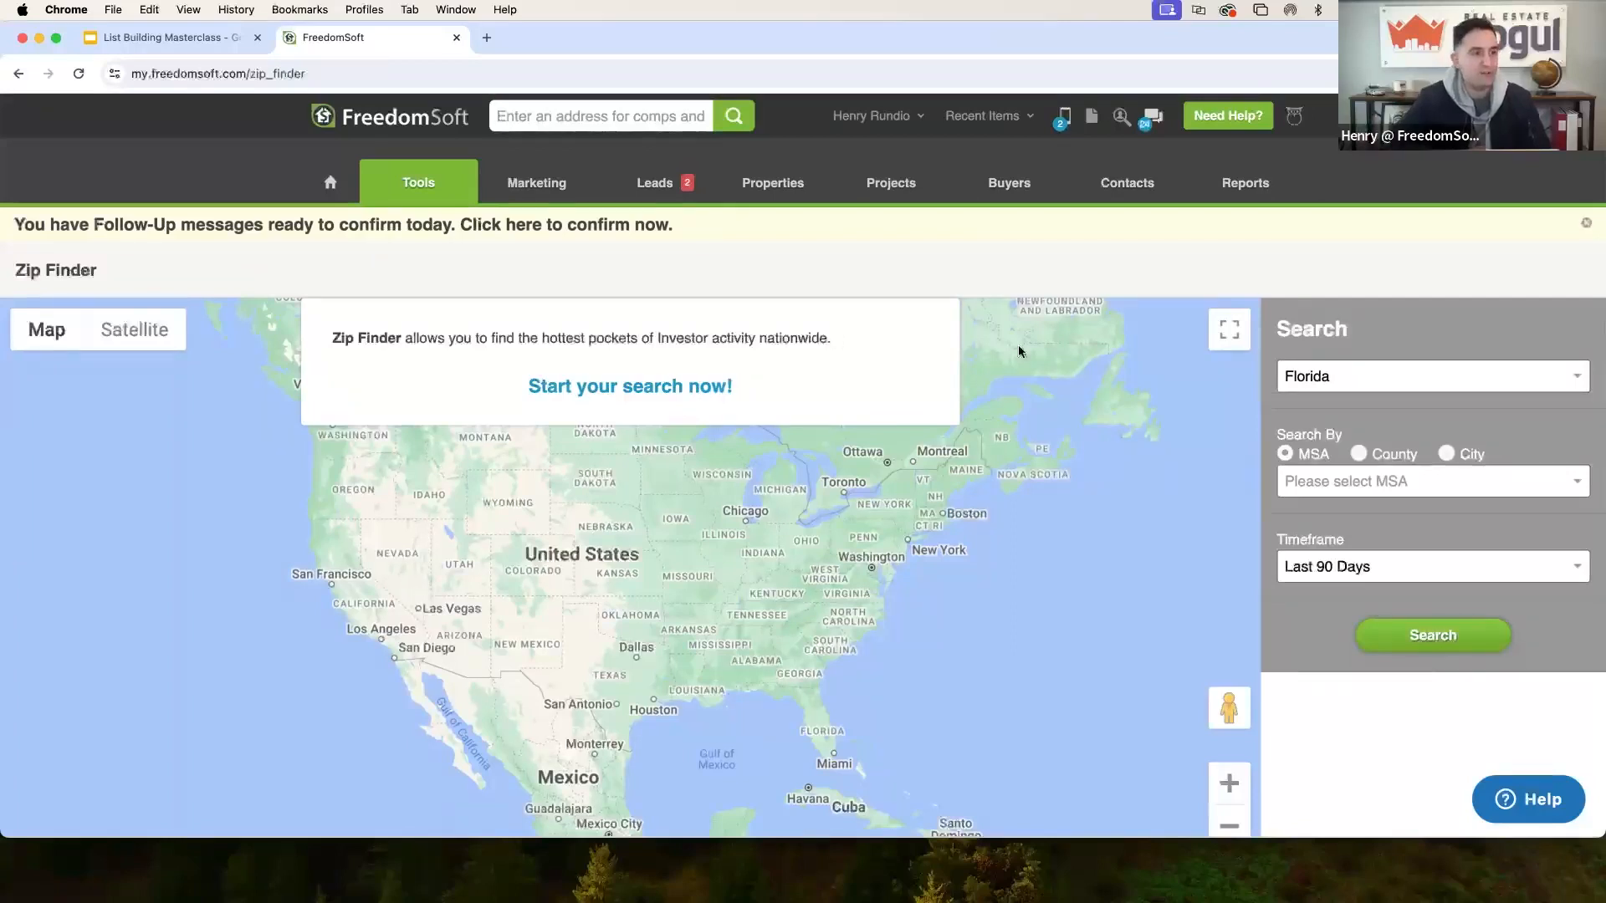
triple_click(647, 349)
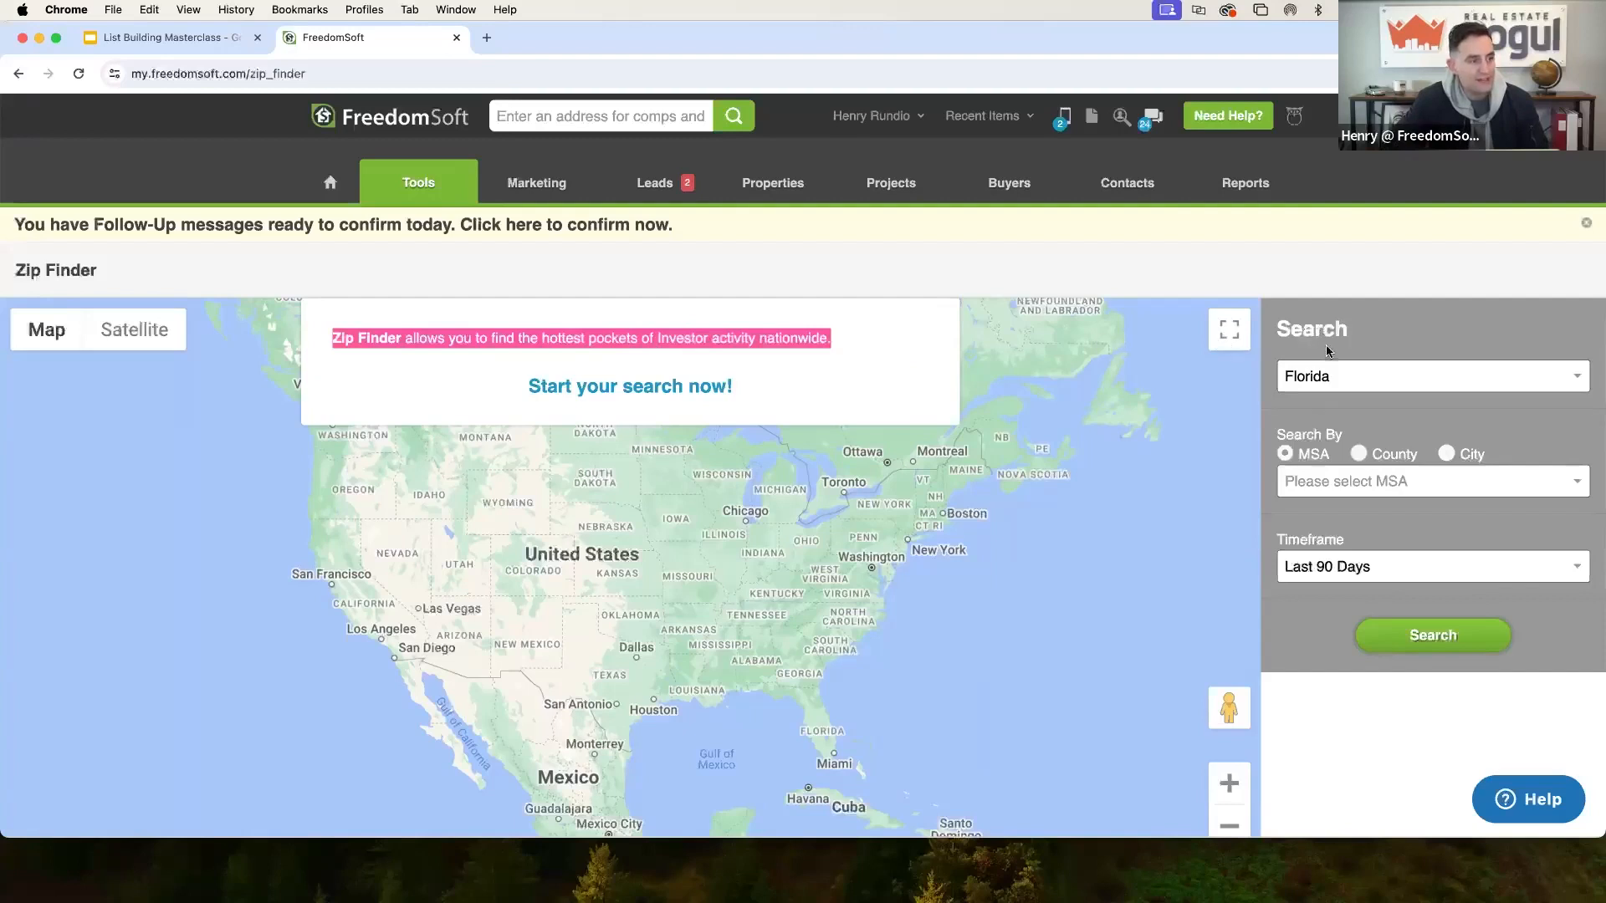
Search for investor activity by county in Cuyahoga, Ohio, over the last 90 days.
left_click(1328, 378)
scroll(1348, 481, "down", 5)
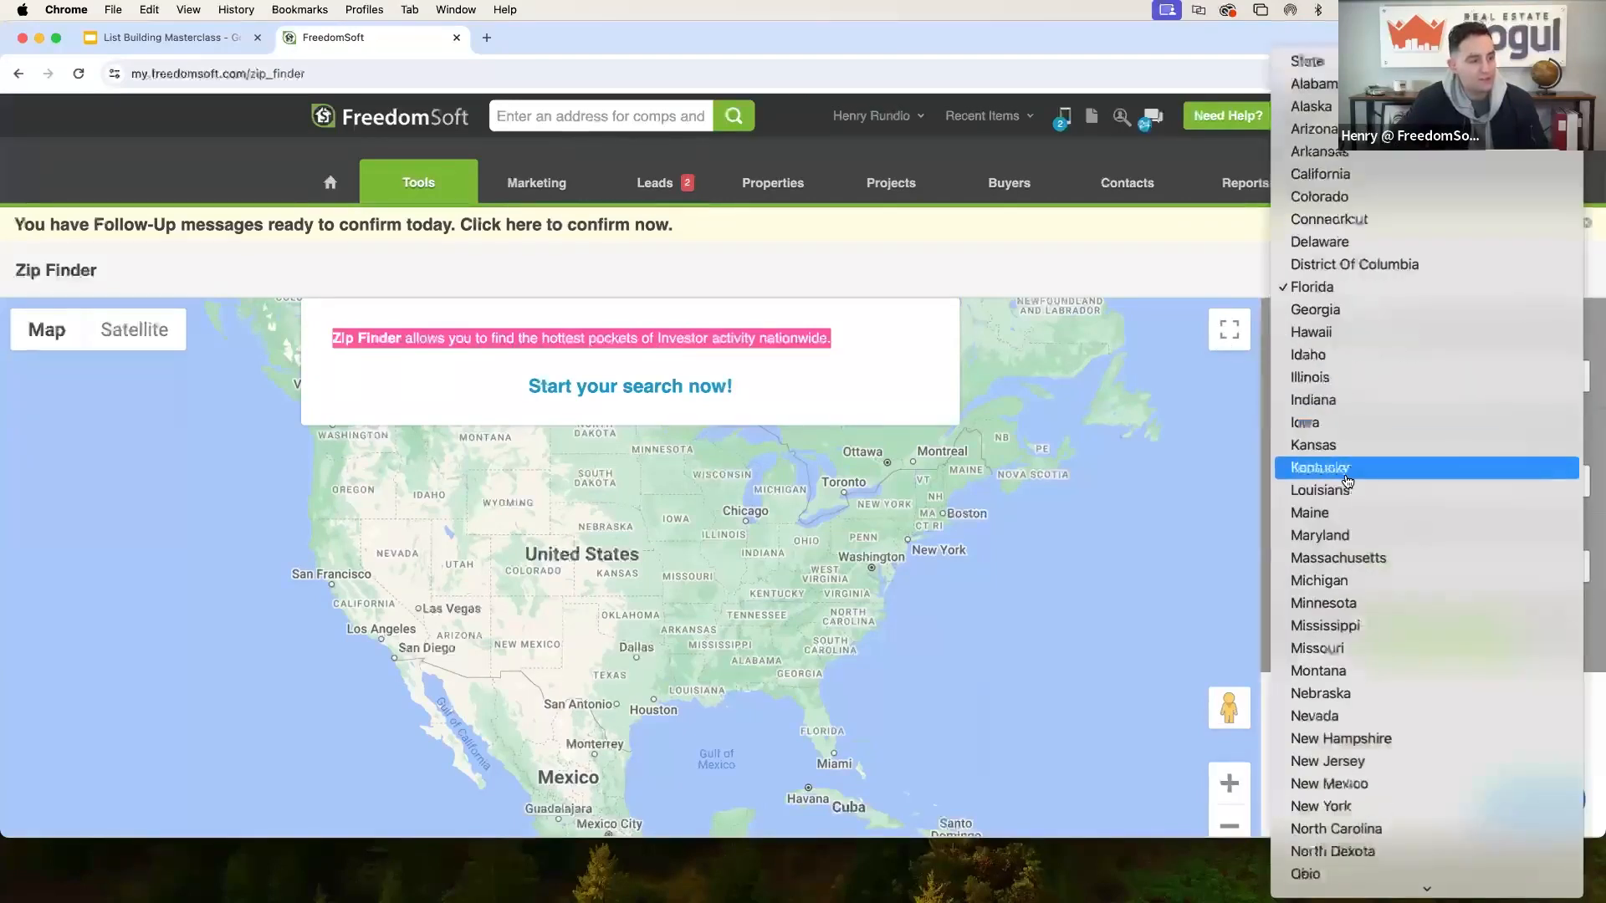
left_click(1336, 658)
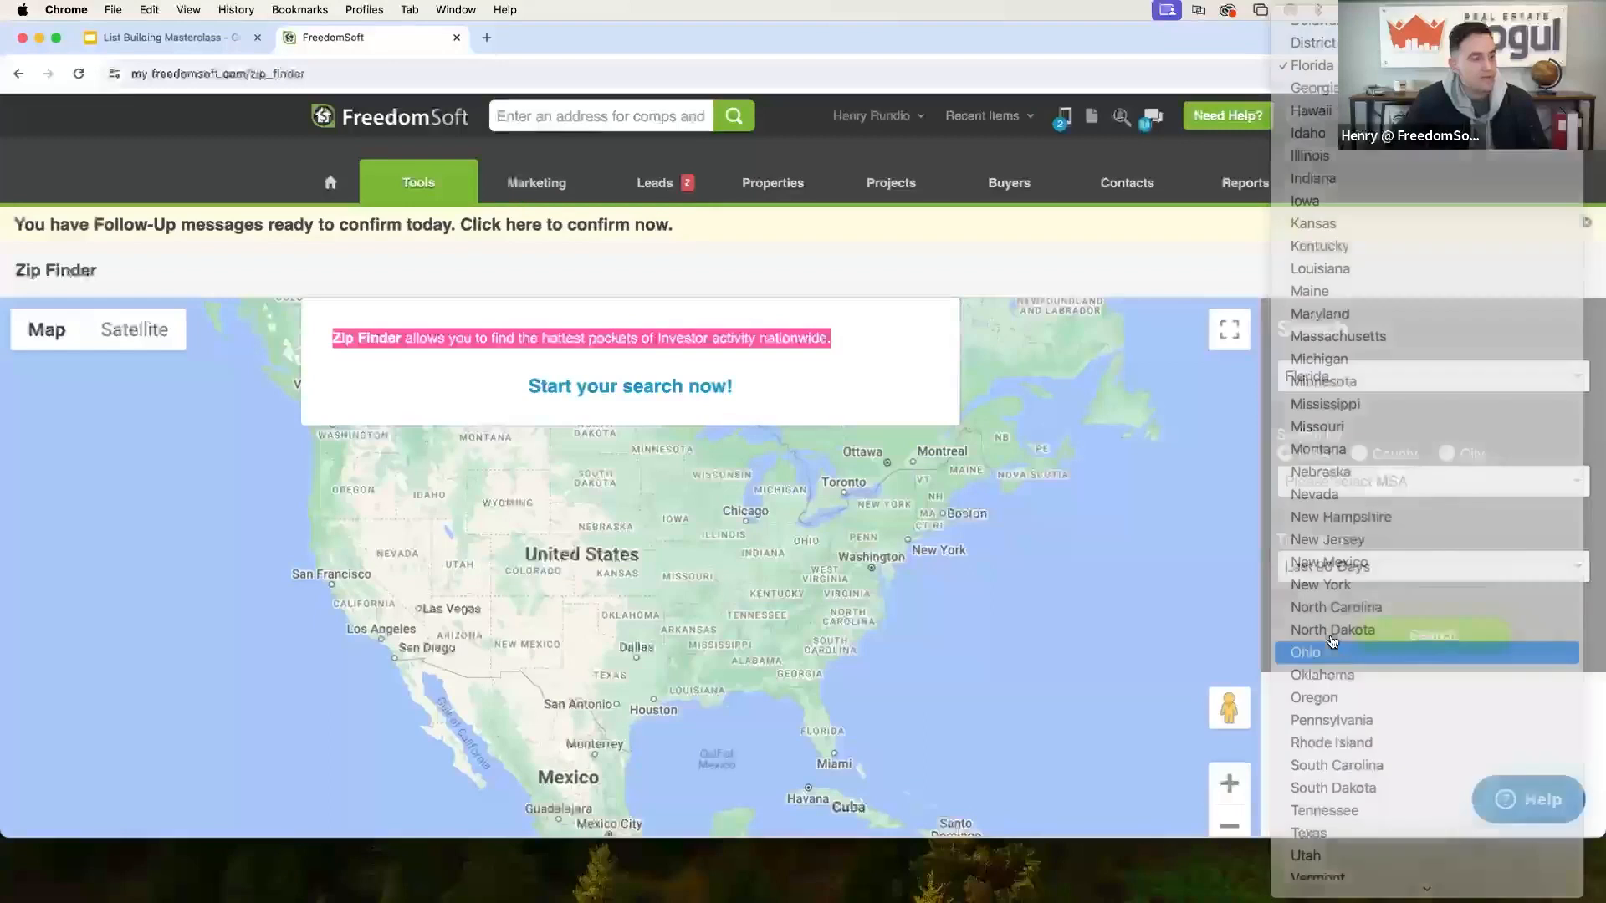
left_click(1374, 459)
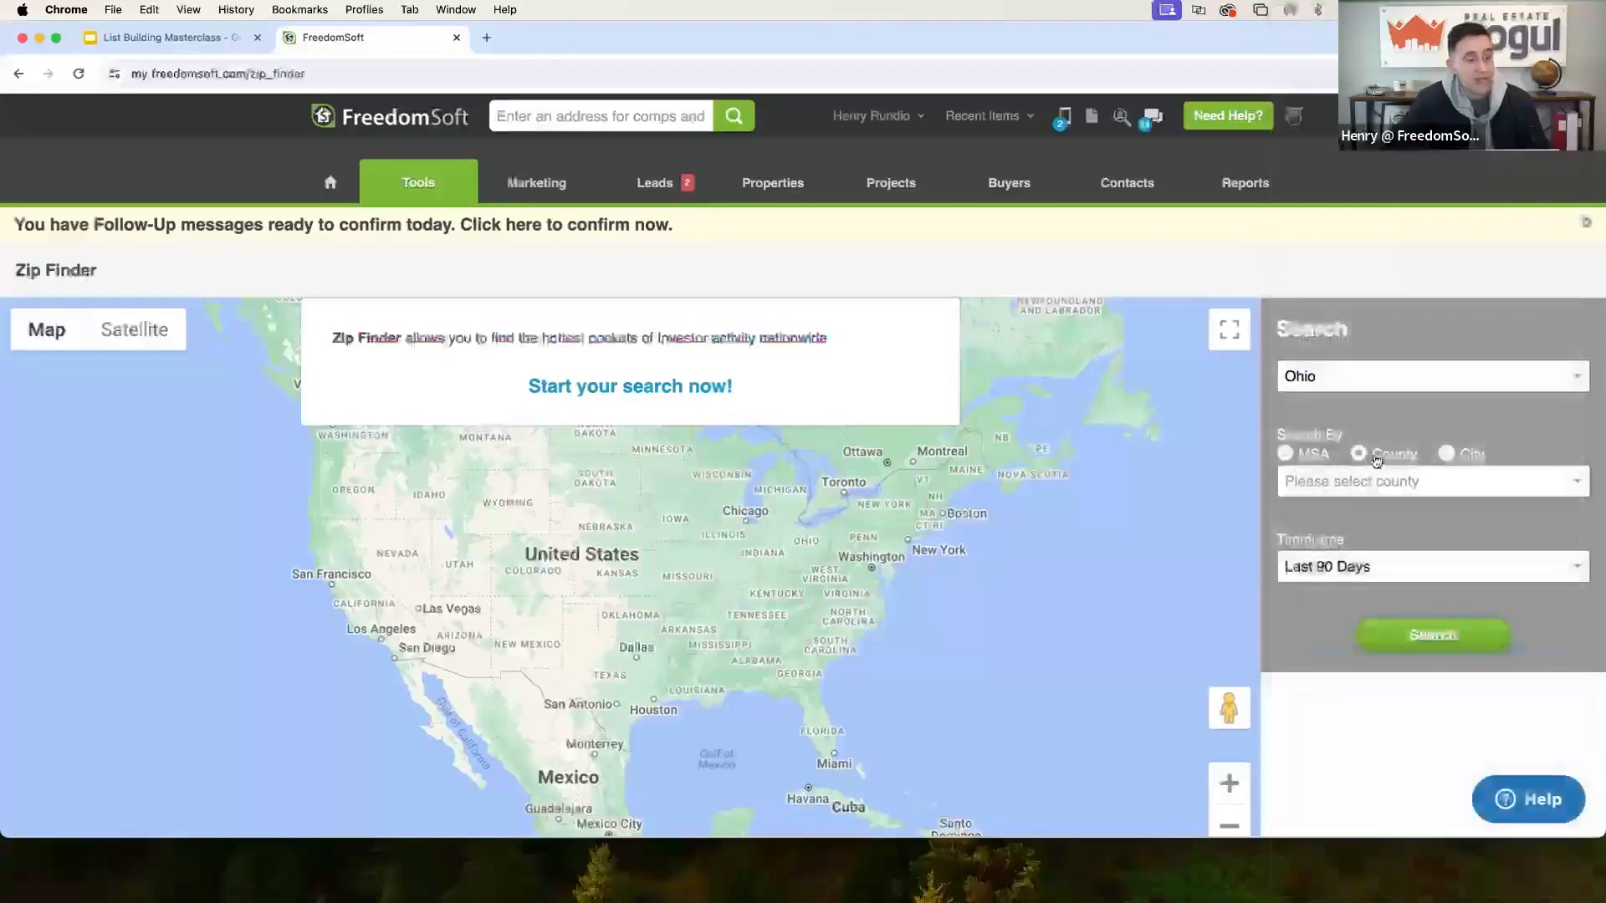
left_click(1342, 483)
scroll(1345, 669, "down", 2)
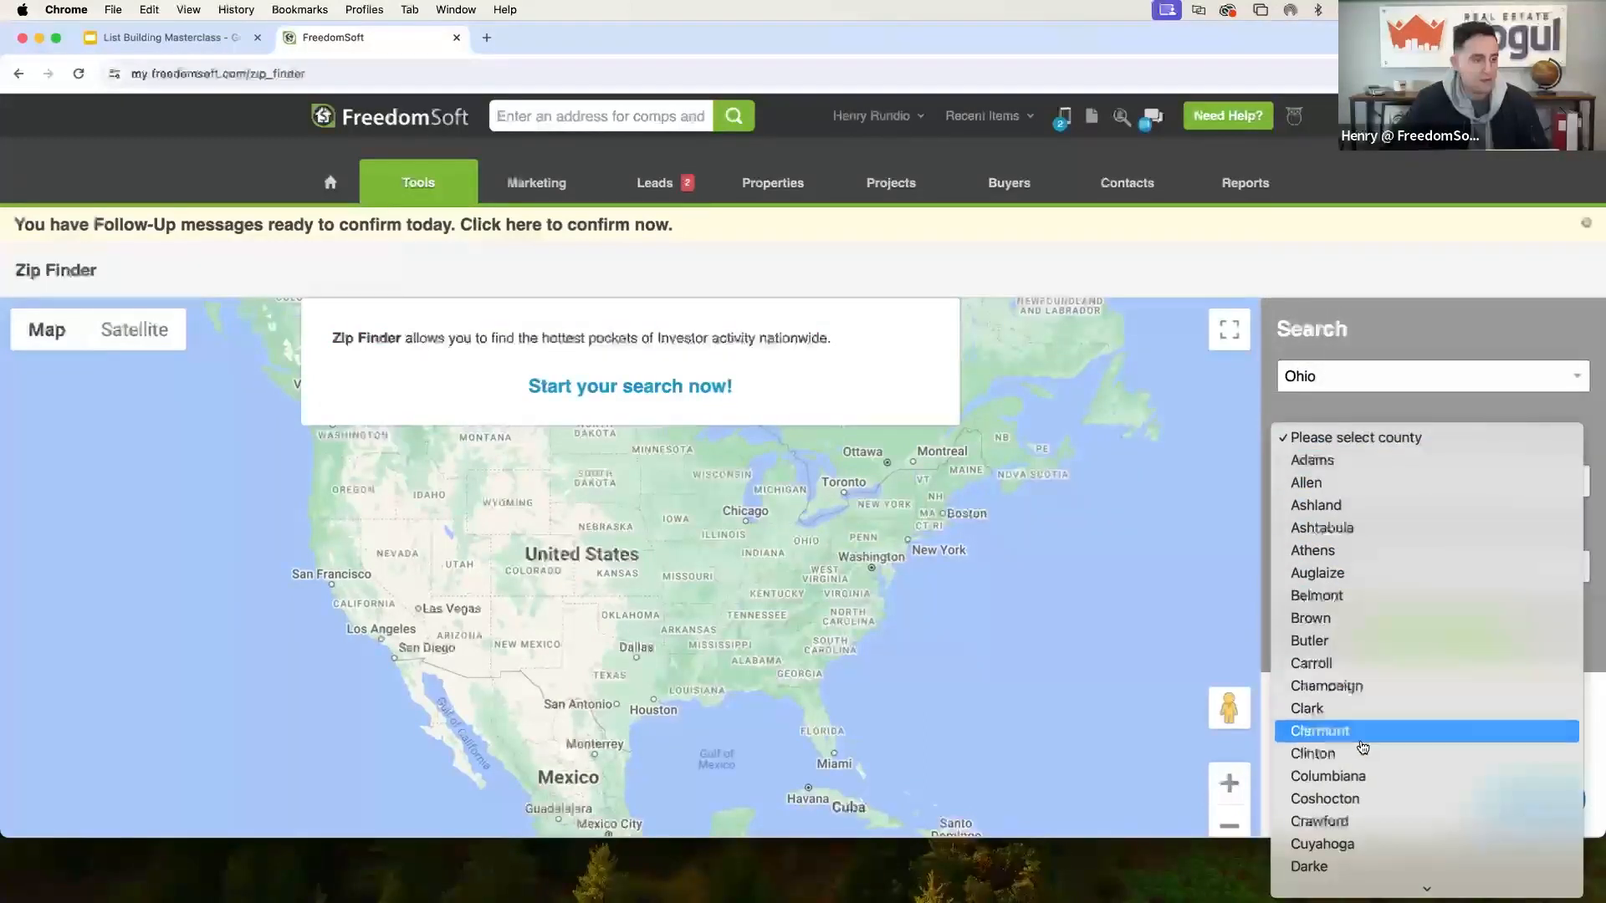
left_click(1362, 843)
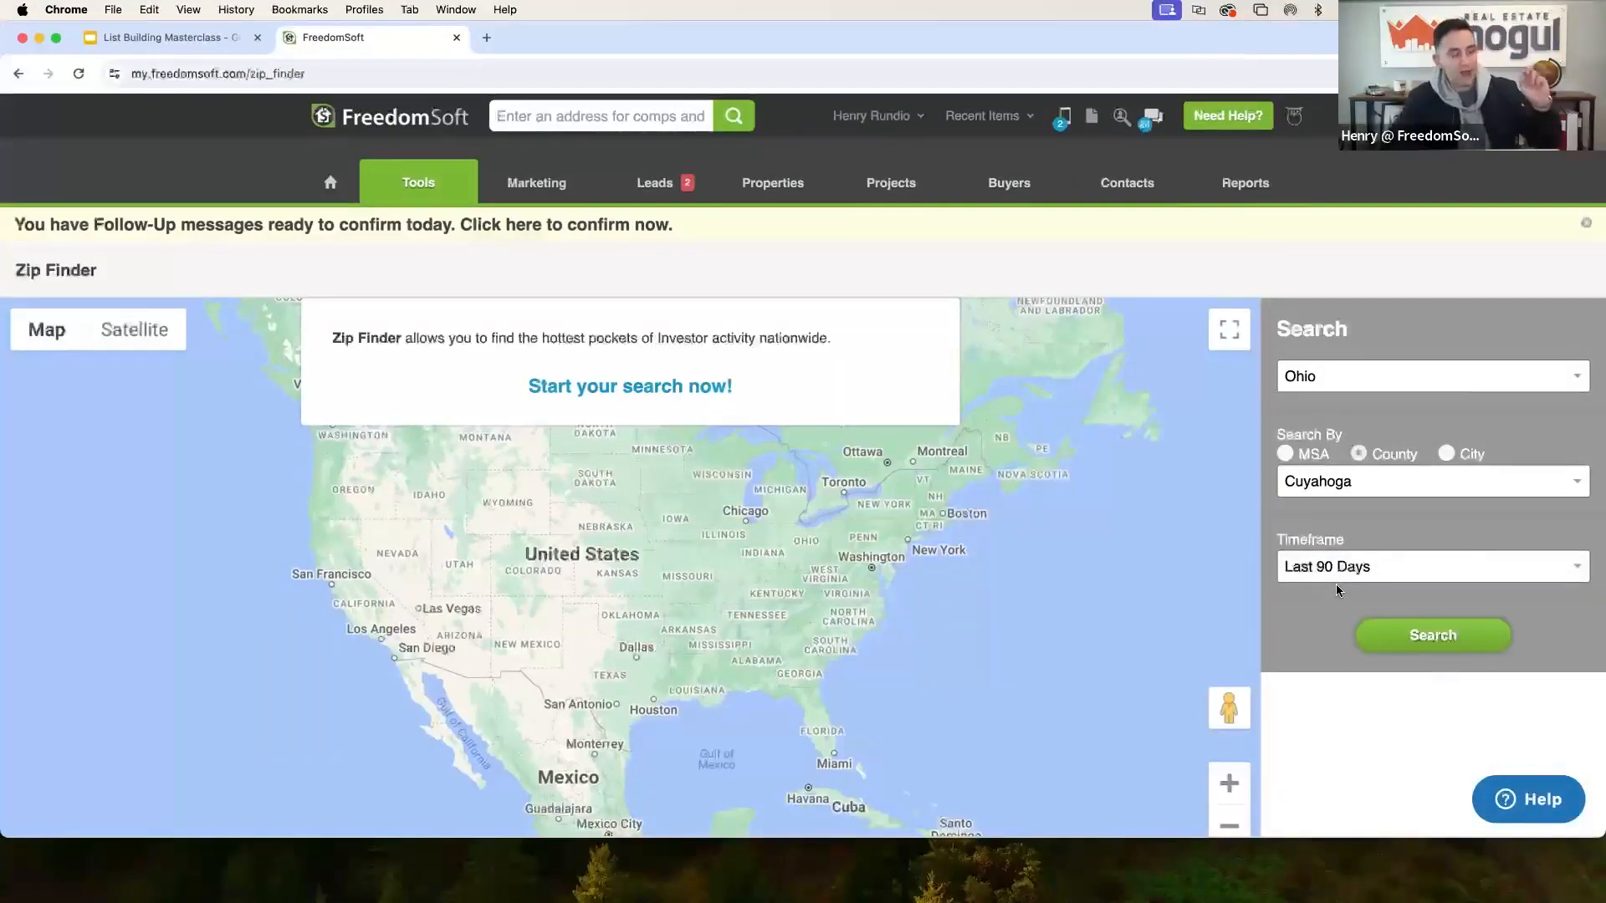
left_click(1395, 645)
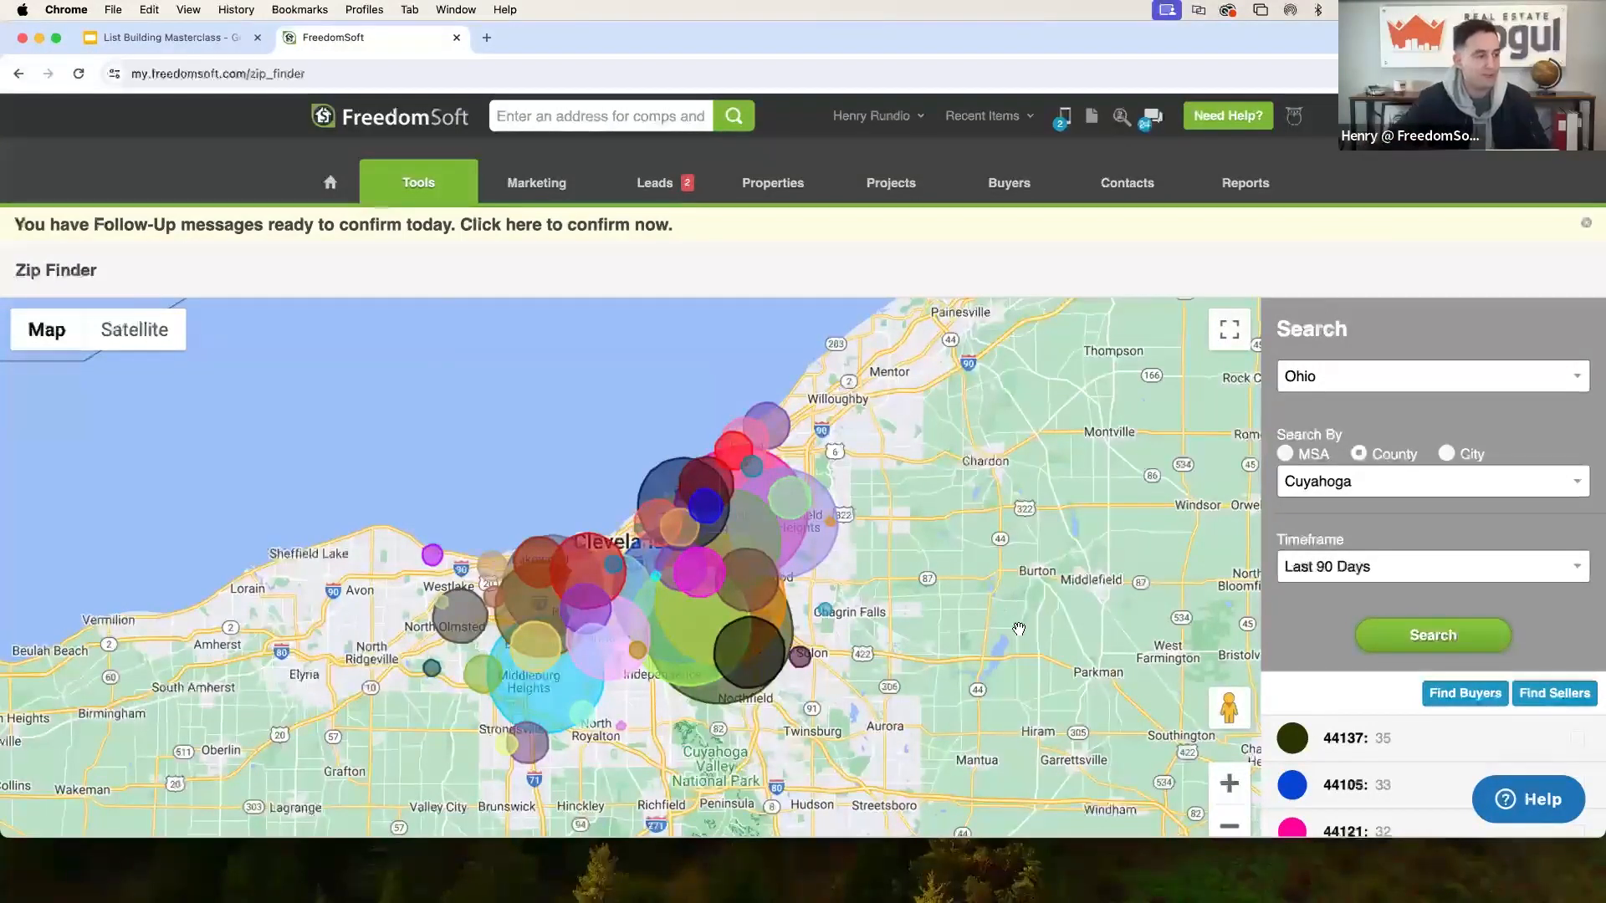
Enlarge the browser window and examine the full ranking of zip codes by investor sales, down to the least active ones.
scroll(1017, 617, "down", 3)
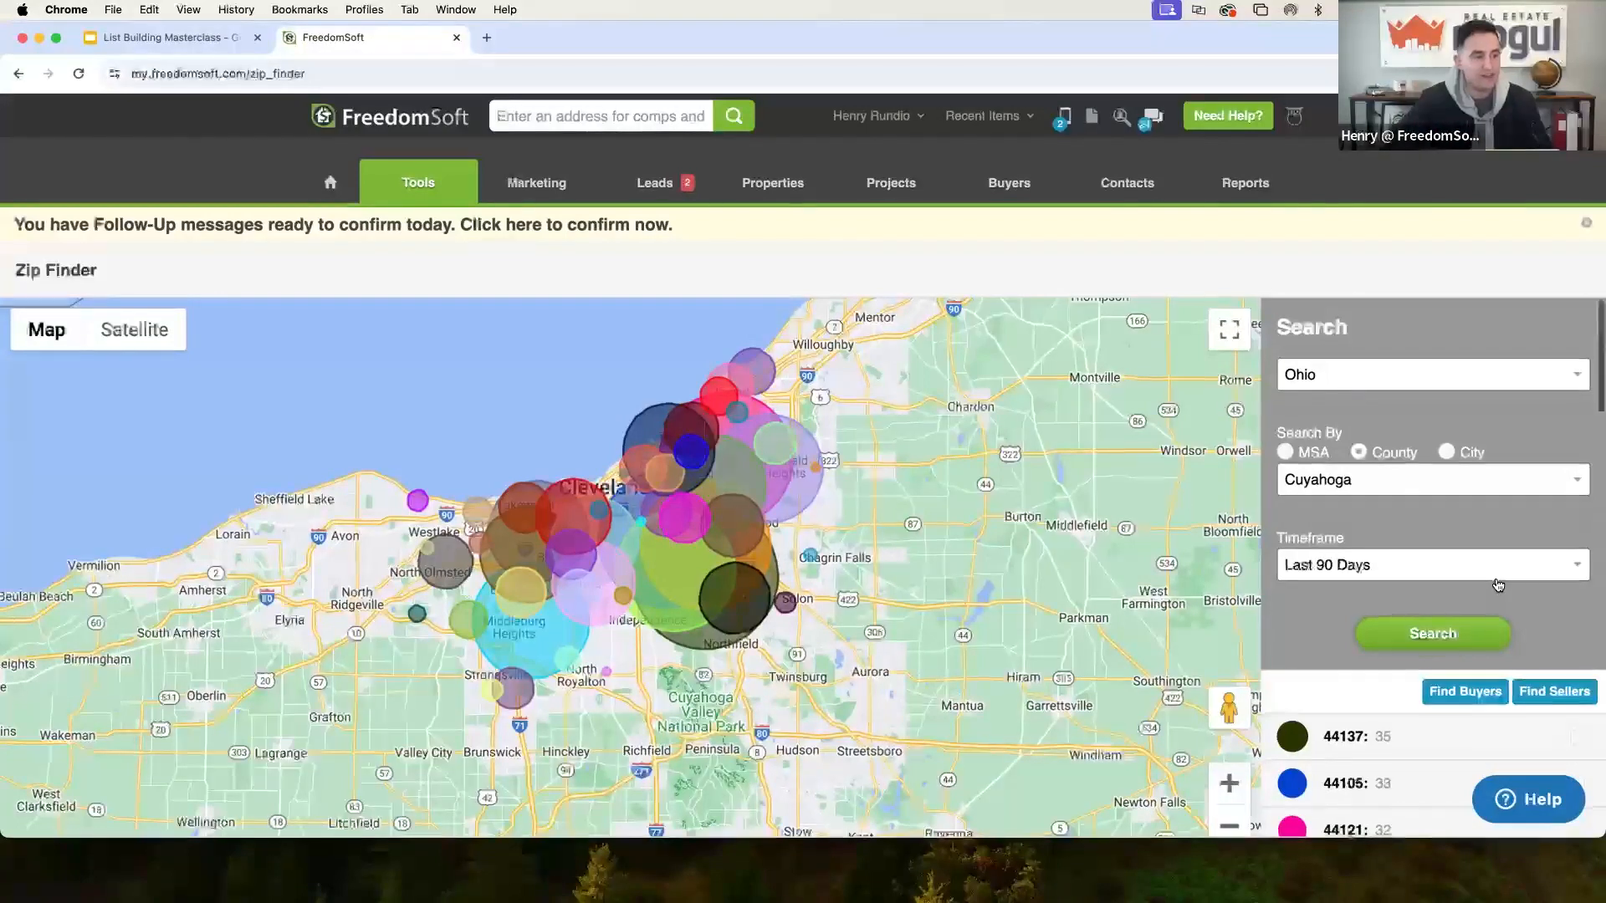
scroll(1497, 584, "down", 3)
scroll(1498, 585, "down", 2)
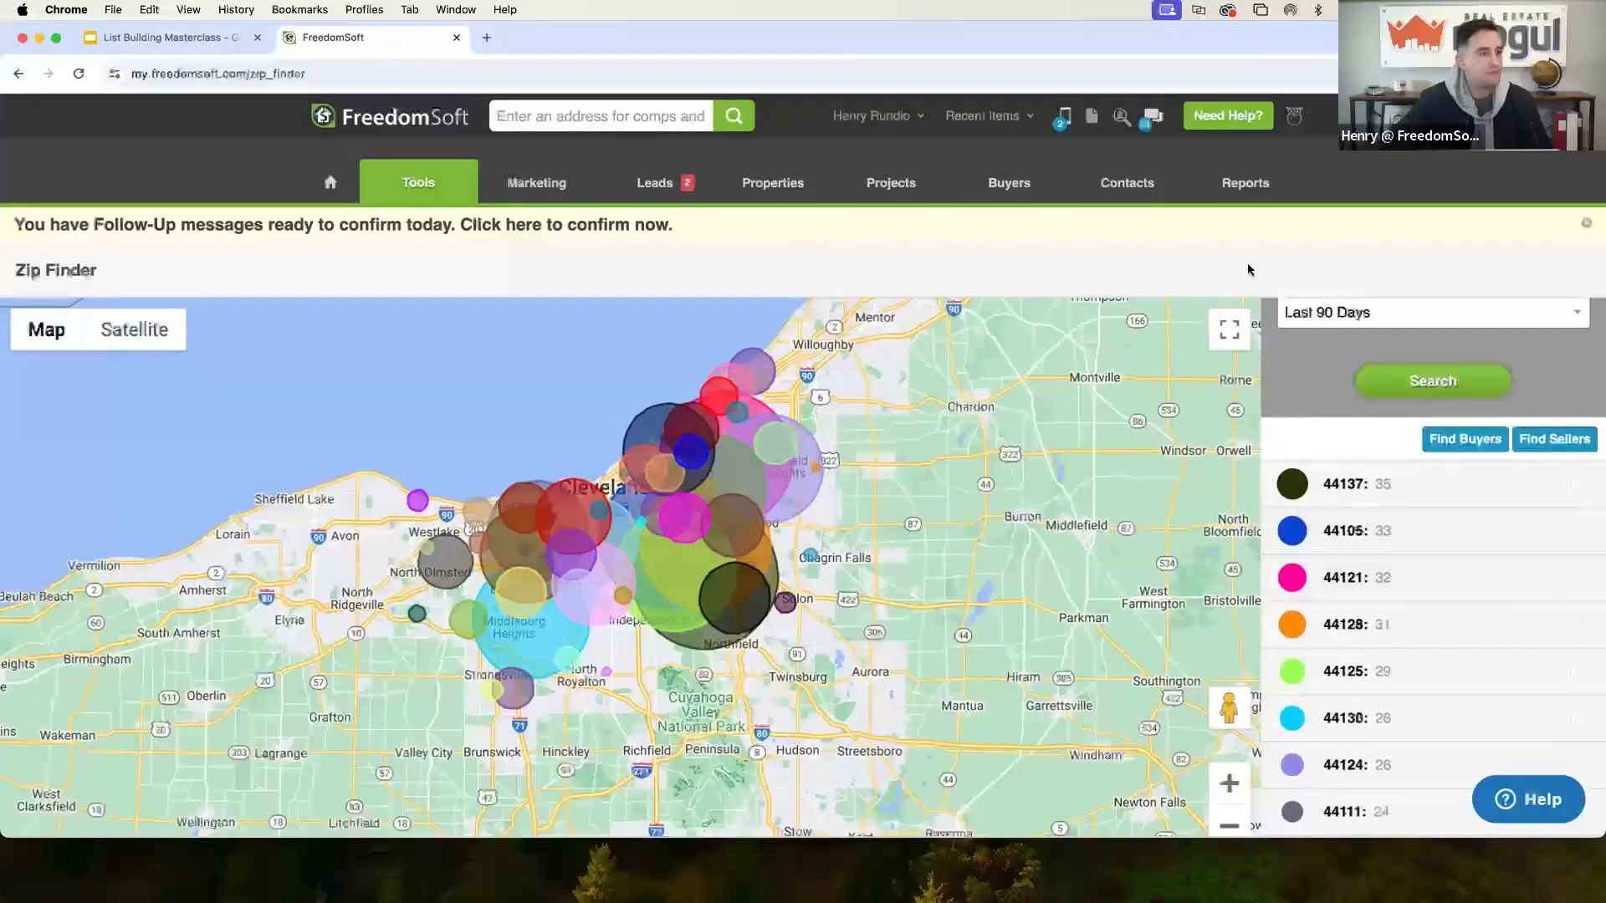
double_click(1233, 53)
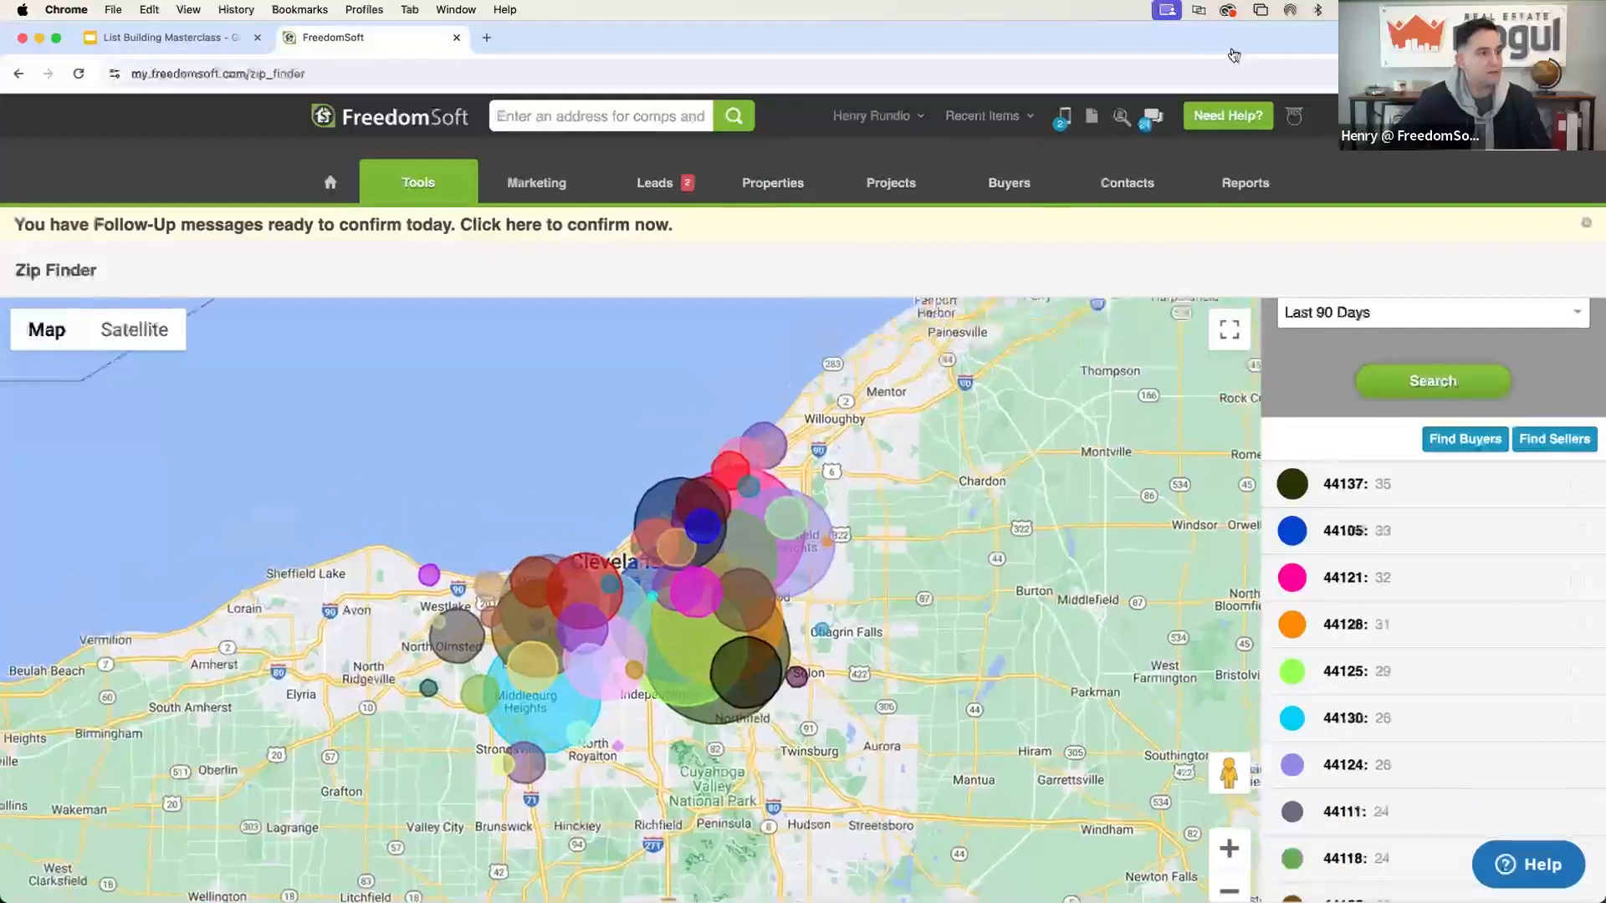
scroll(1431, 567, "down", 2)
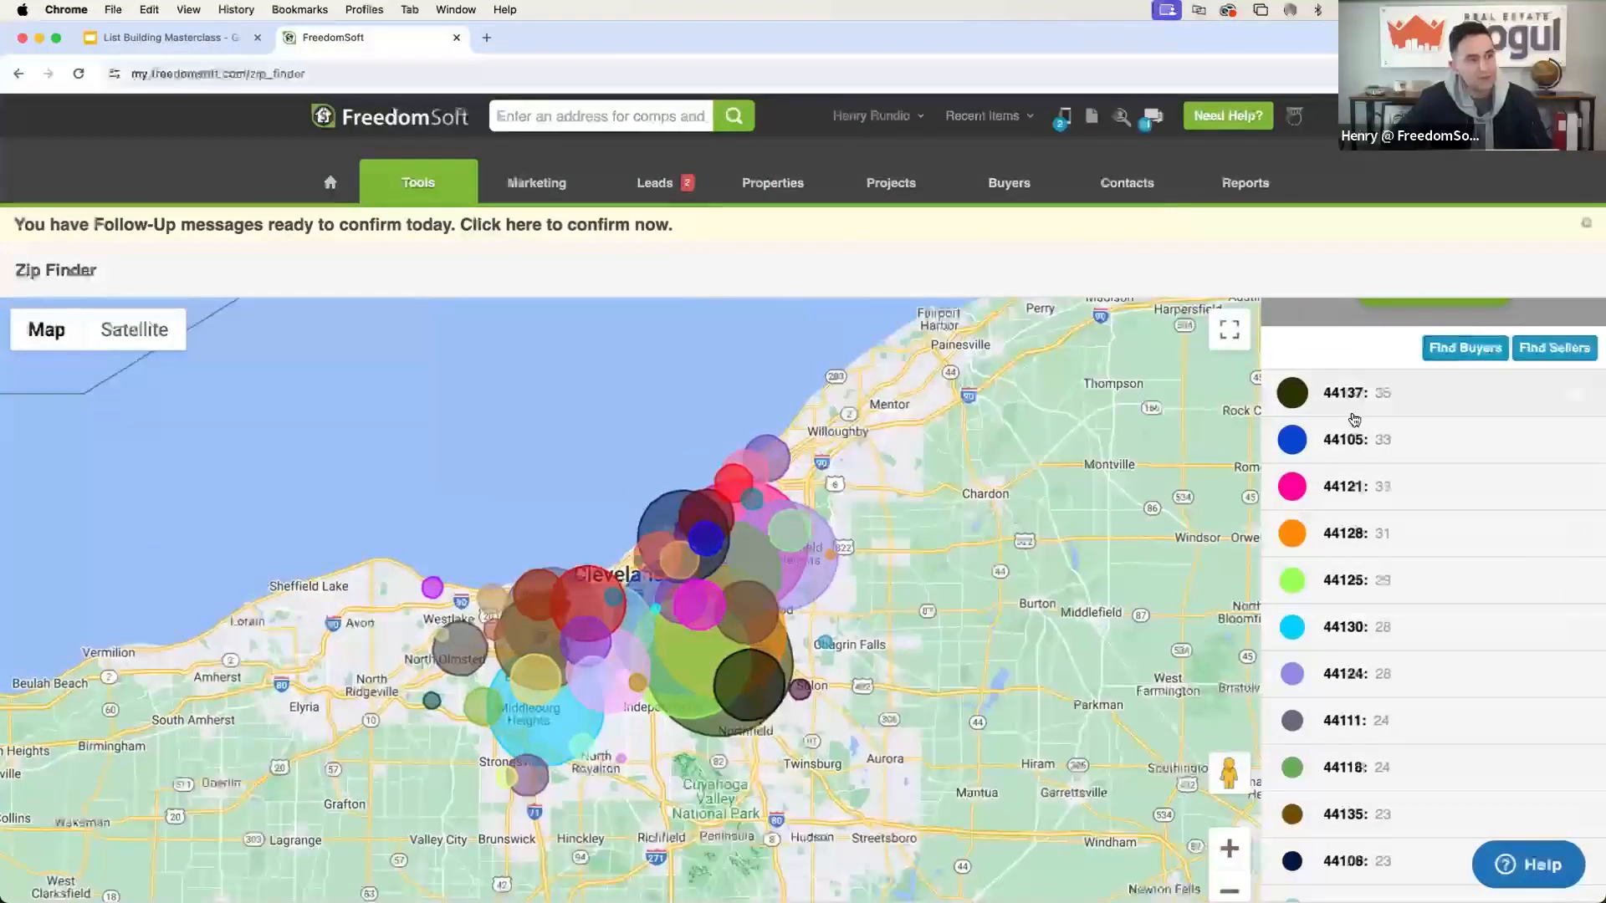
scroll(1355, 439, "down", 10)
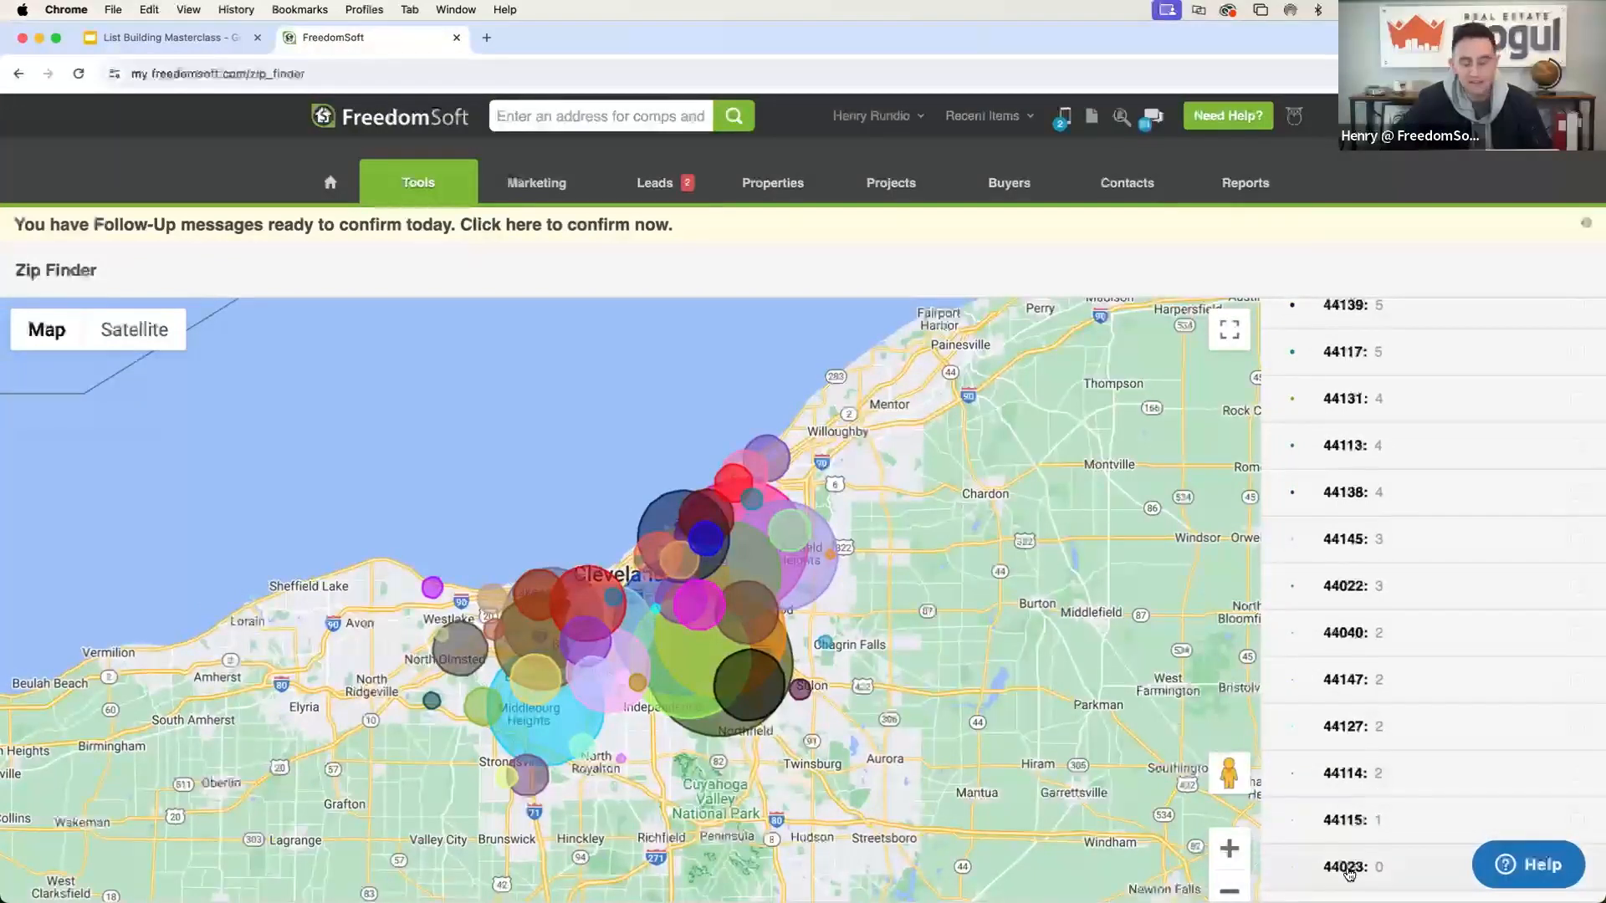
scroll(1349, 875, "up", 1)
scroll(1349, 875, "down", 1)
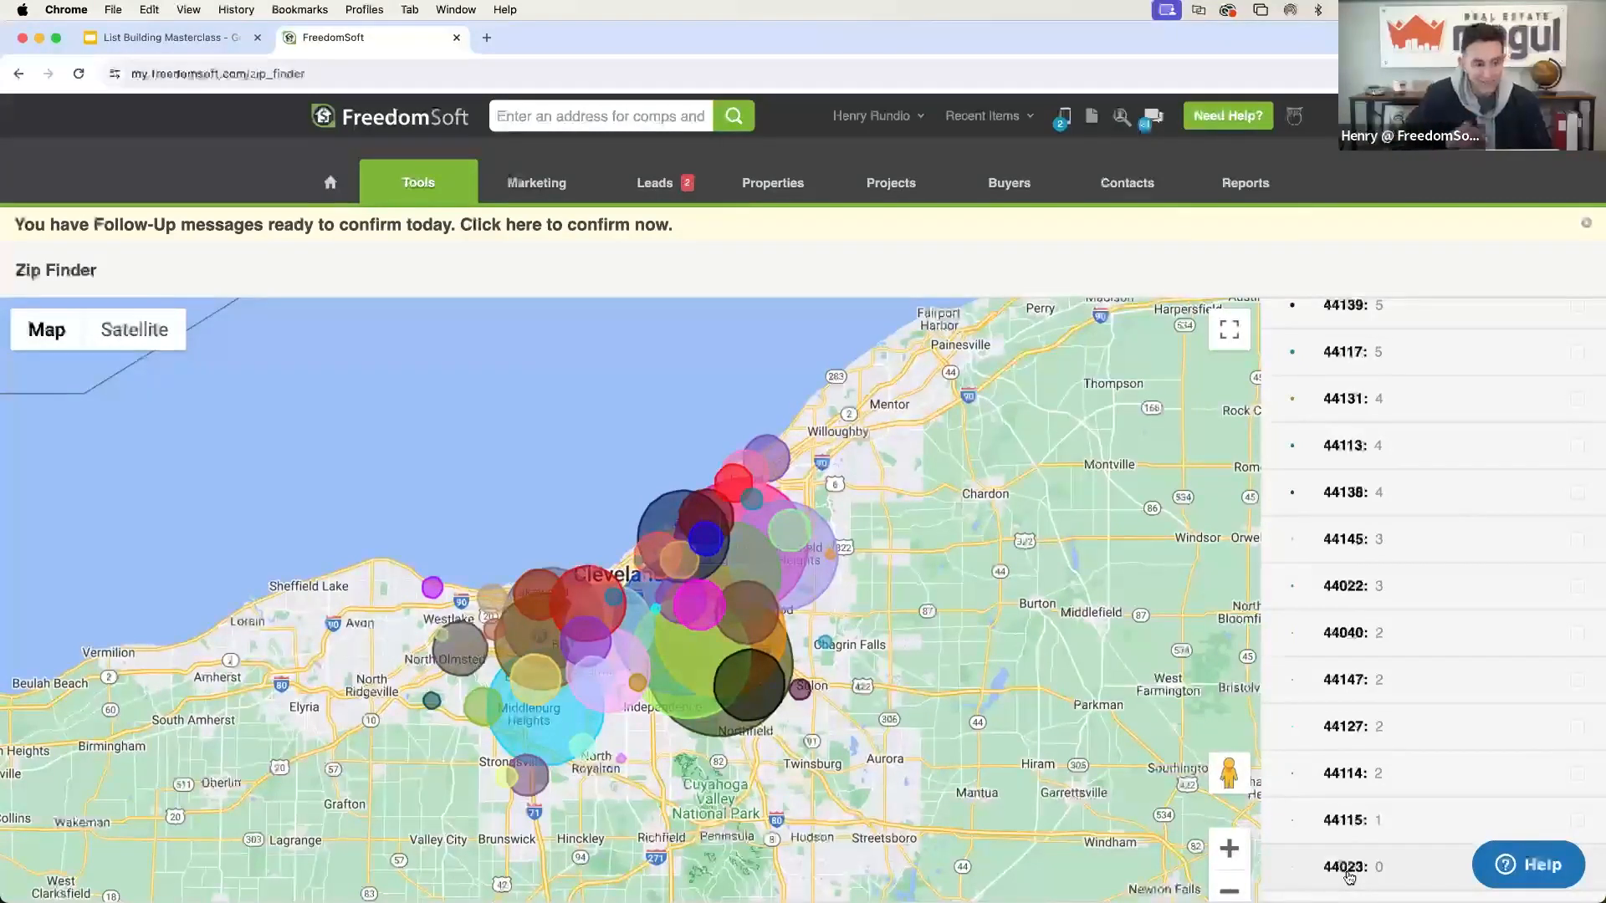
Inspect the lowest-ranked zip codes on the map: 44023, 44115, 44114 and 44127.
left_click(1348, 876)
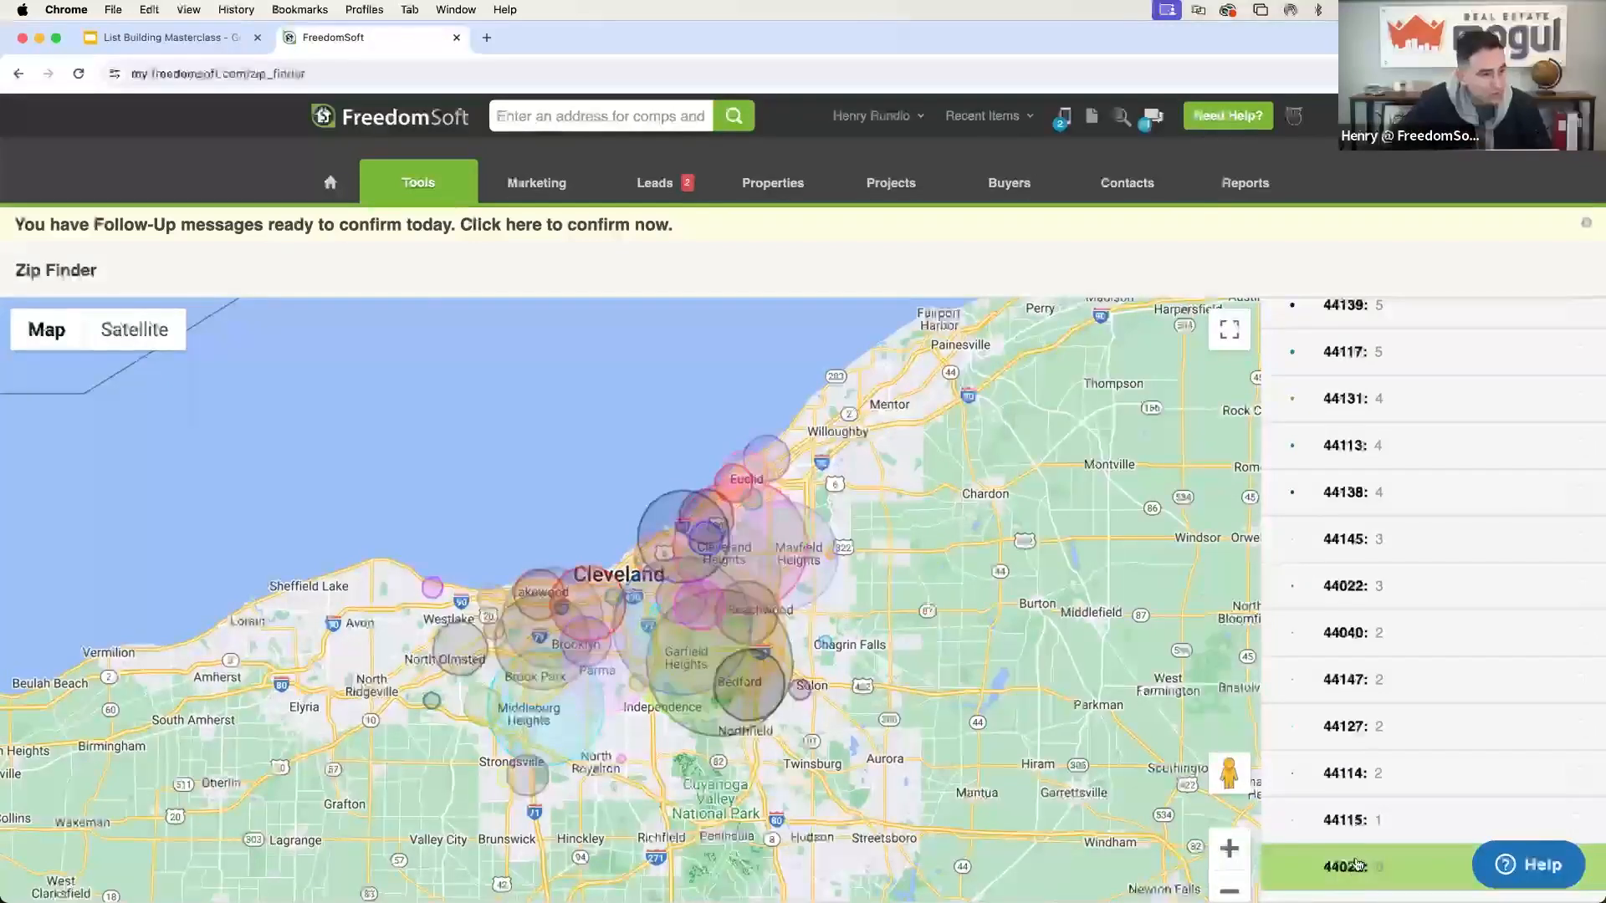
left_click(1348, 824)
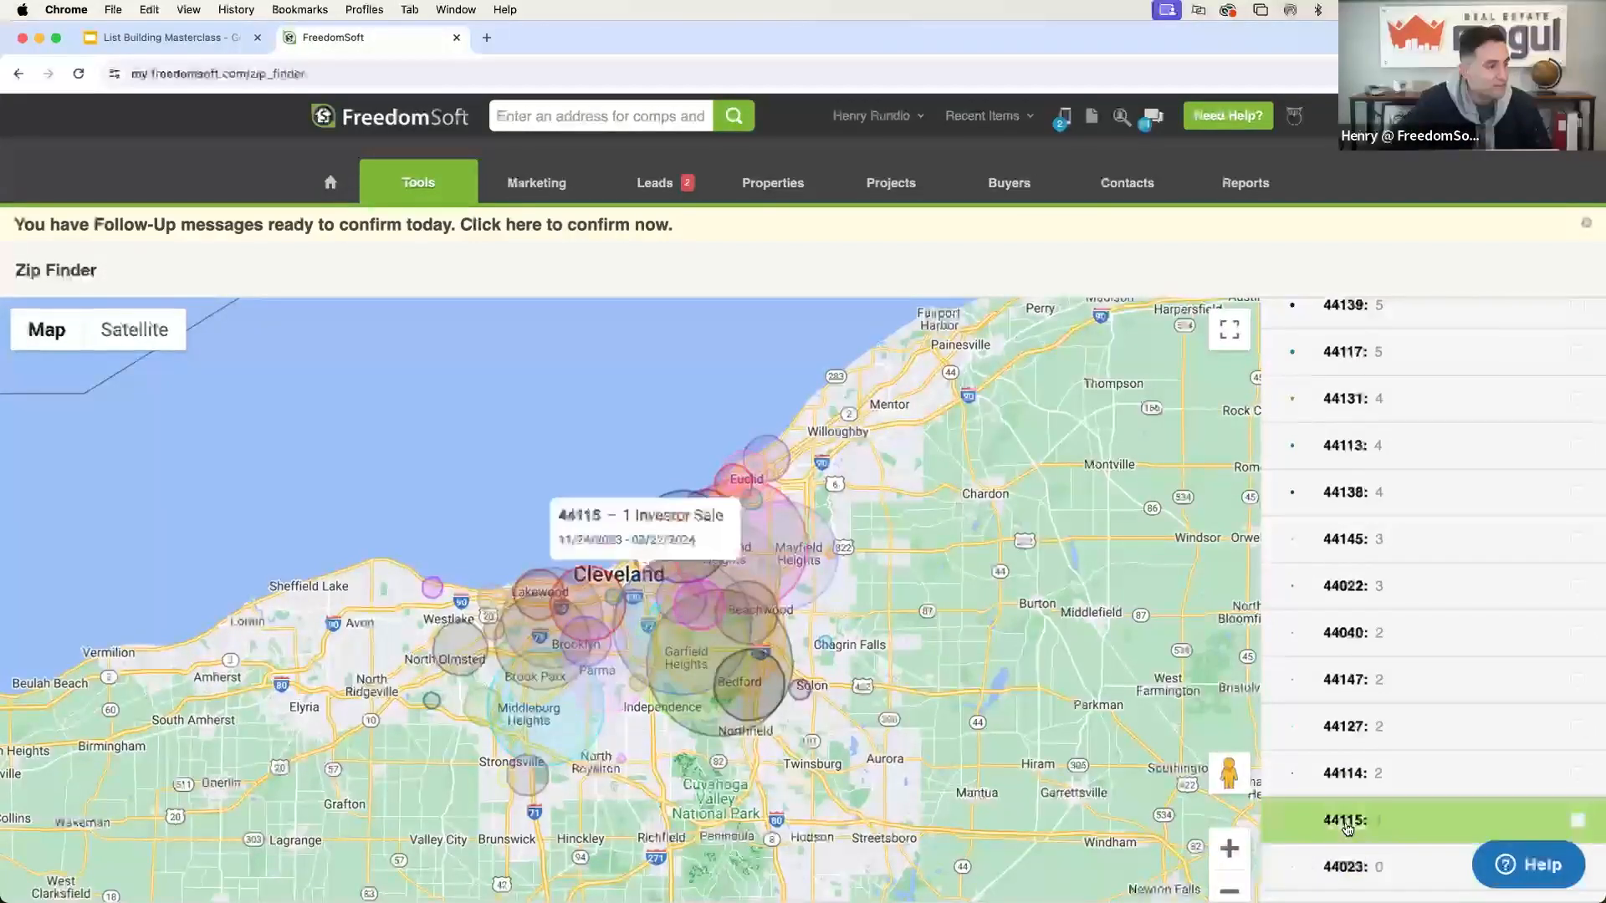
left_click(1346, 866)
left_click(1355, 823)
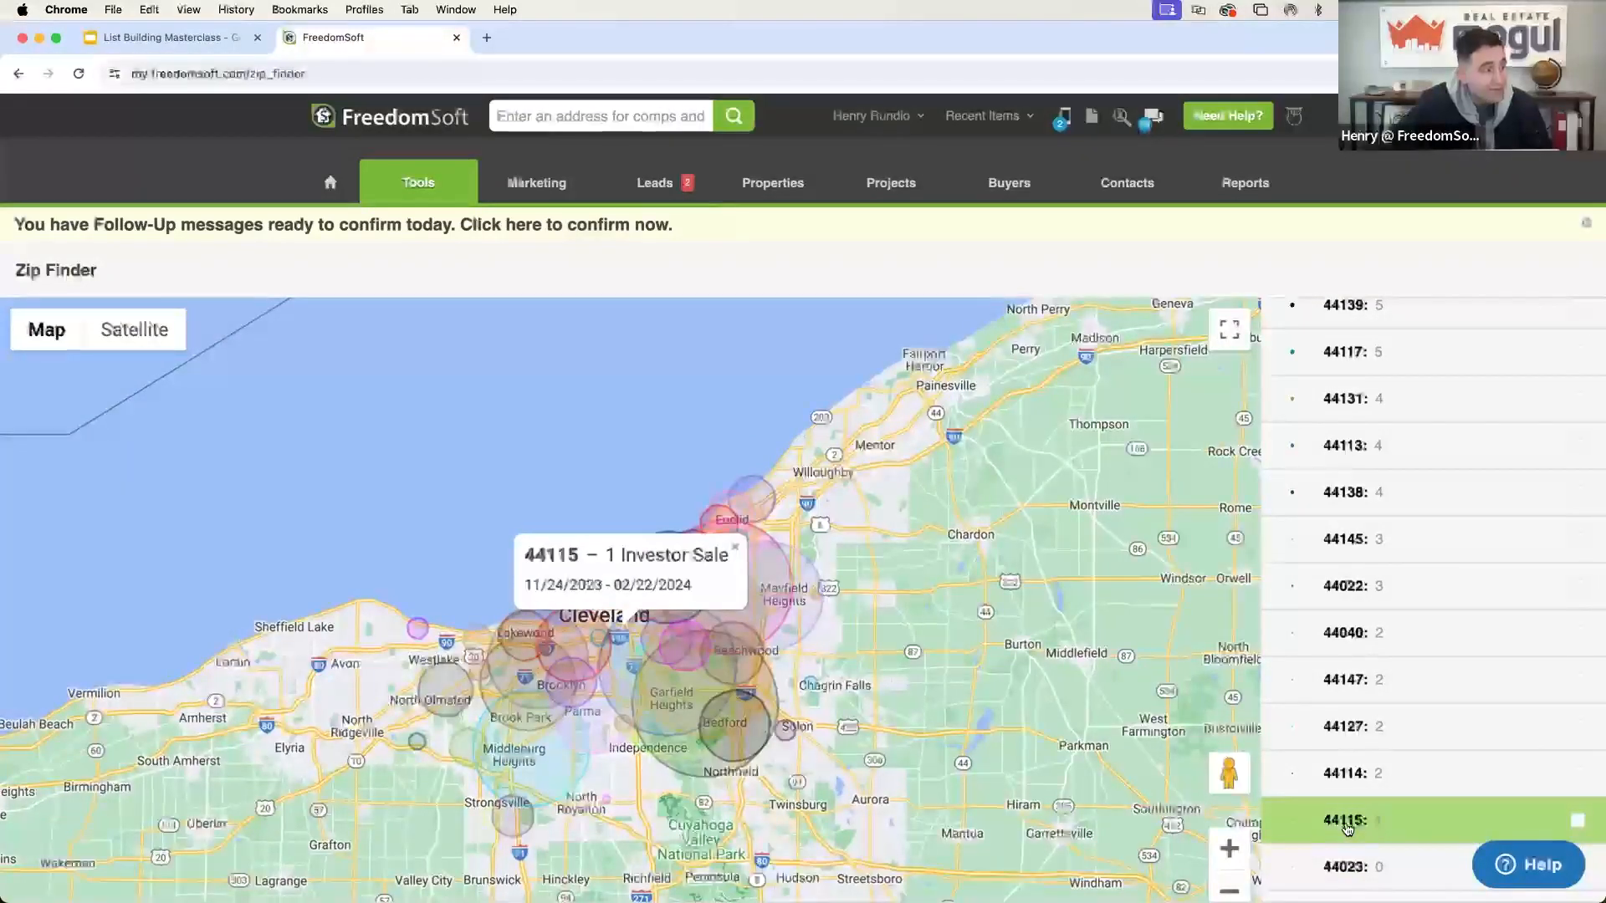
left_click(1376, 774)
left_click(1383, 733)
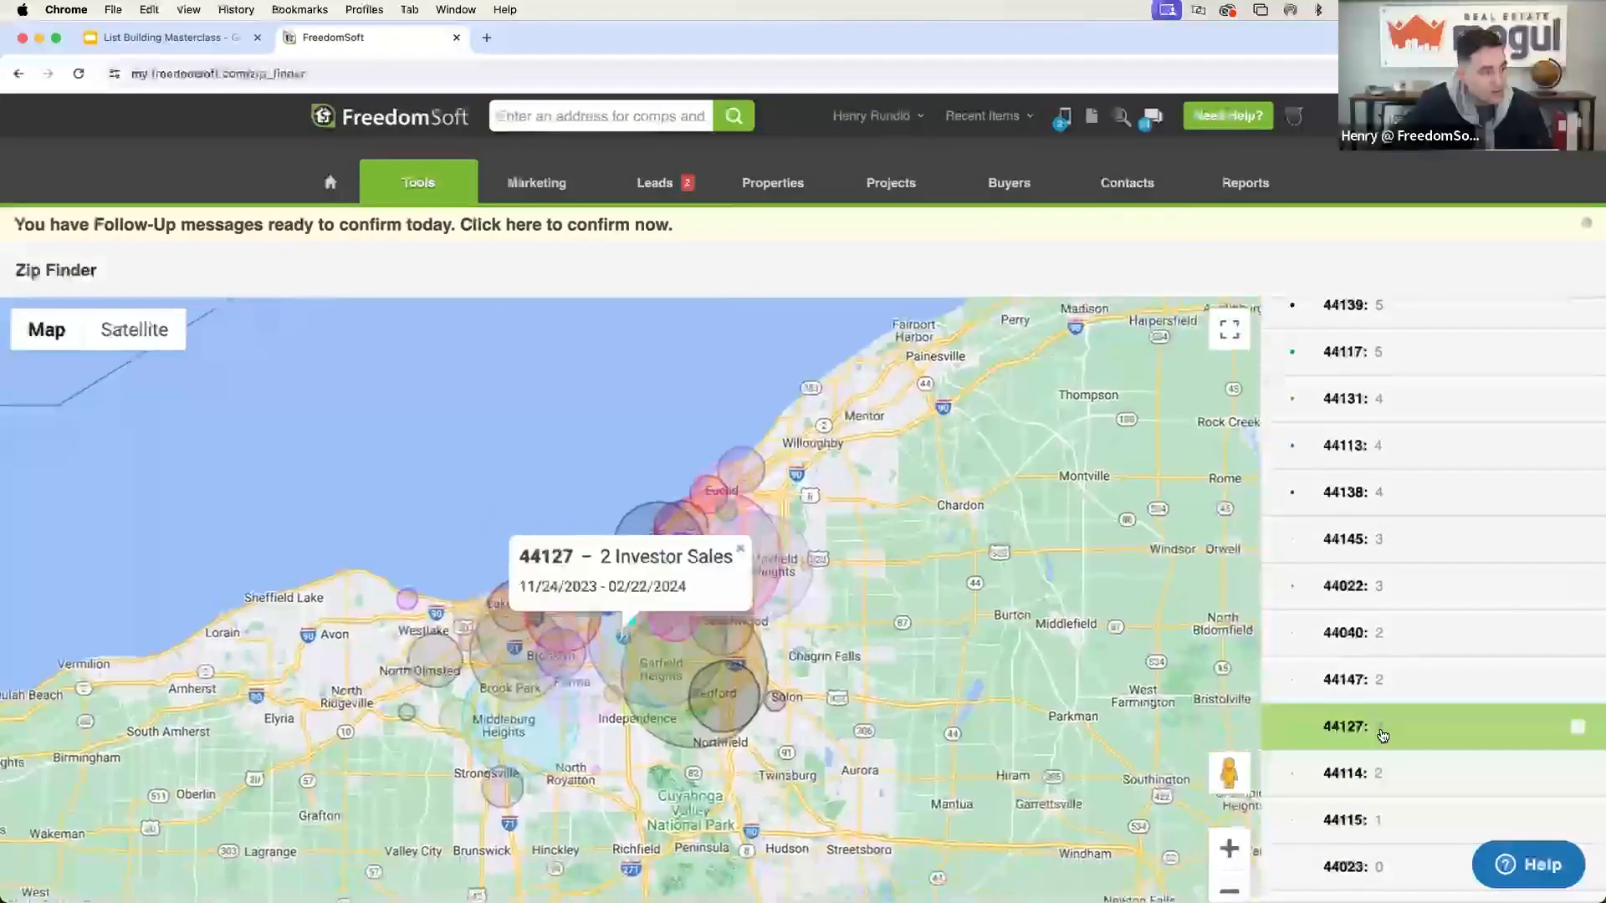
Compare the investor sales of top-ranked zip code 44137 with those of 44115 on the map.
scroll(1380, 733, "up", 15)
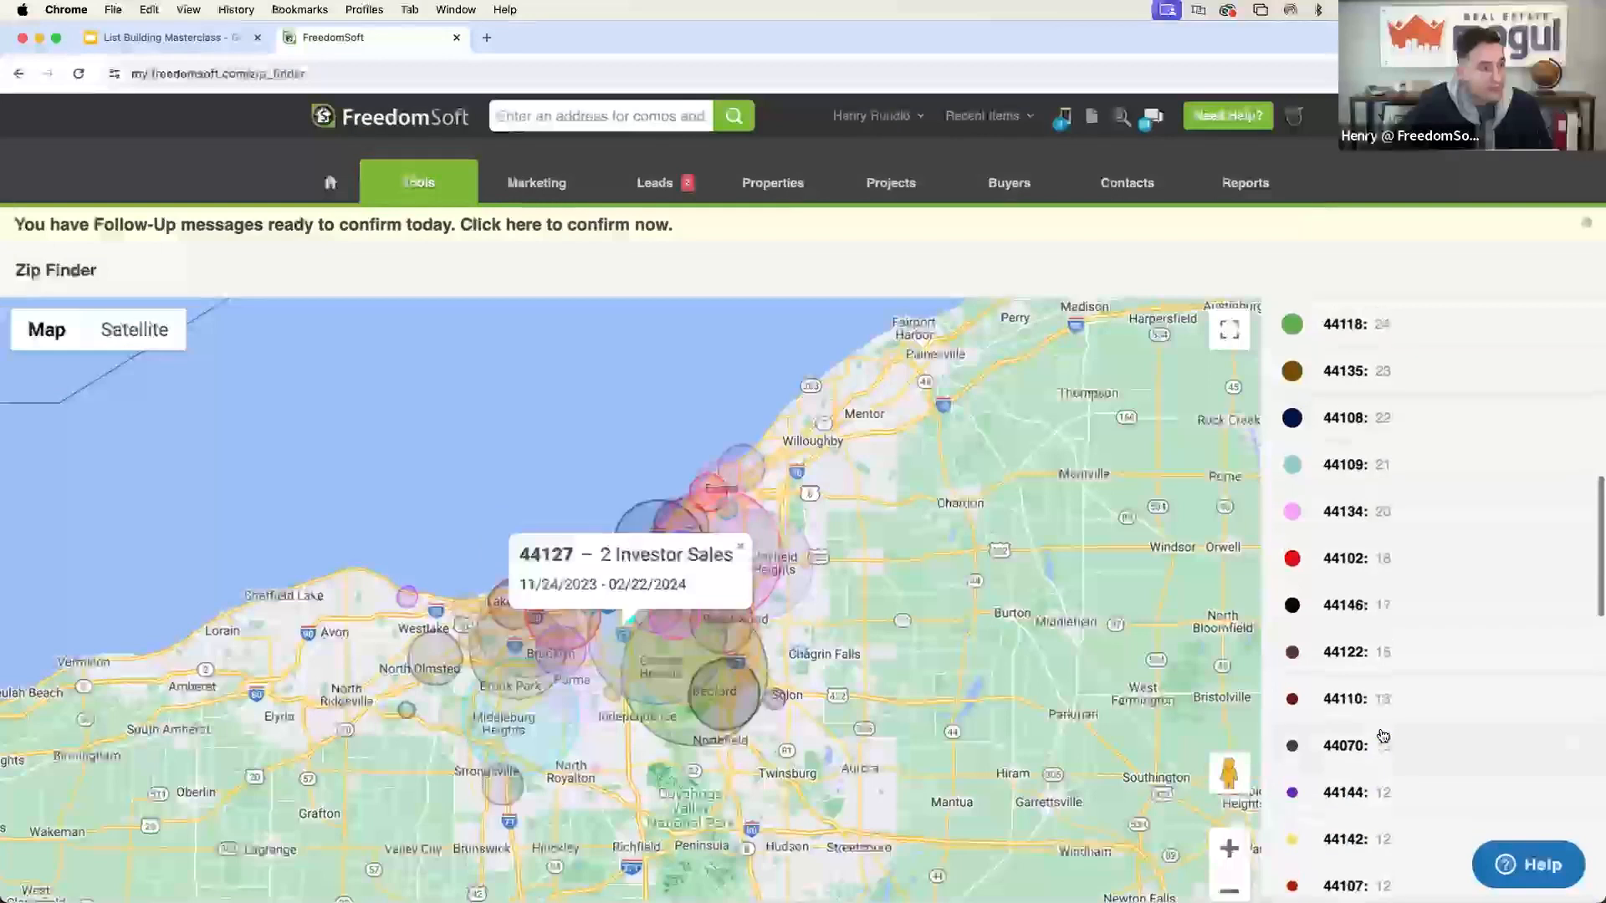
left_click(1366, 729)
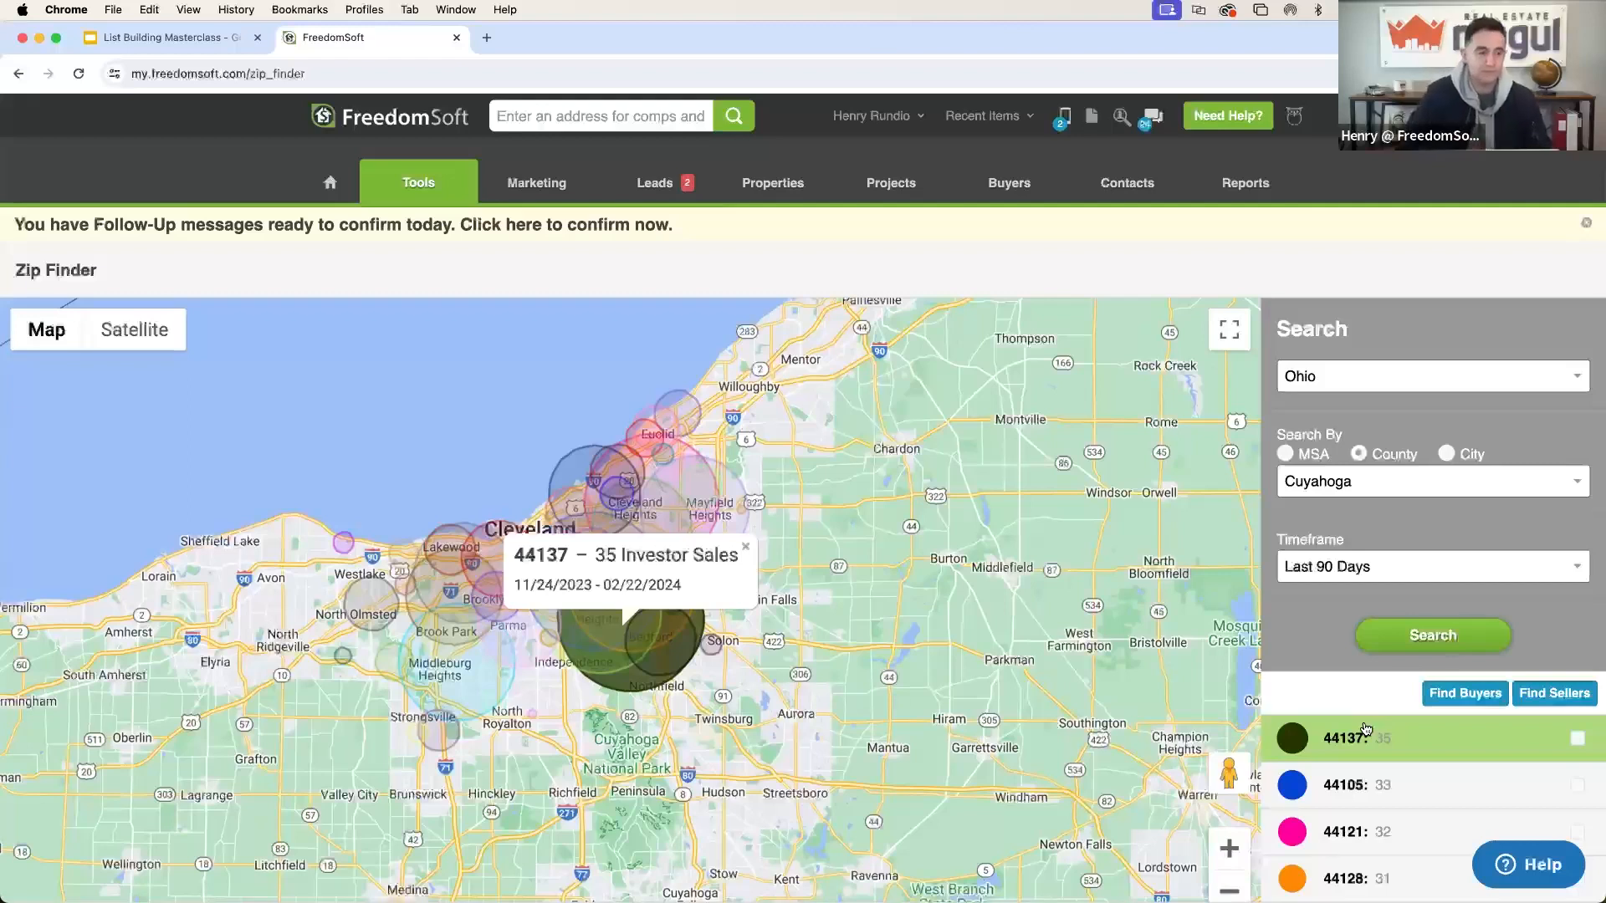
scroll(1365, 729, "down", 15)
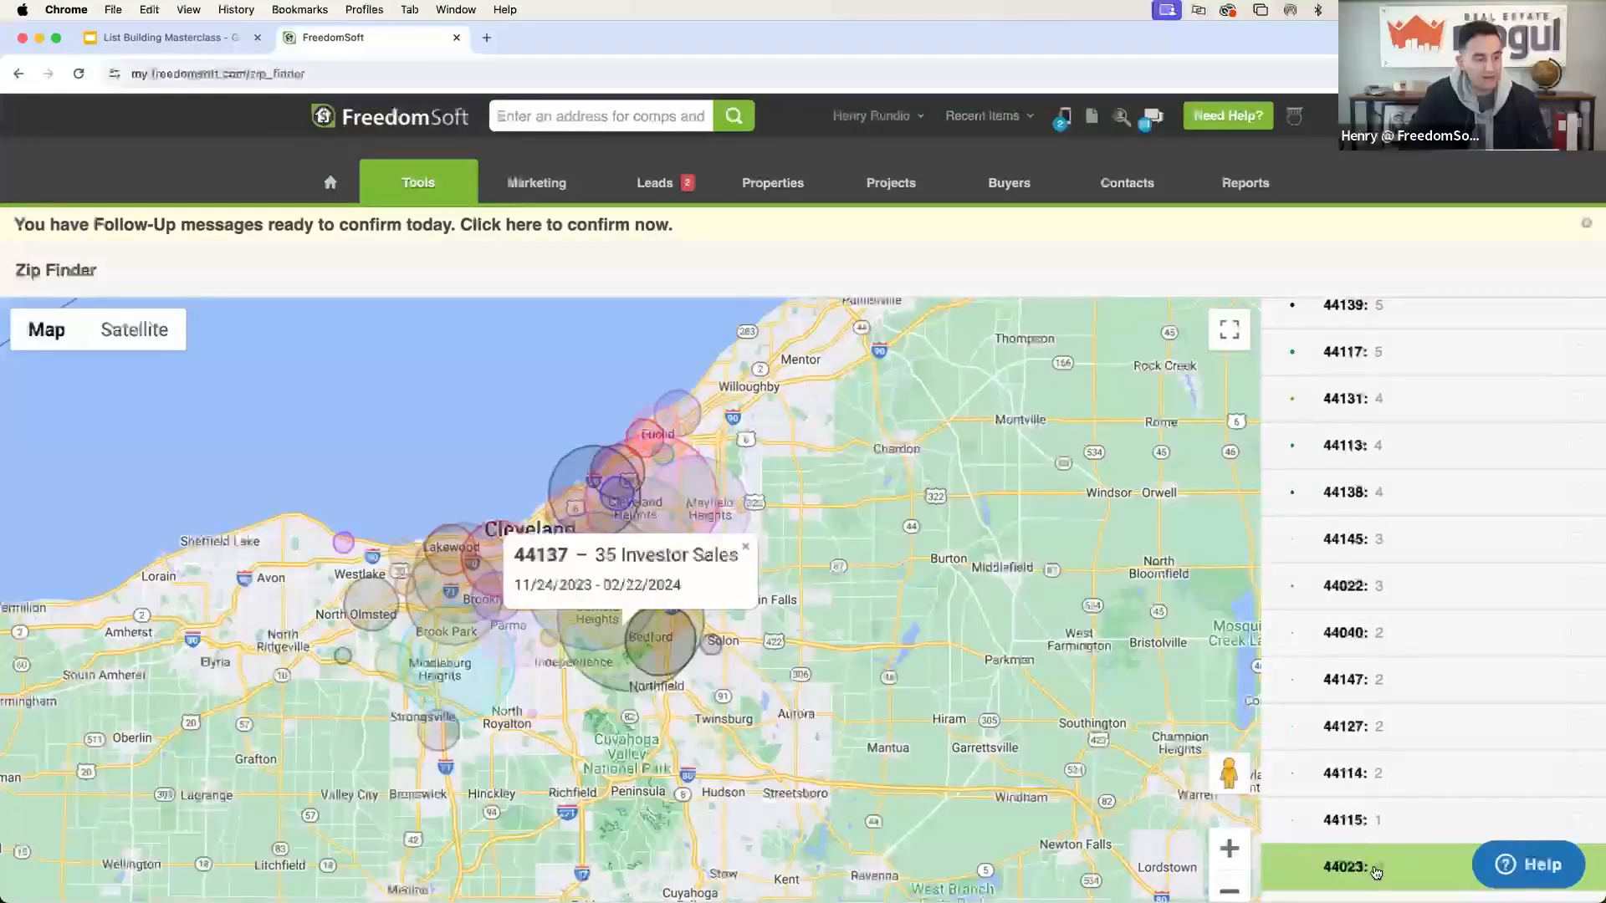
left_click(1375, 826)
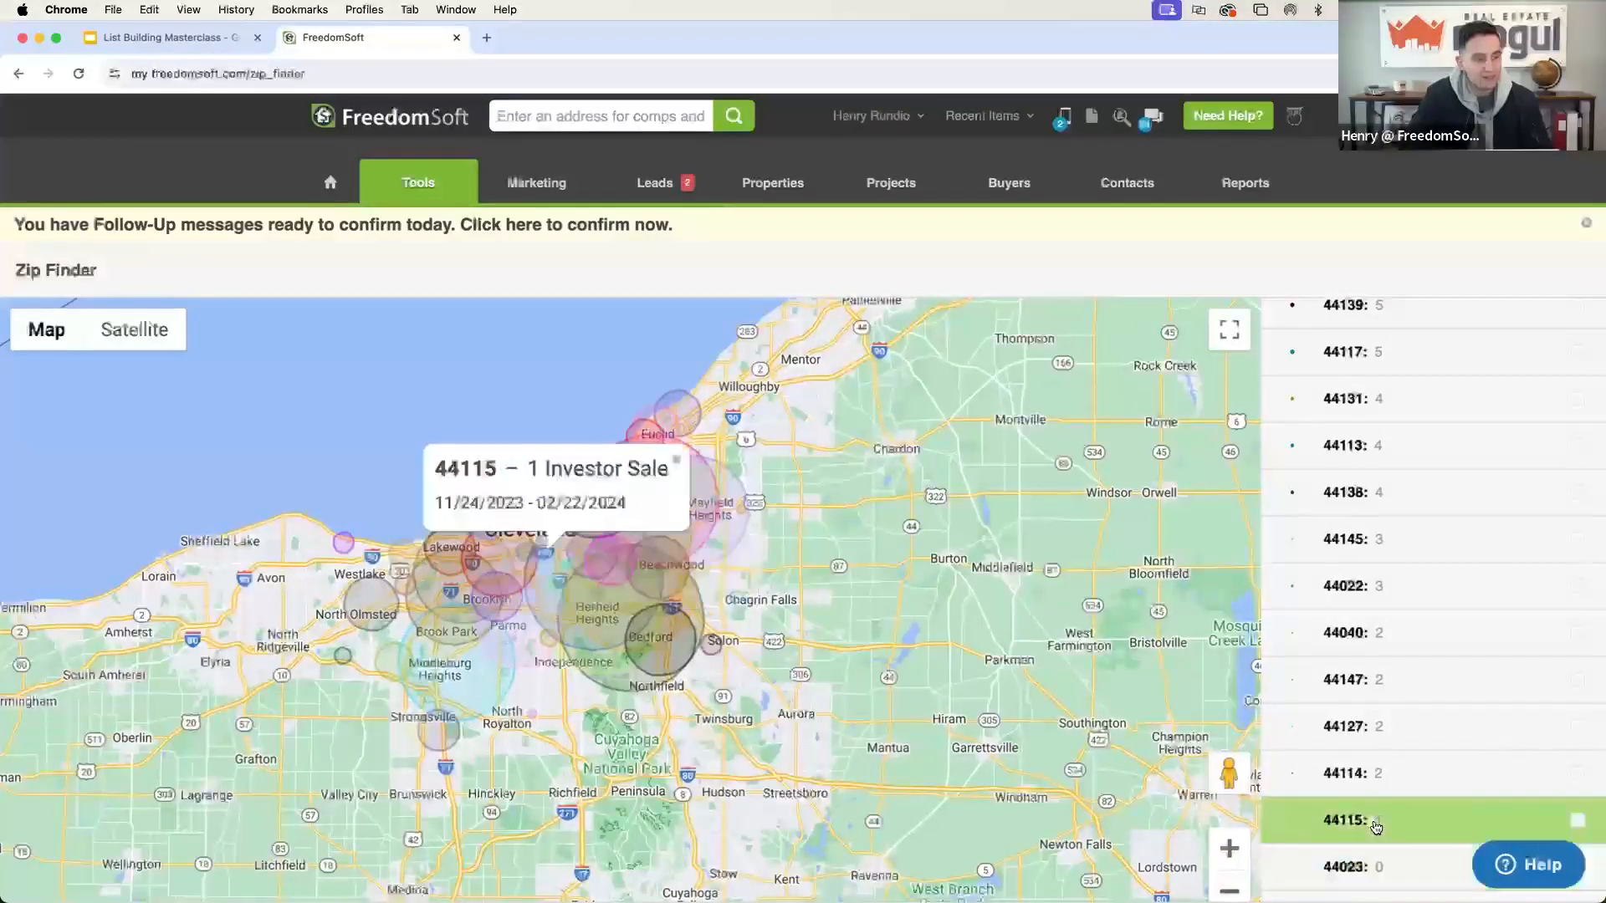
Change the timeframe to Last 180 Days and rerun the Cuyahoga county search.
scroll(1376, 828, "up", 5)
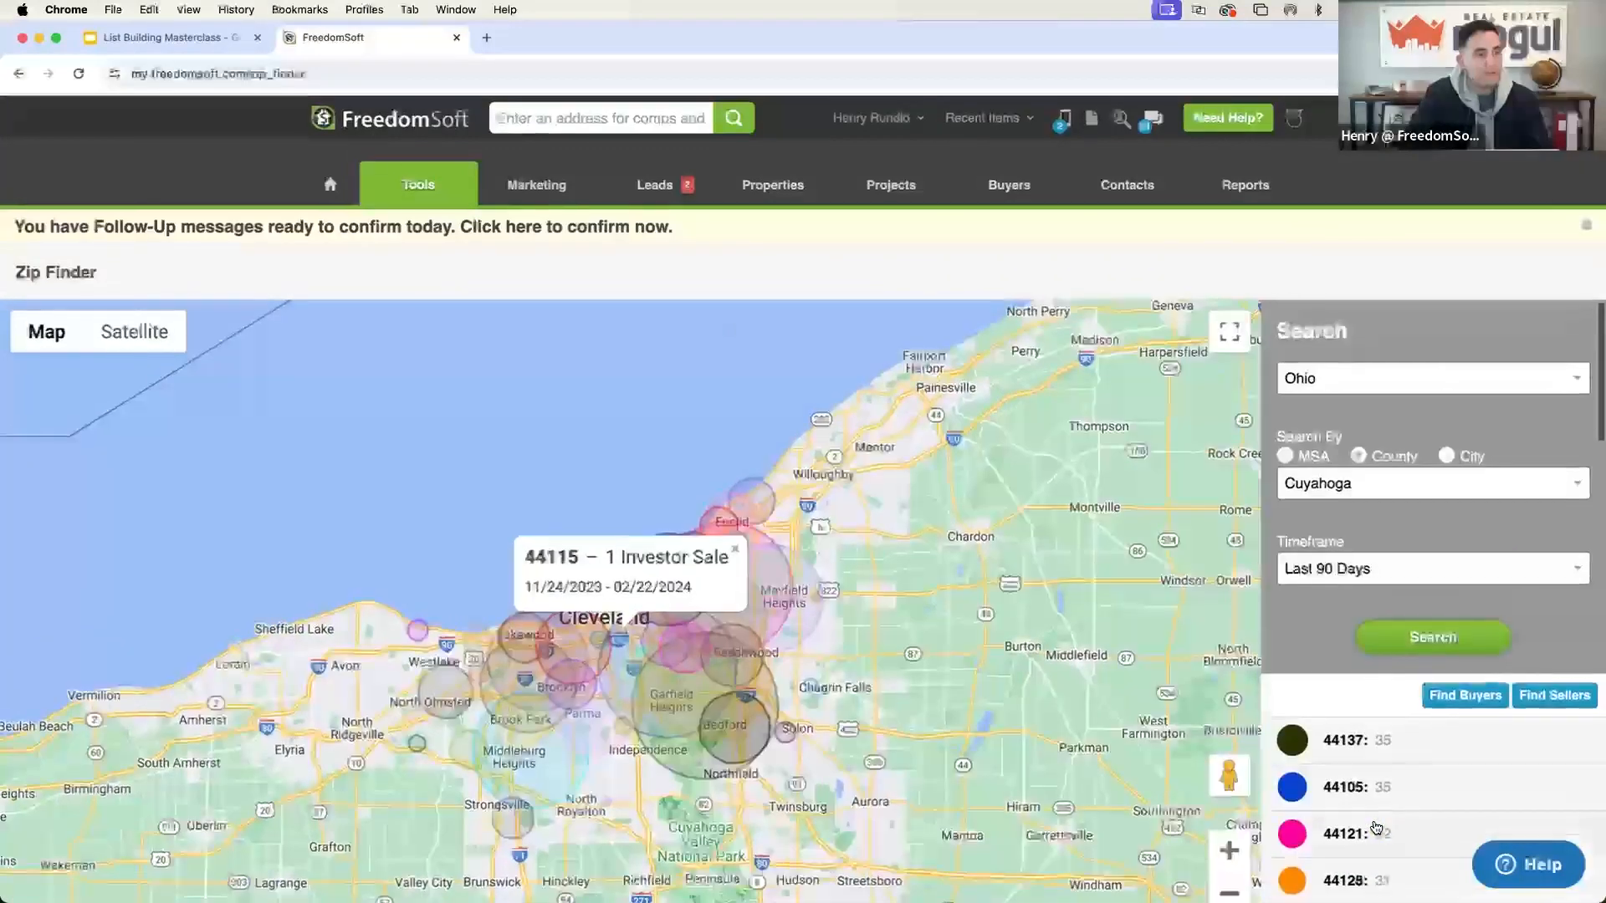
left_click(1363, 571)
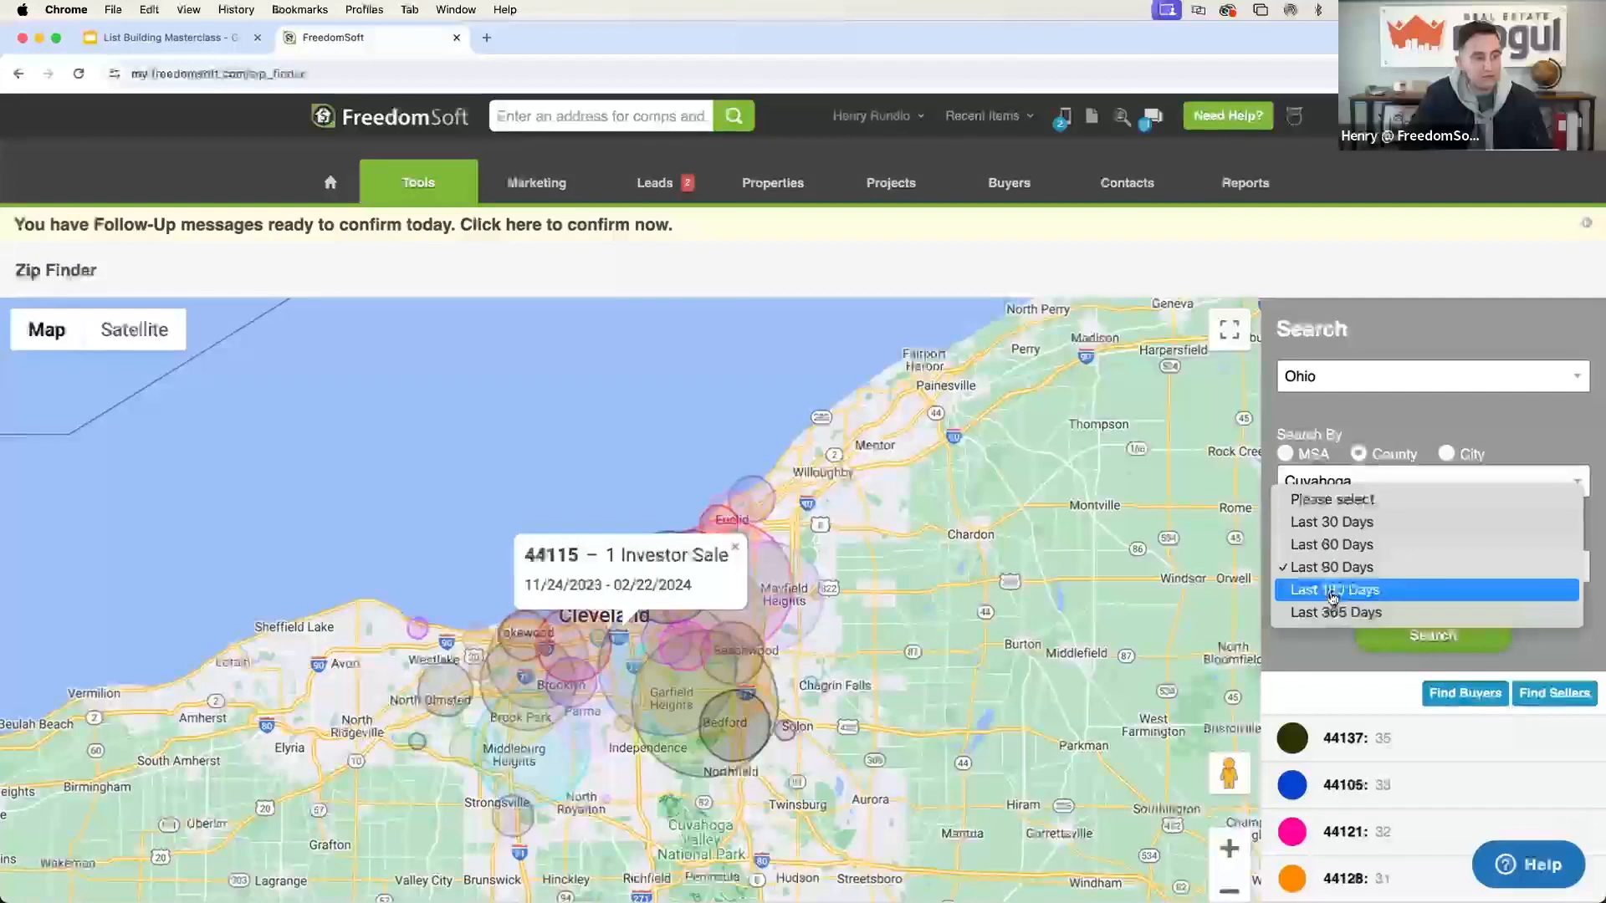
left_click(1343, 590)
left_click(1391, 635)
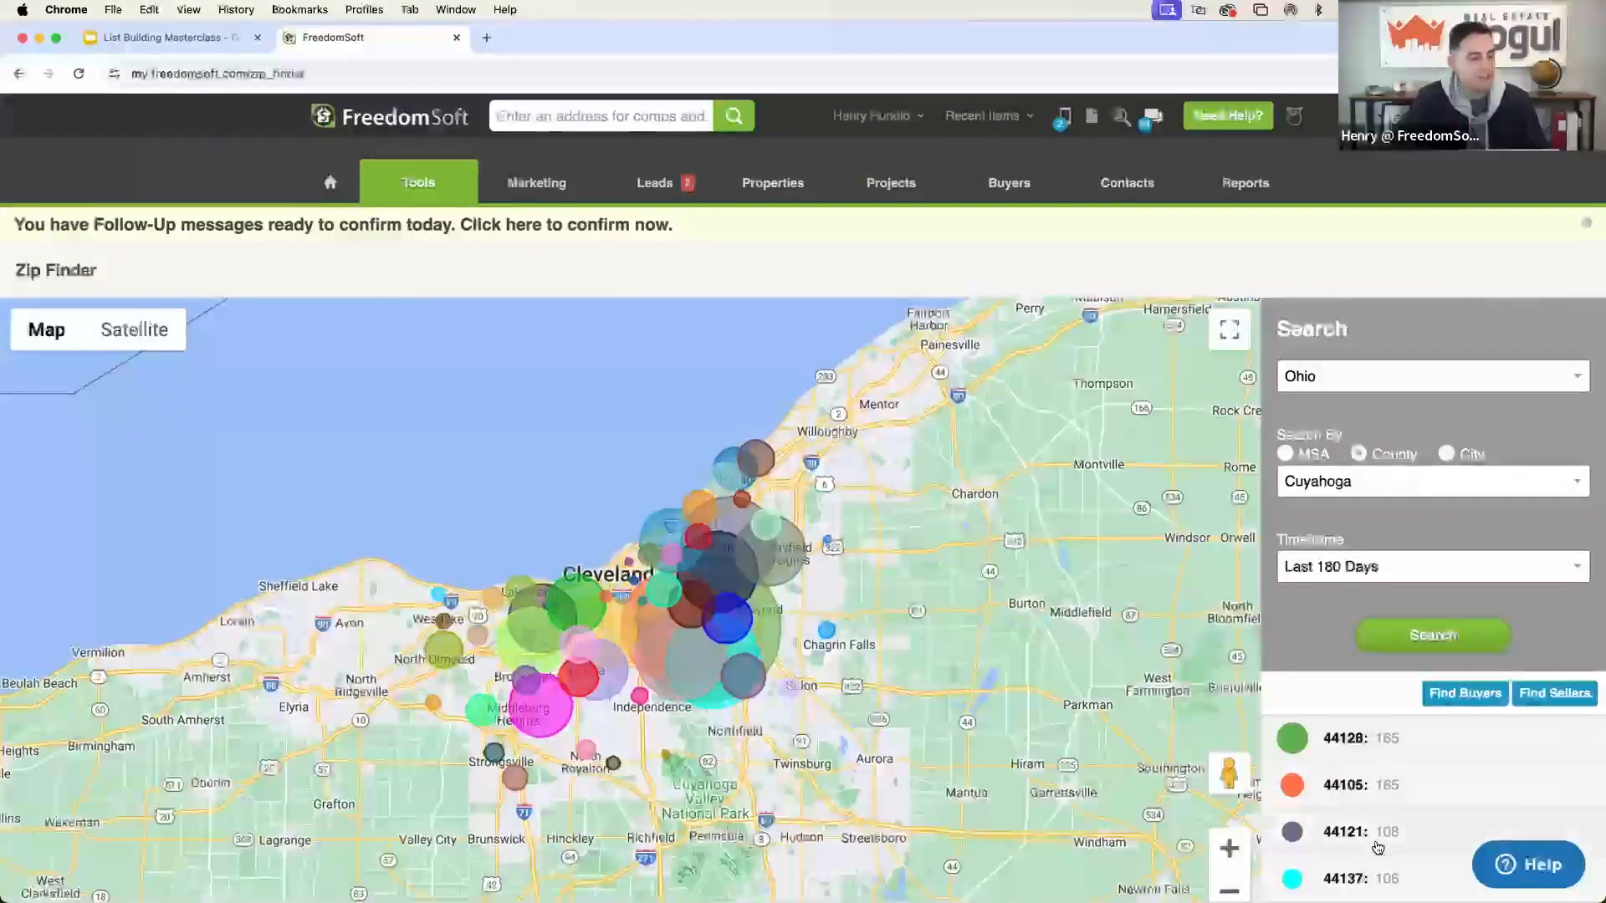
Show the 180-day investor sales for zip code 44127 near the end of the ranking.
scroll(1361, 780, "down", 2)
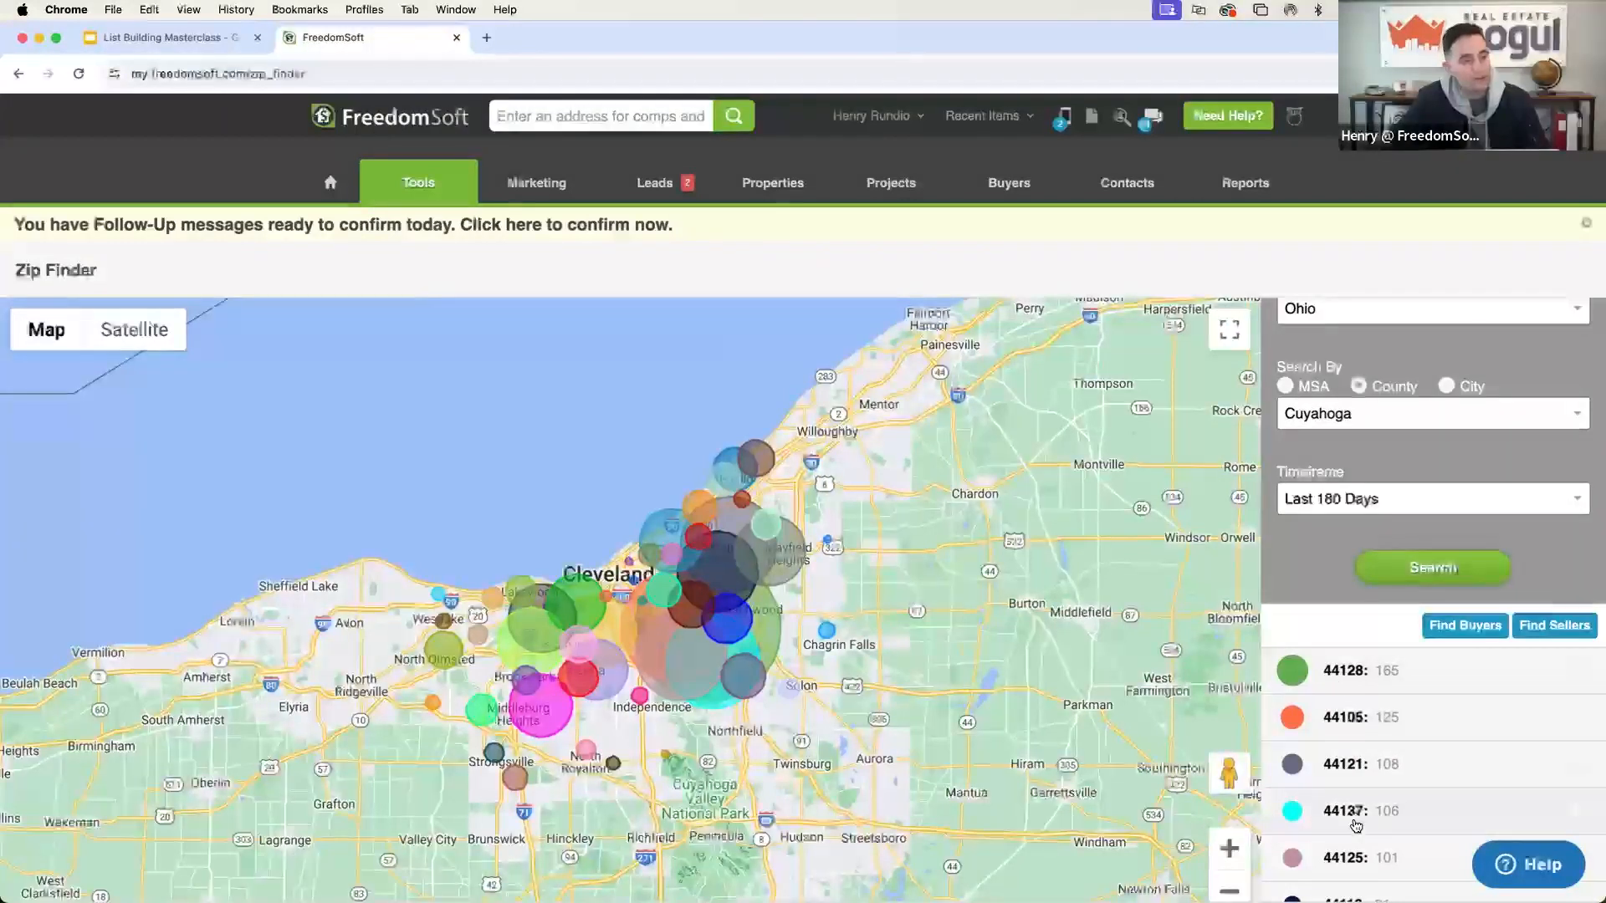
scroll(1356, 822, "down", 15)
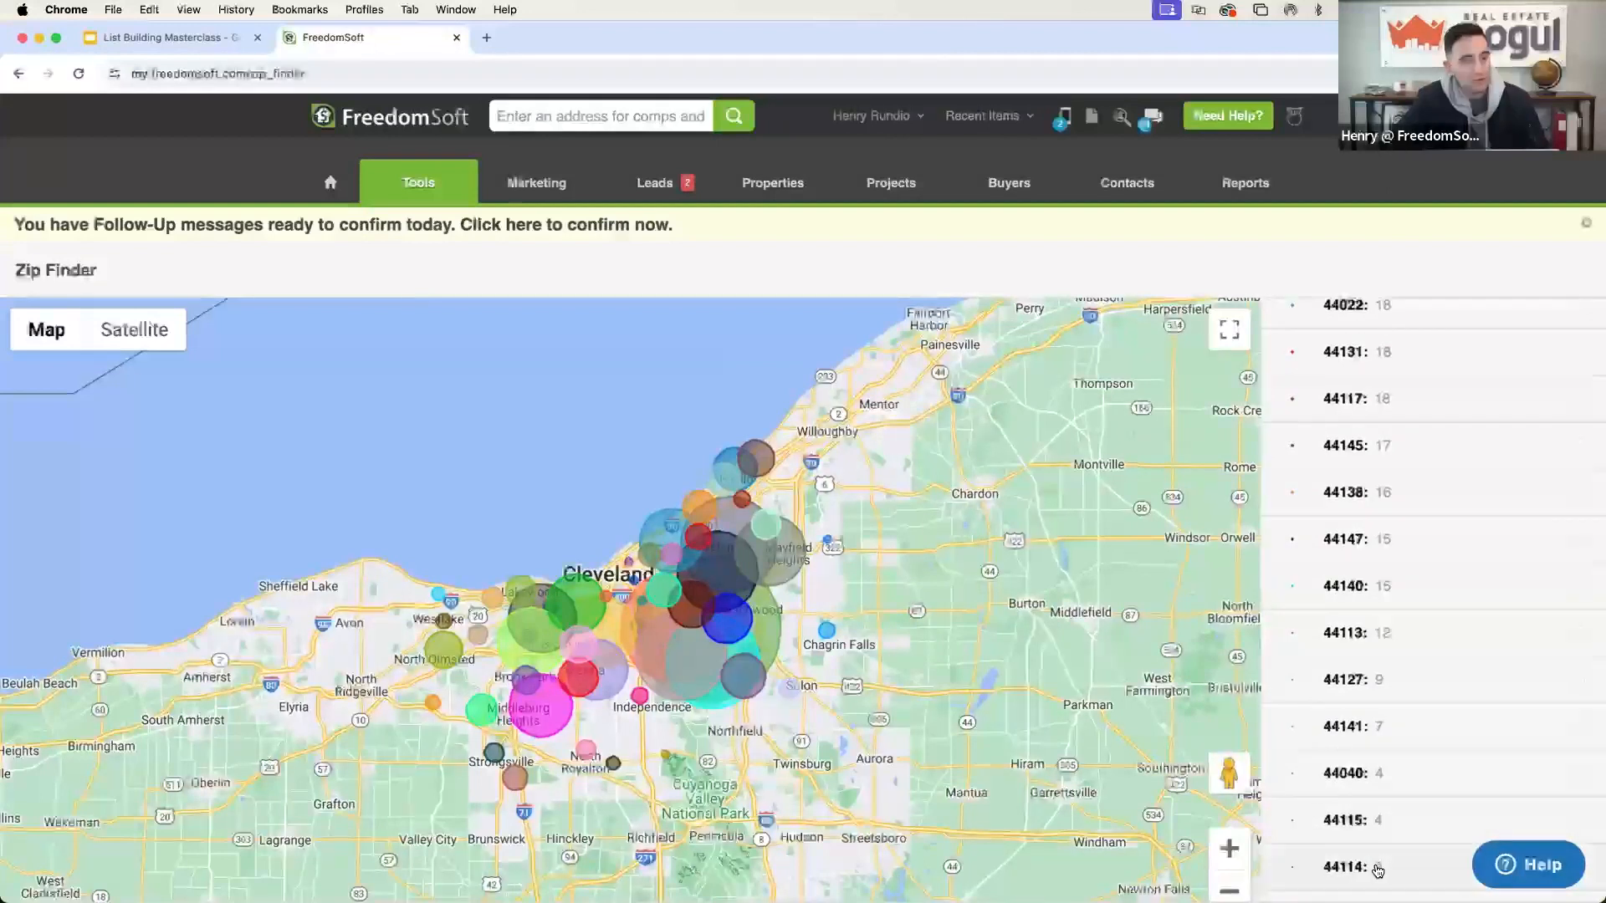
left_click(1361, 686)
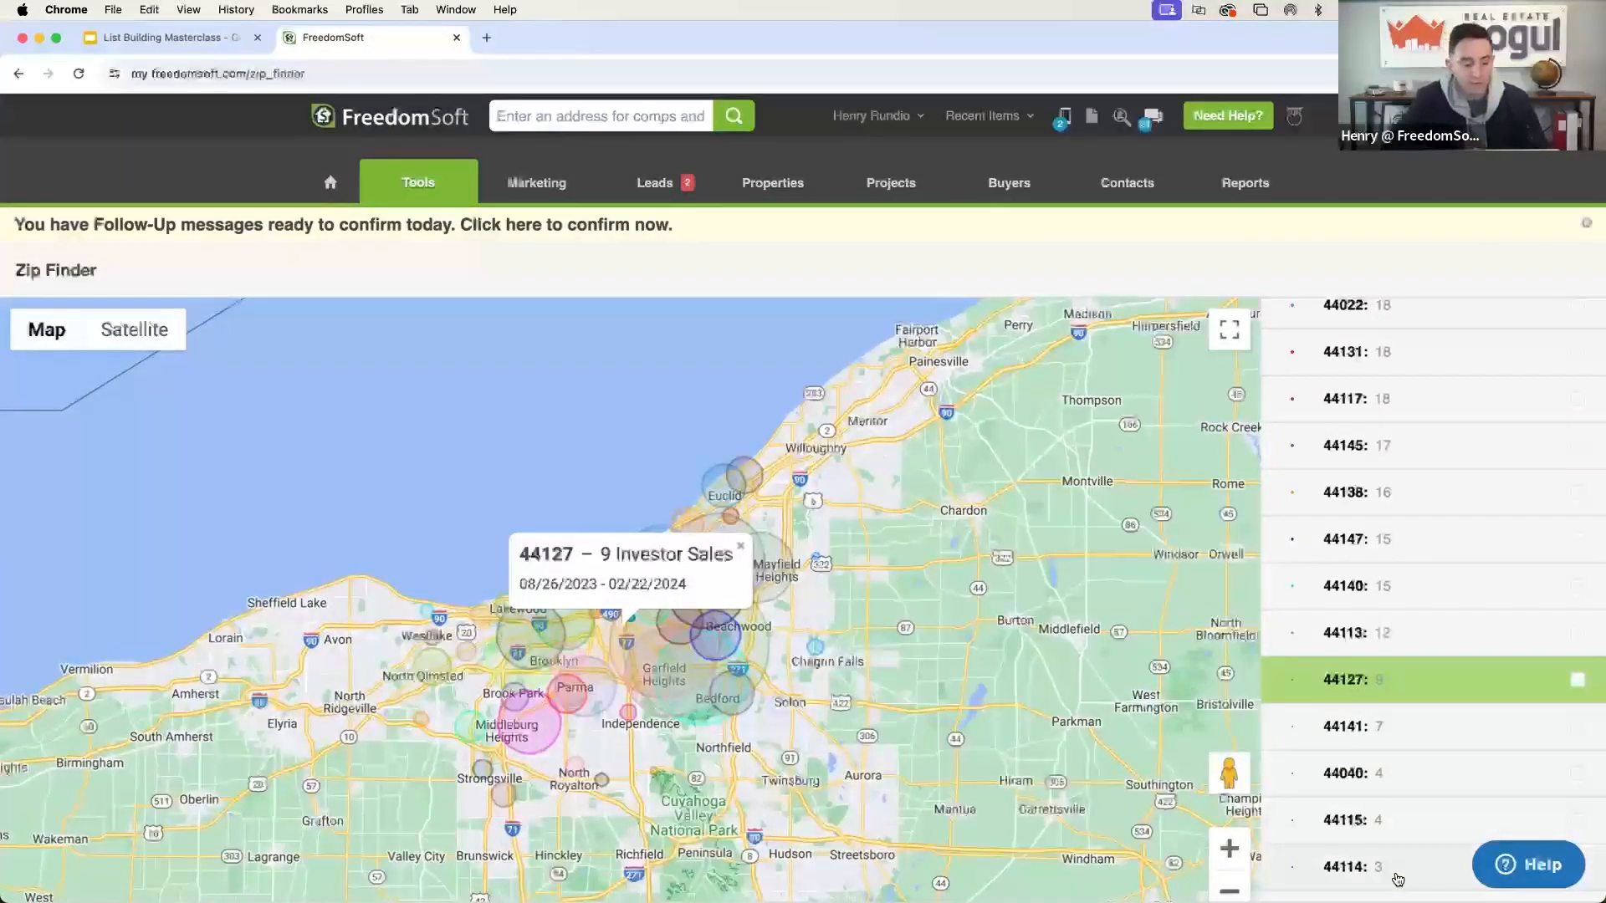
Review the 180-day zip code ranking, comparing the most active areas with the least active ones.
scroll(1396, 878, "up", 15)
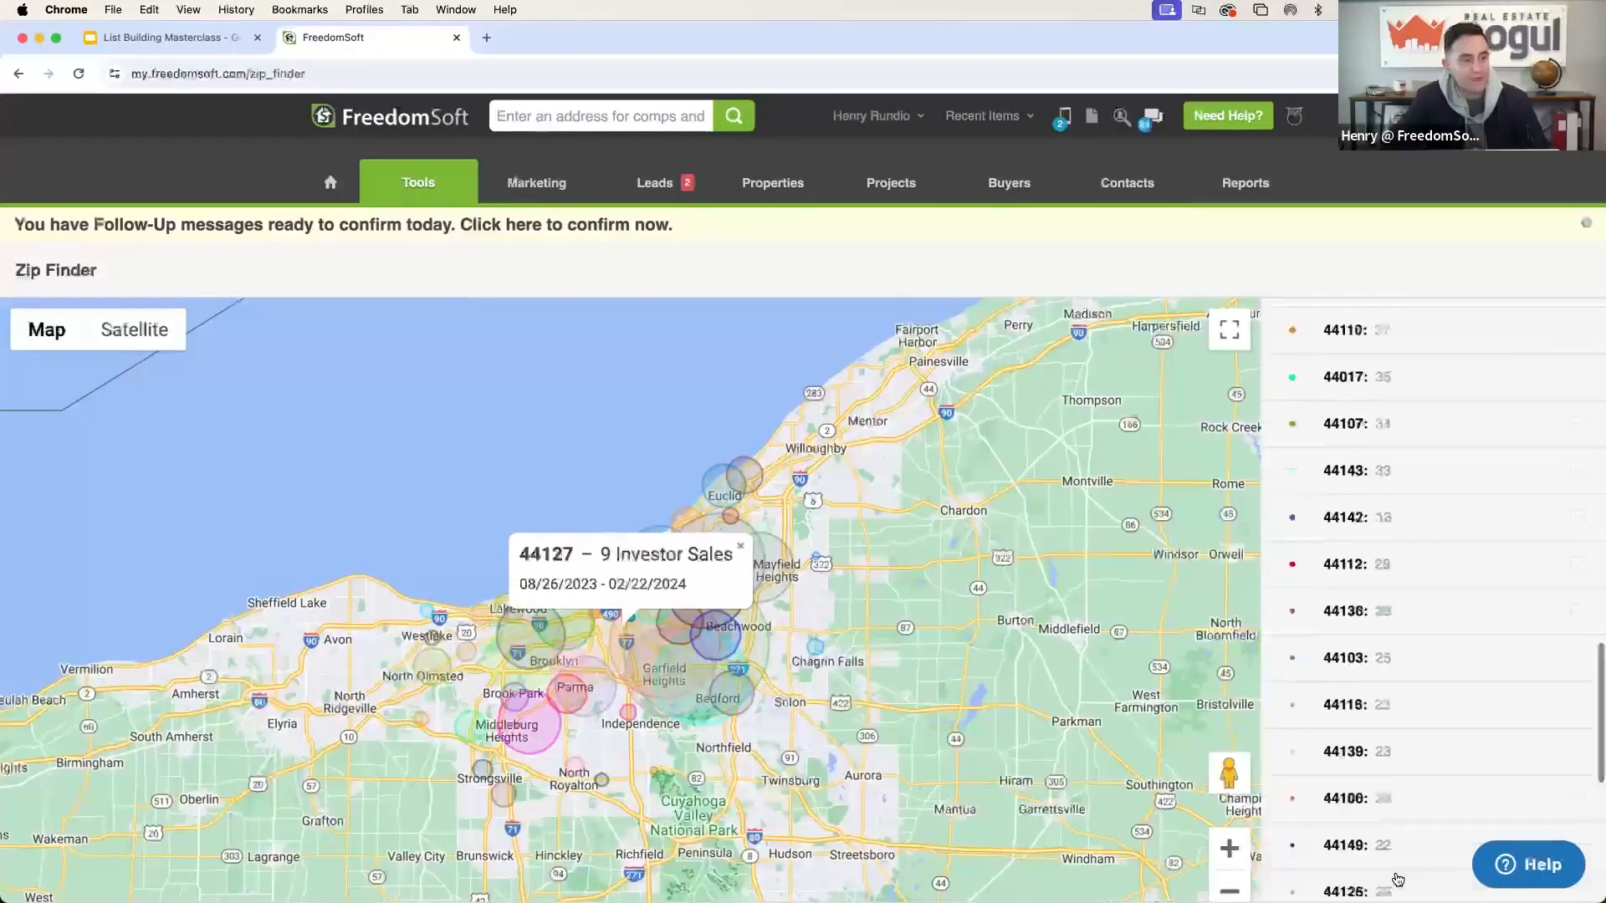
scroll(1396, 878, "down", 5)
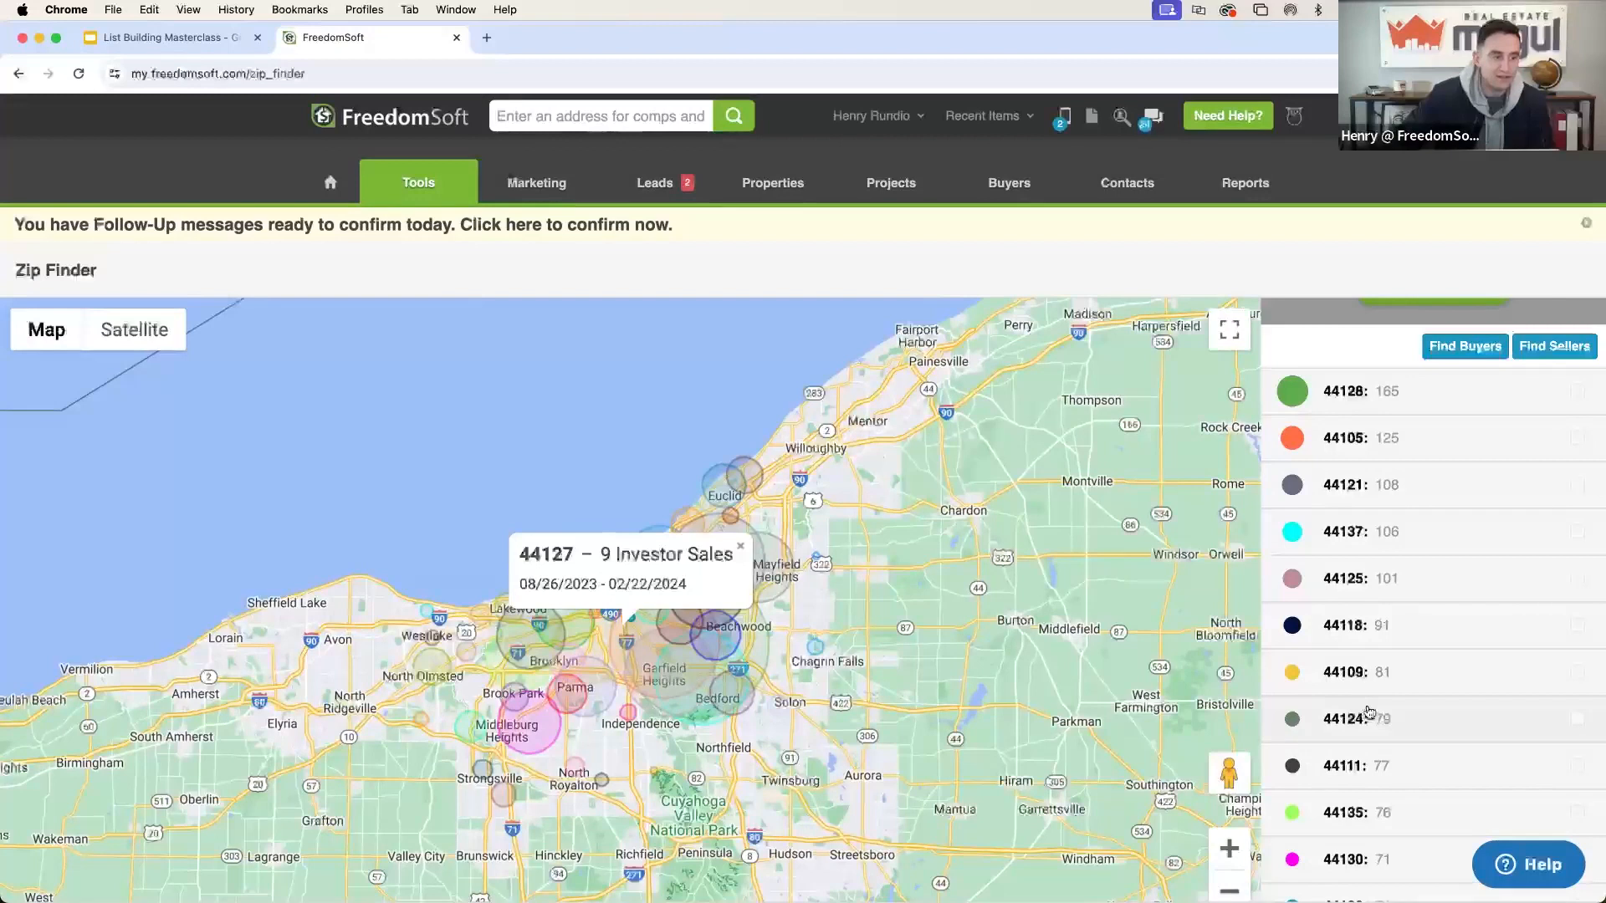
scroll(1369, 712, "down", 10)
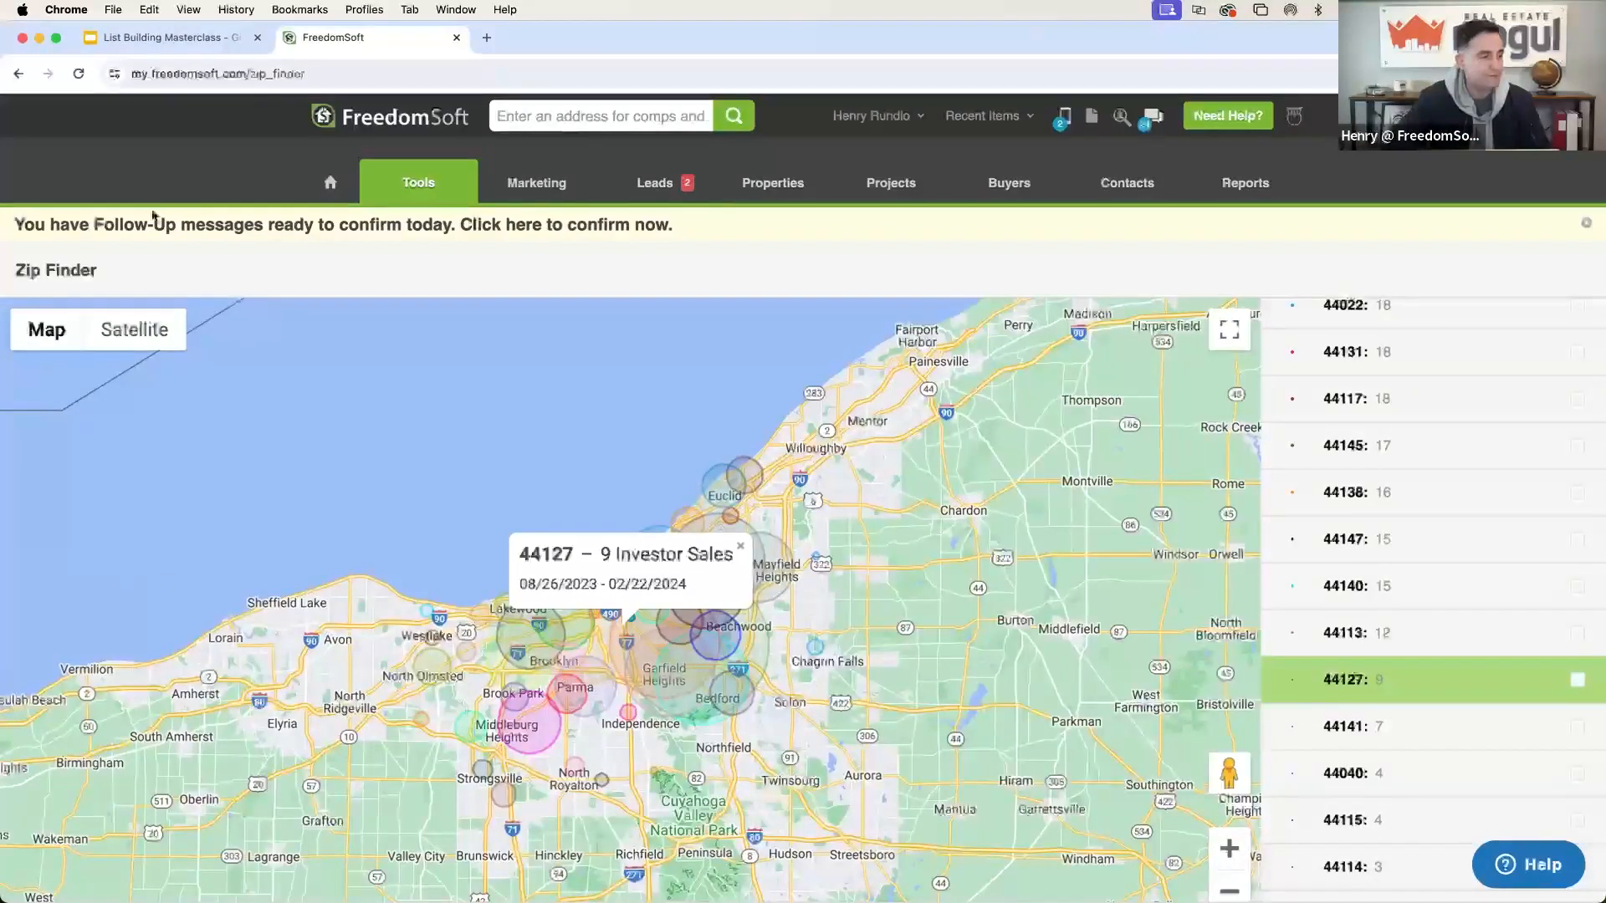
scroll(1344, 513, "up", 10)
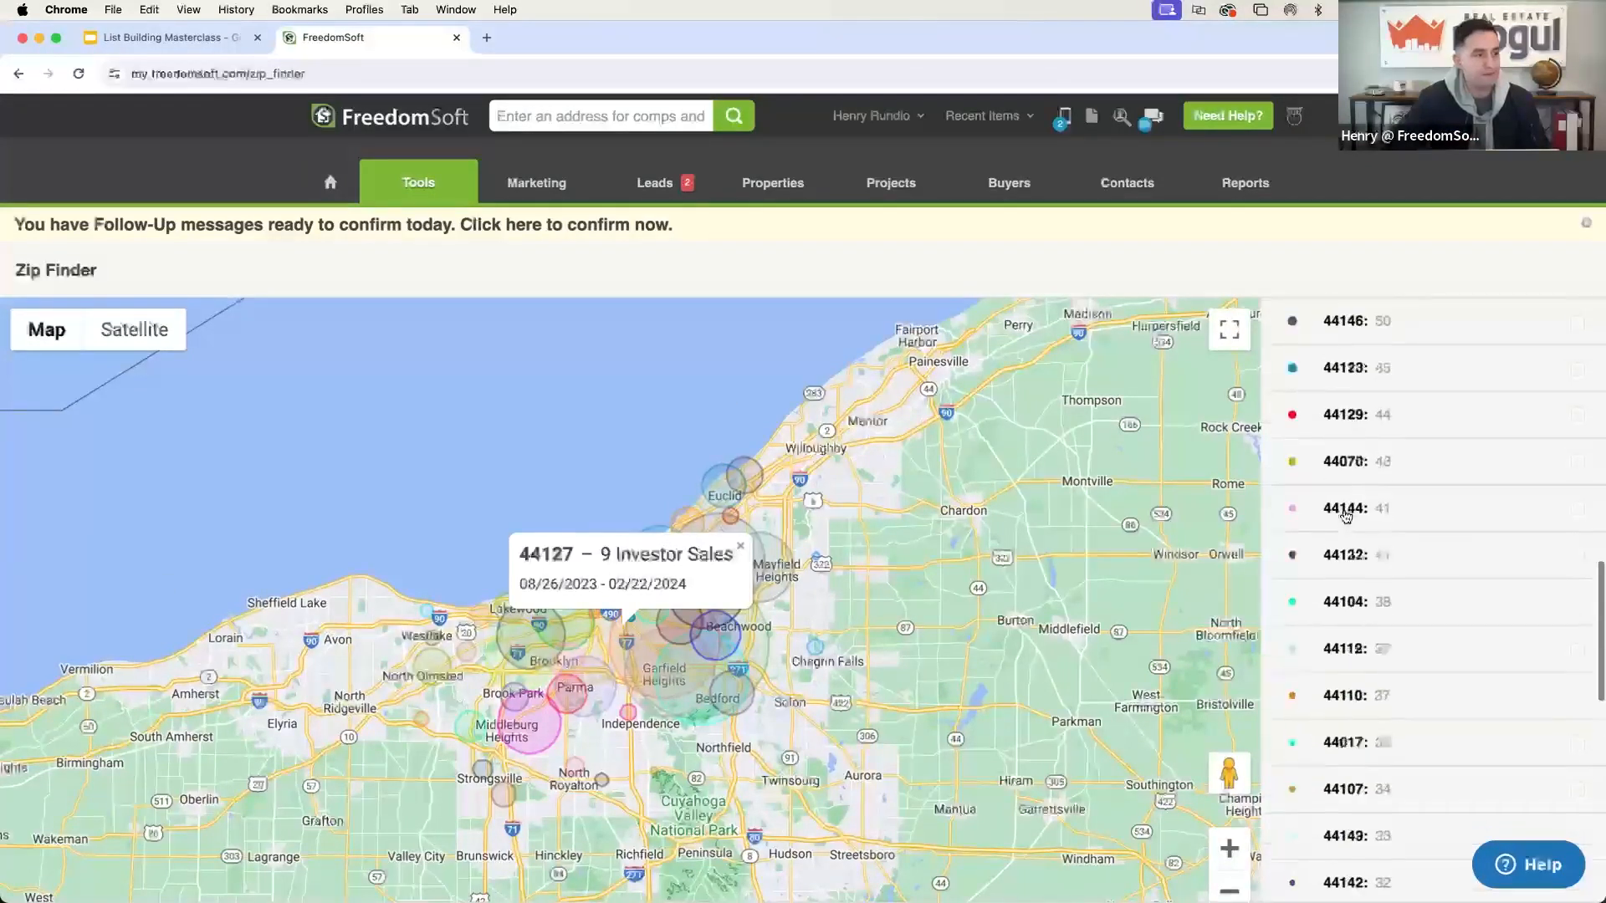
scroll(1344, 514, "down", 5)
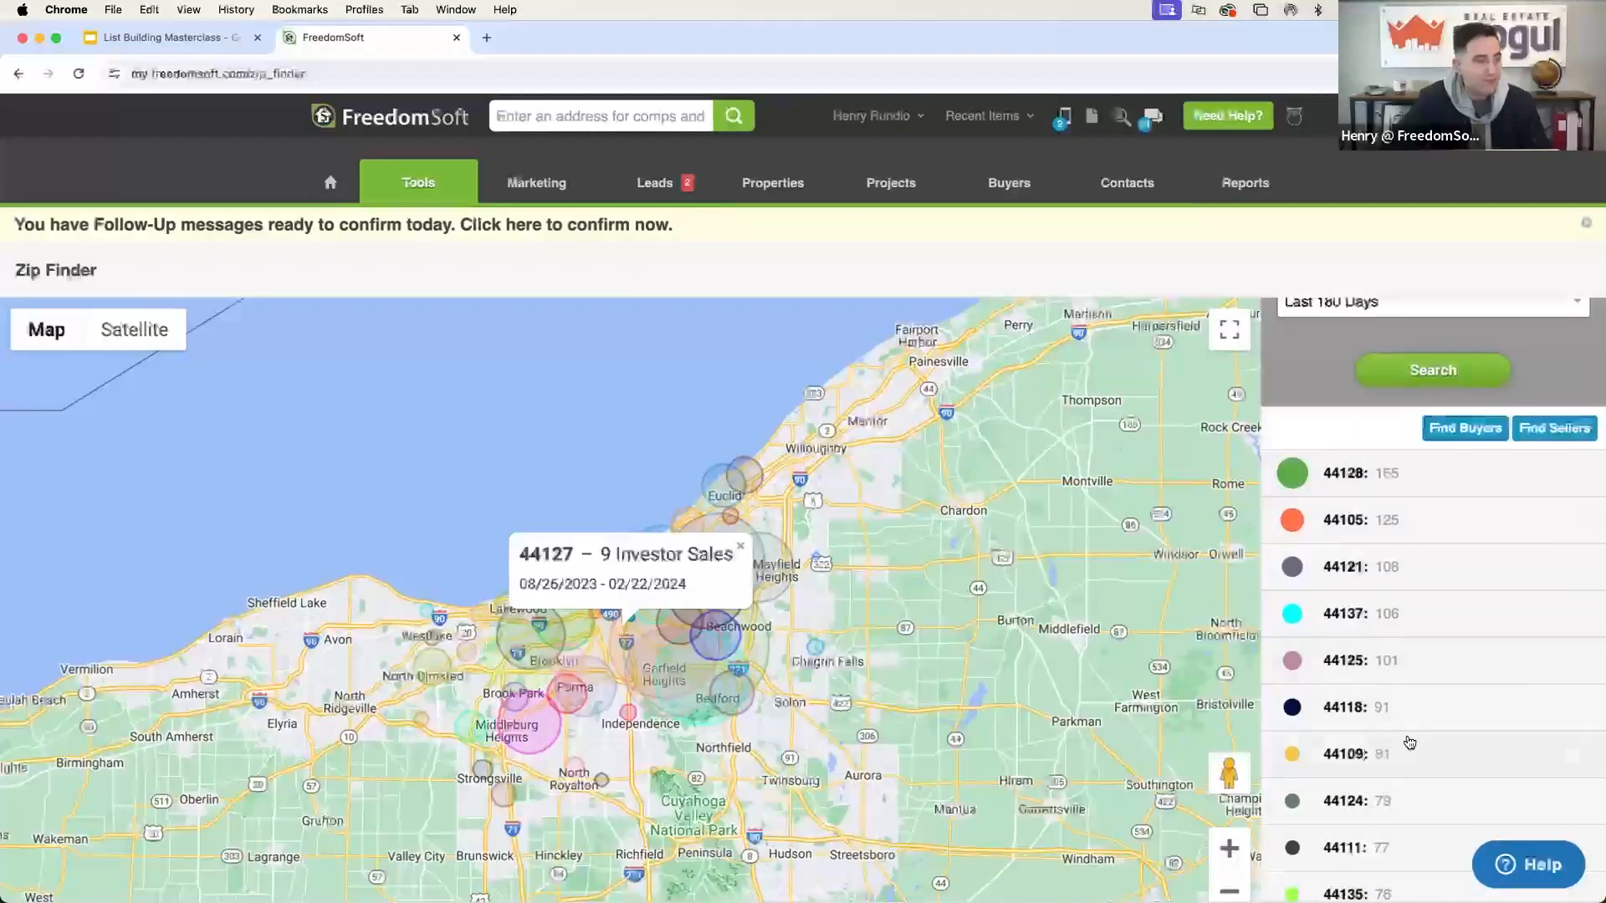
scroll(1411, 741, "down", 1)
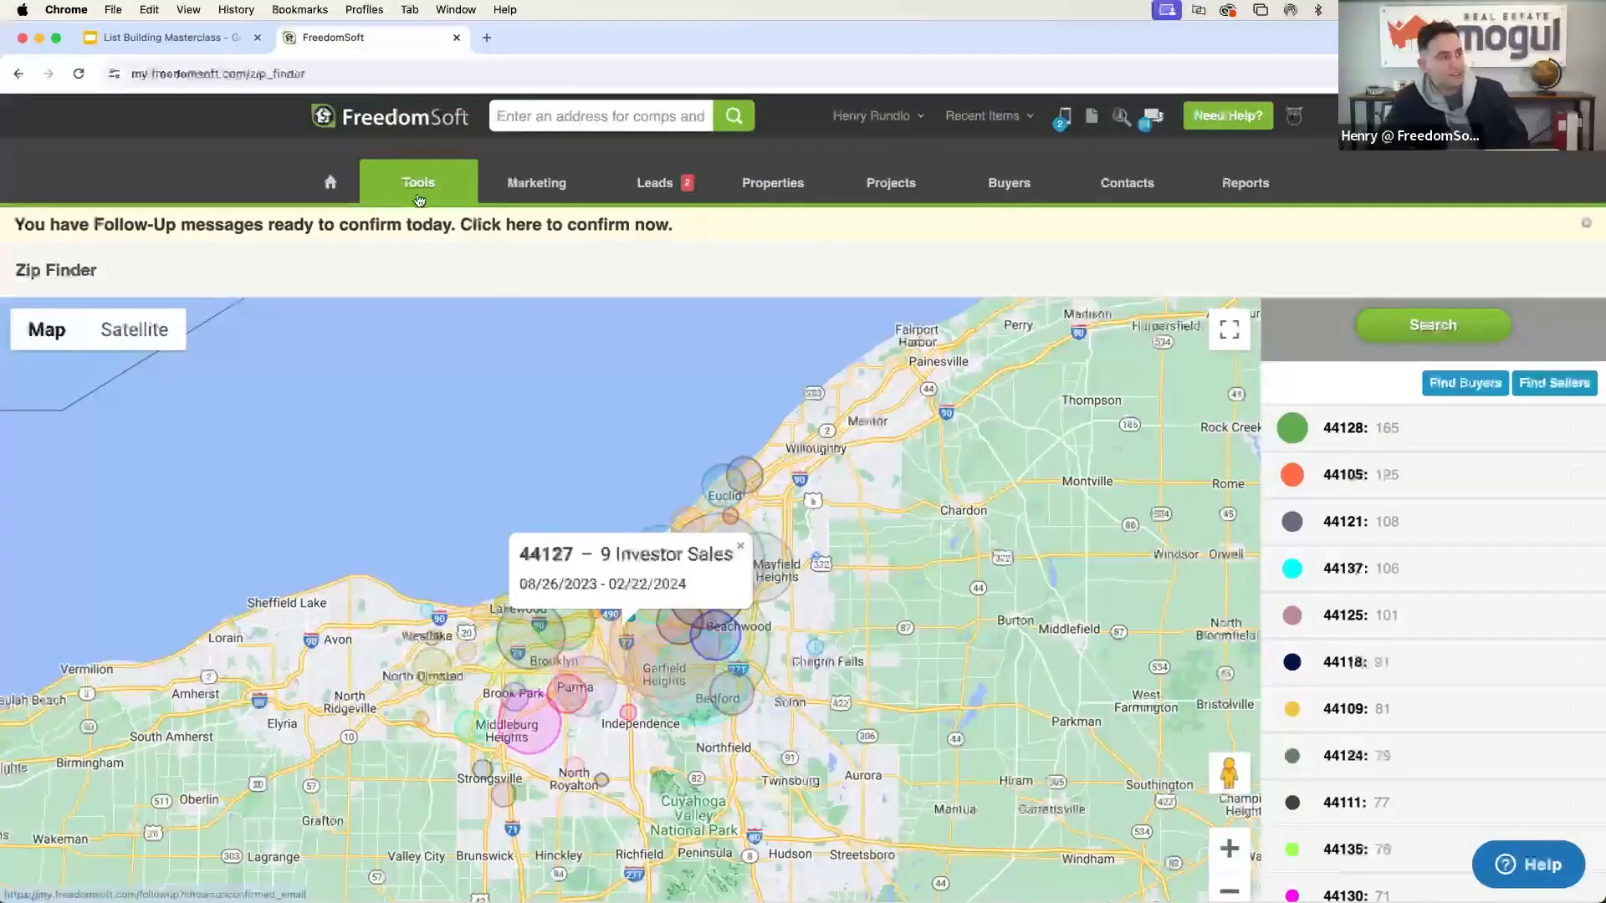
Examine the 180-day zip code ranking from the most active areas down to the least active ones.
mouse_move(420, 192)
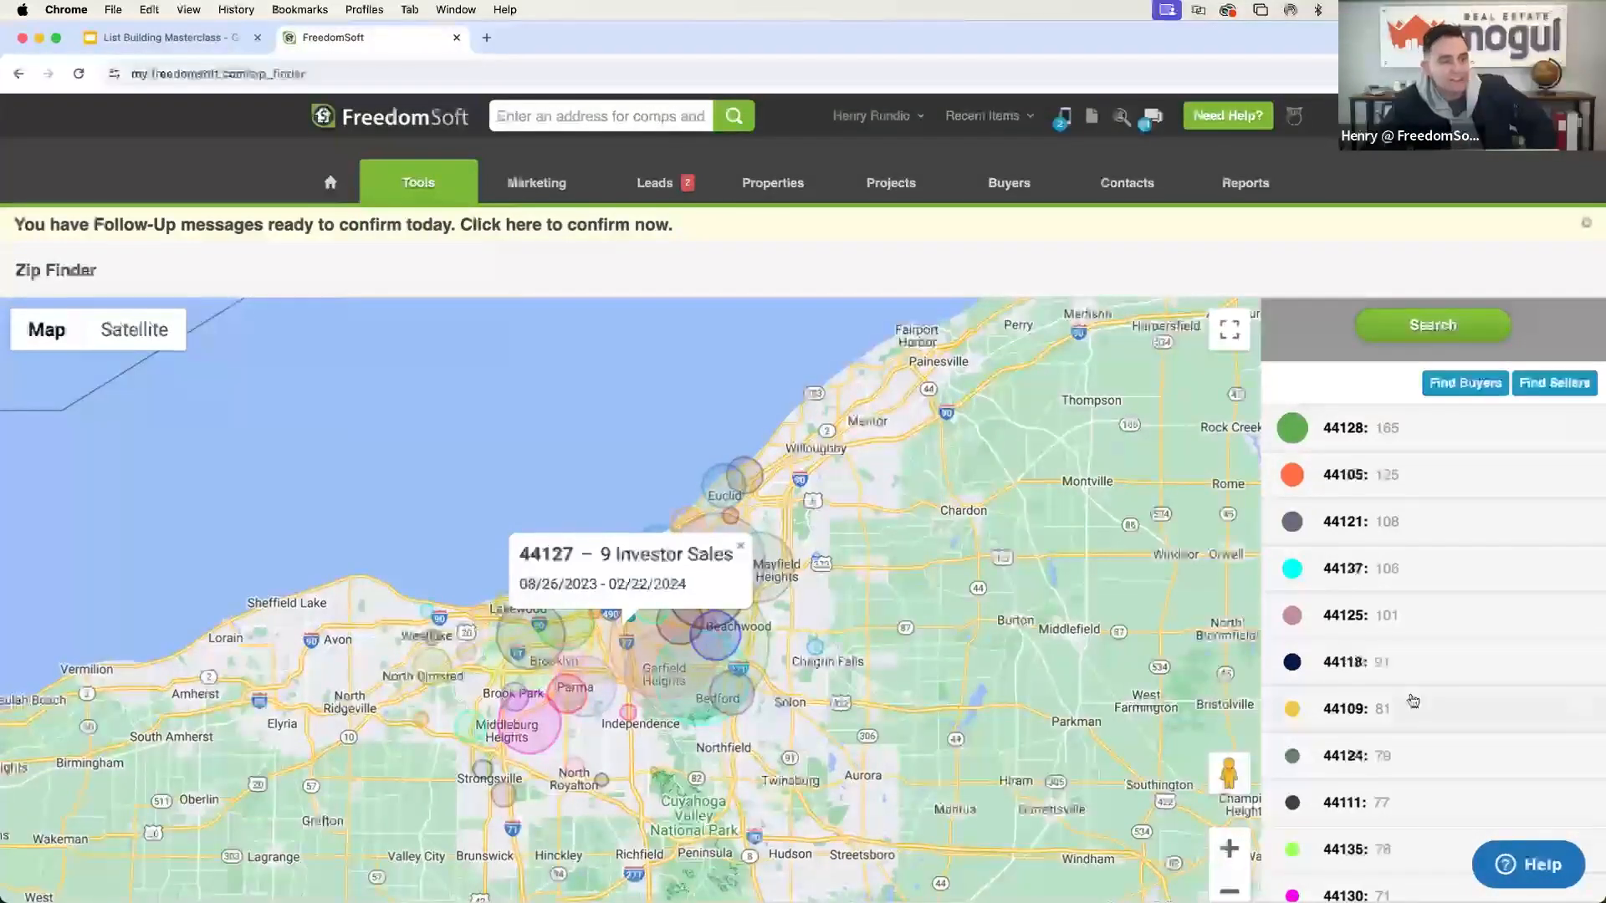
scroll(1413, 701, "down", 15)
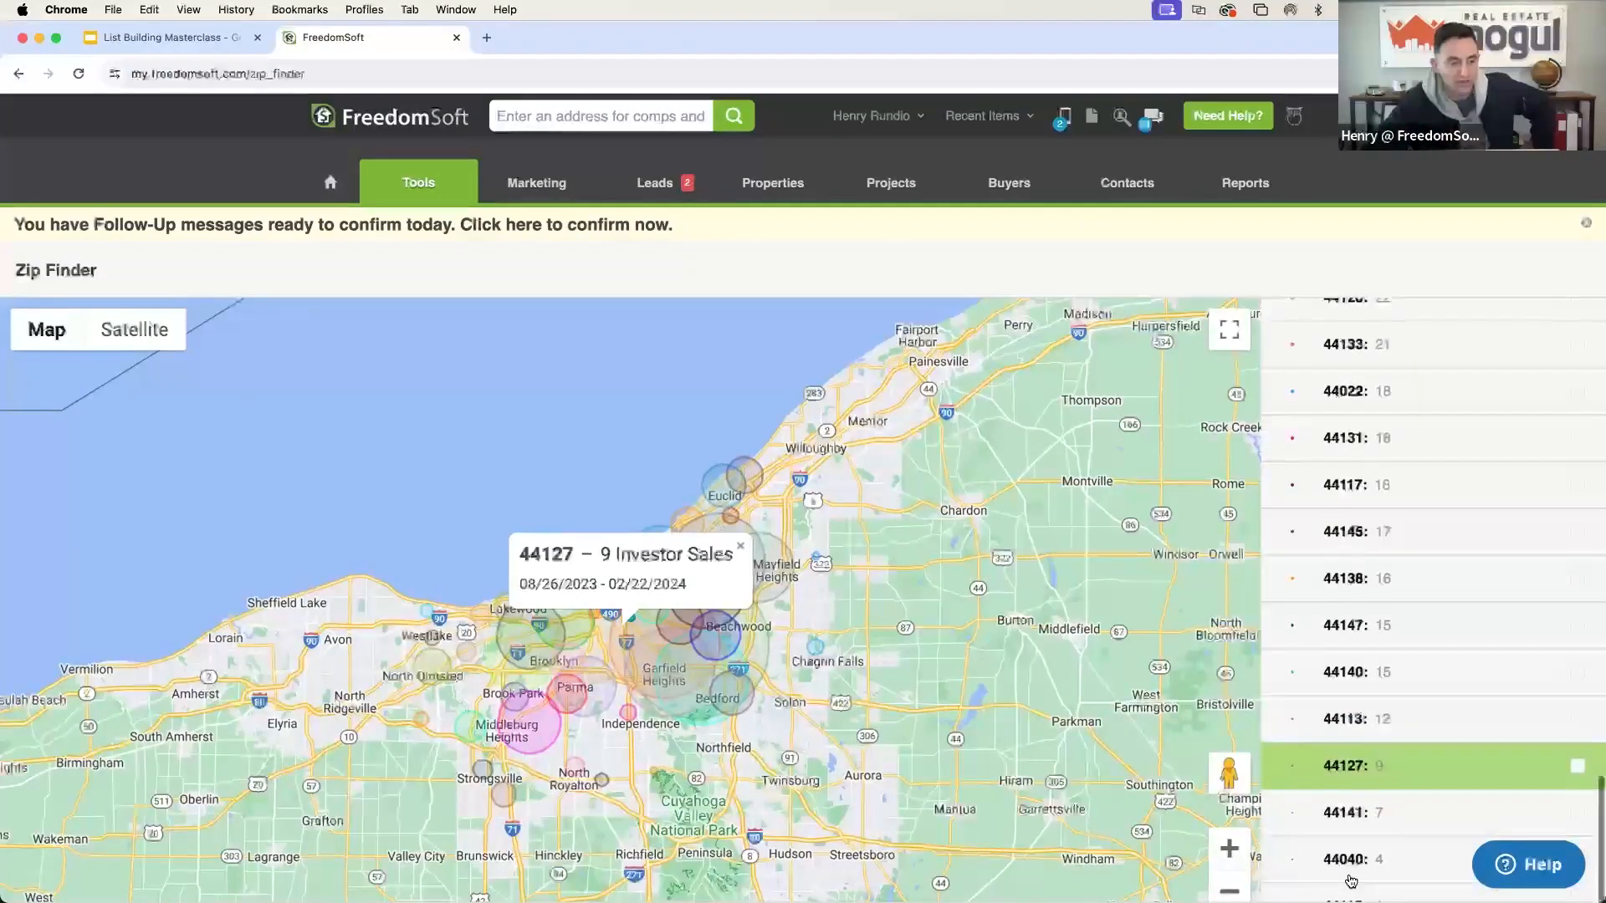
scroll(1347, 627, "up", 5)
scroll(1348, 627, "up", 8)
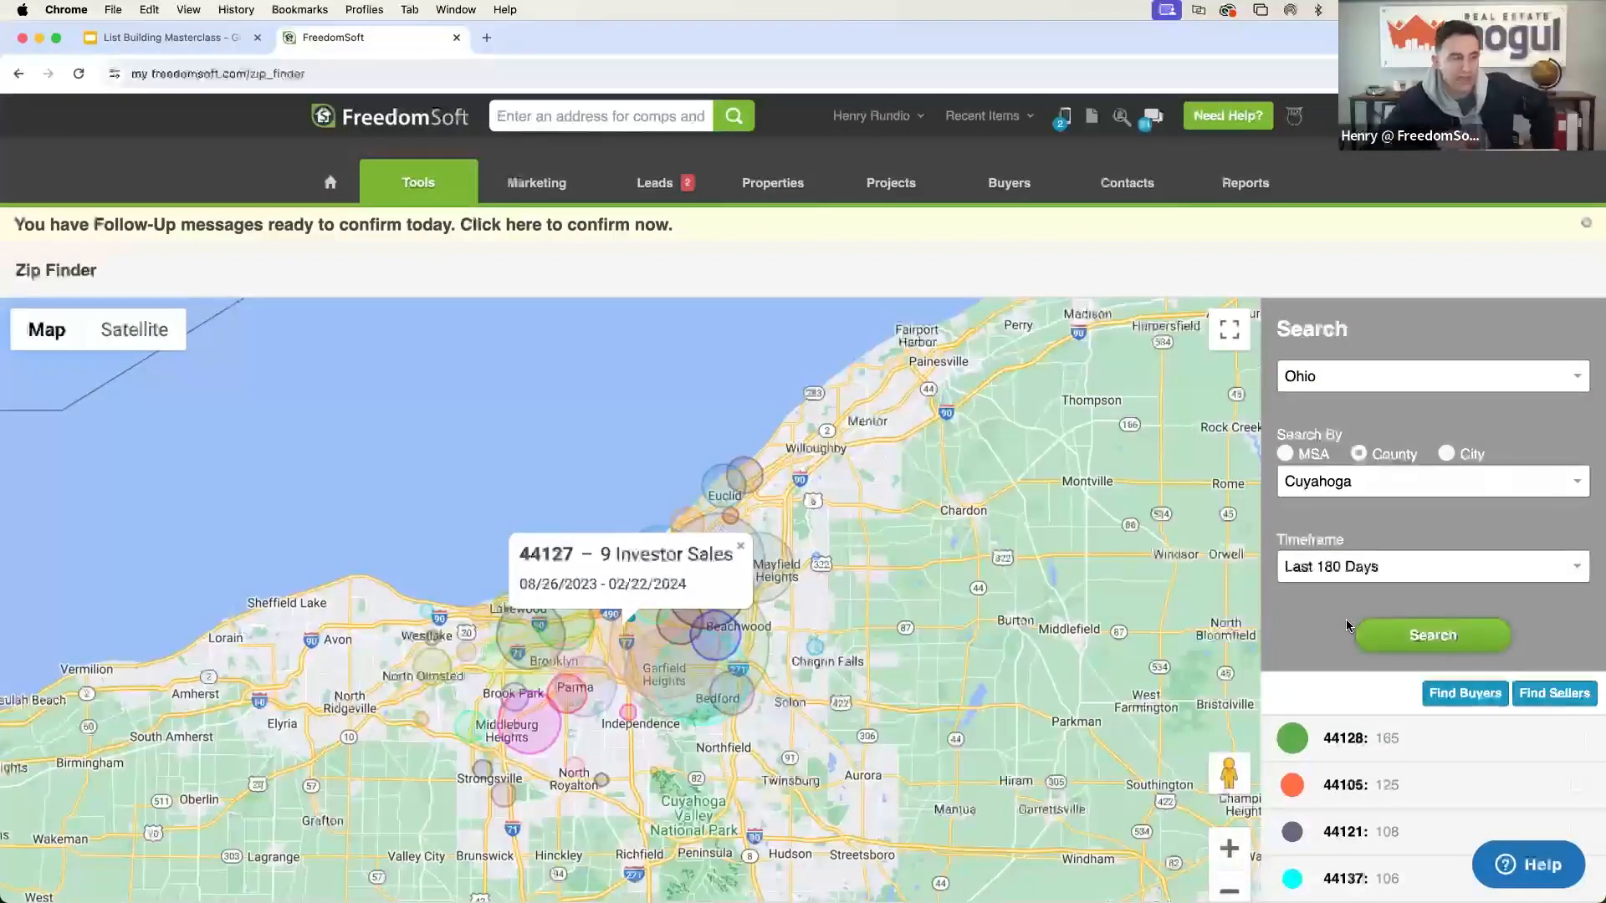
scroll(1346, 619, "down", 3)
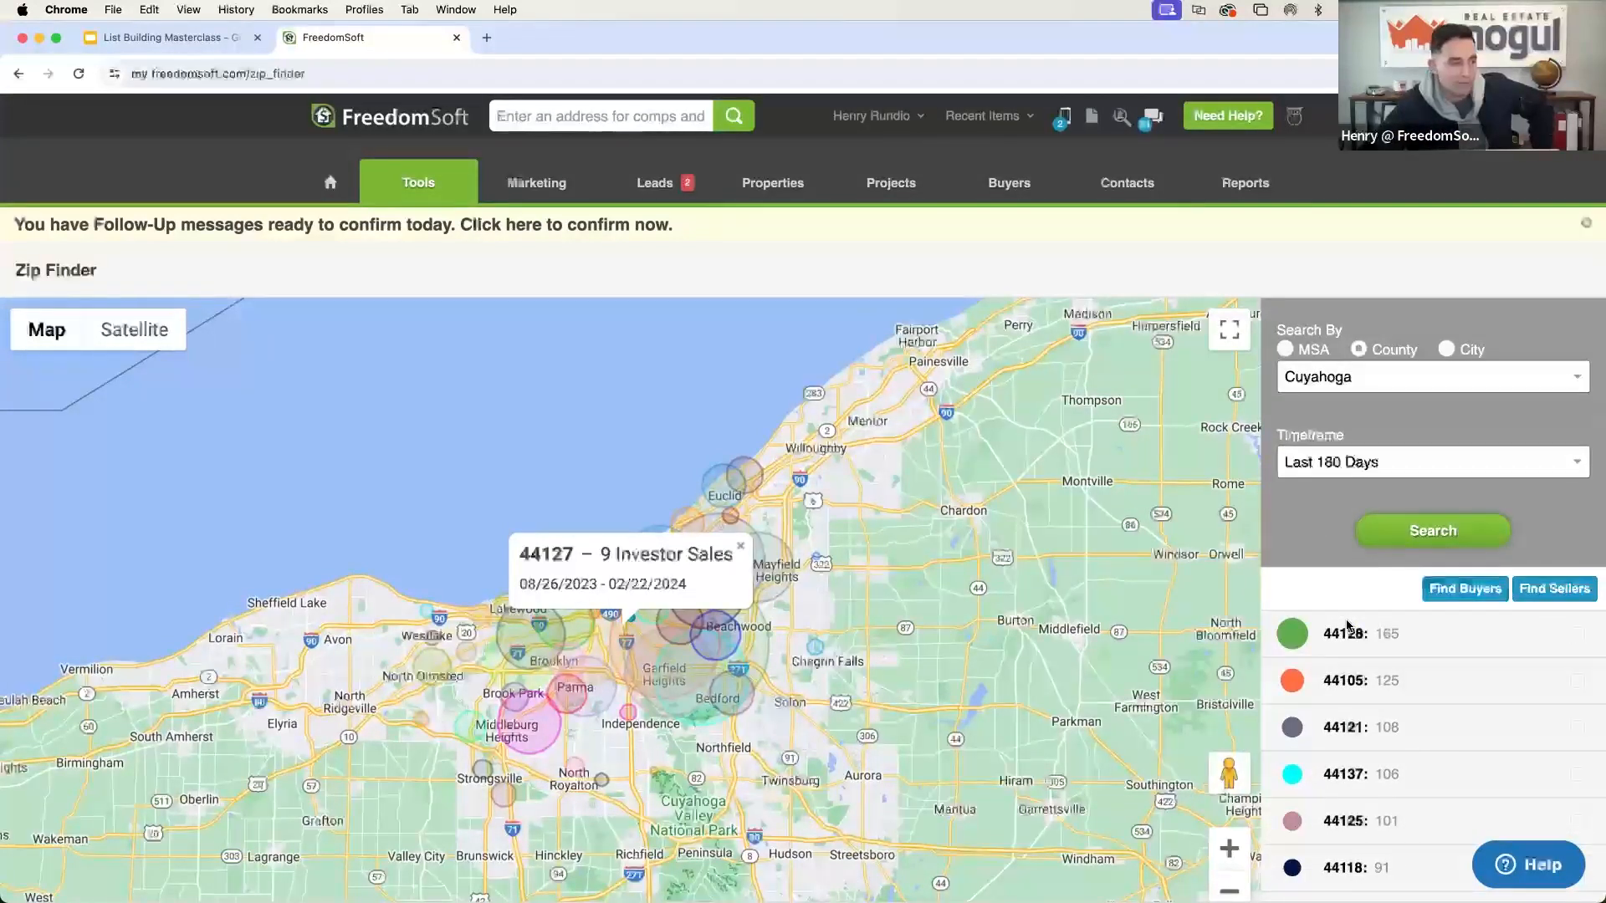
scroll(1346, 626, "up", 3)
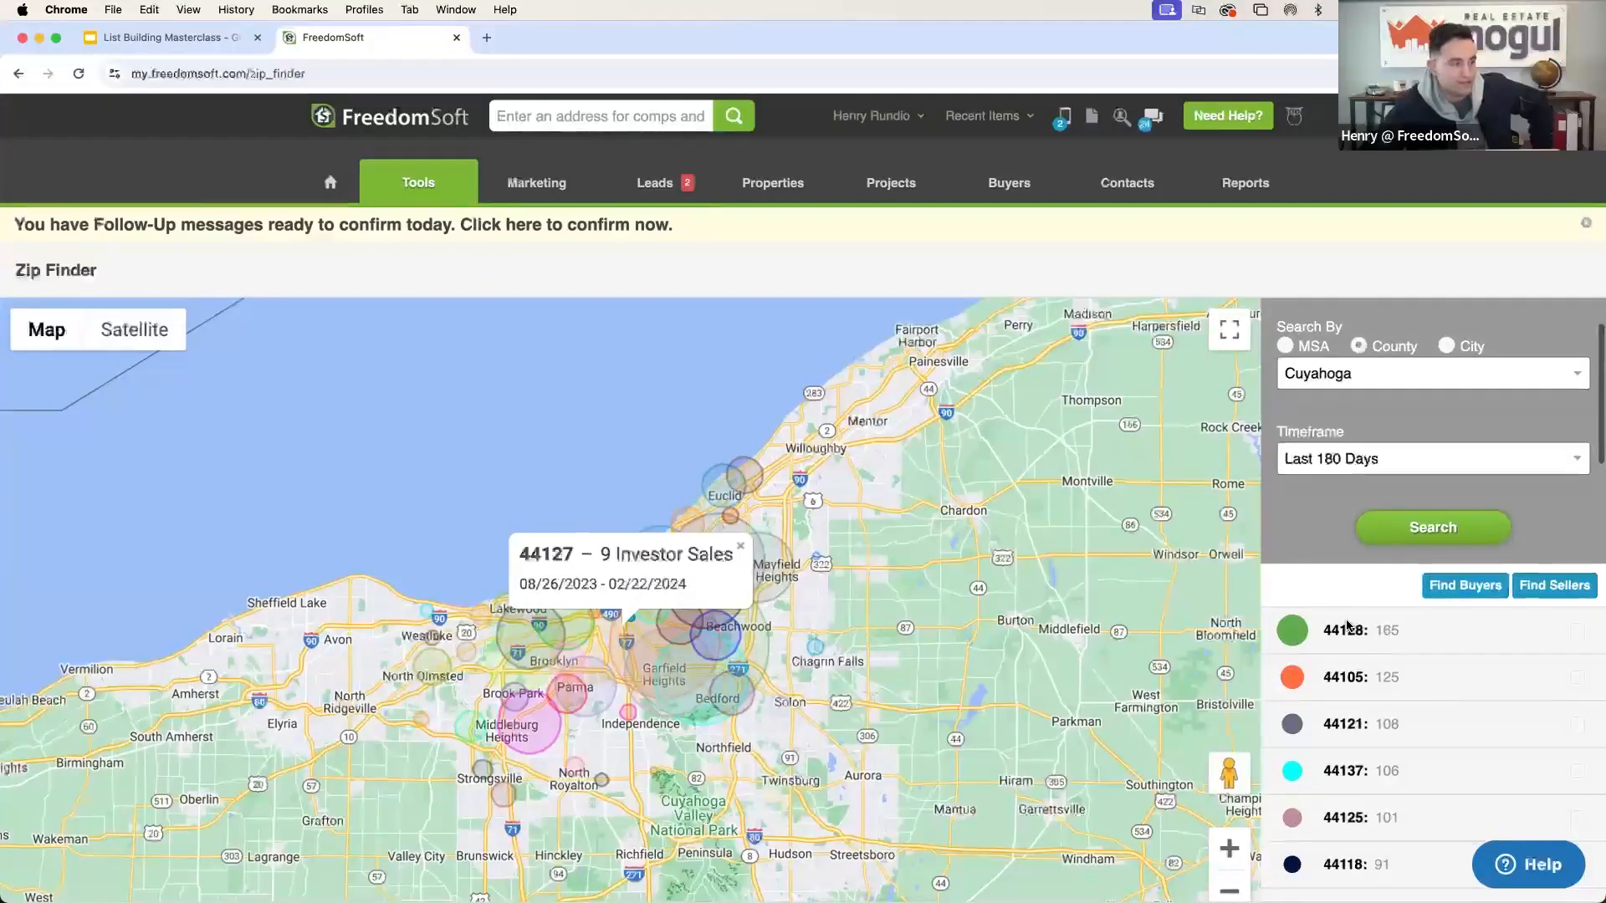
scroll(1346, 623, "down", 7)
scroll(1346, 626, "down", 1)
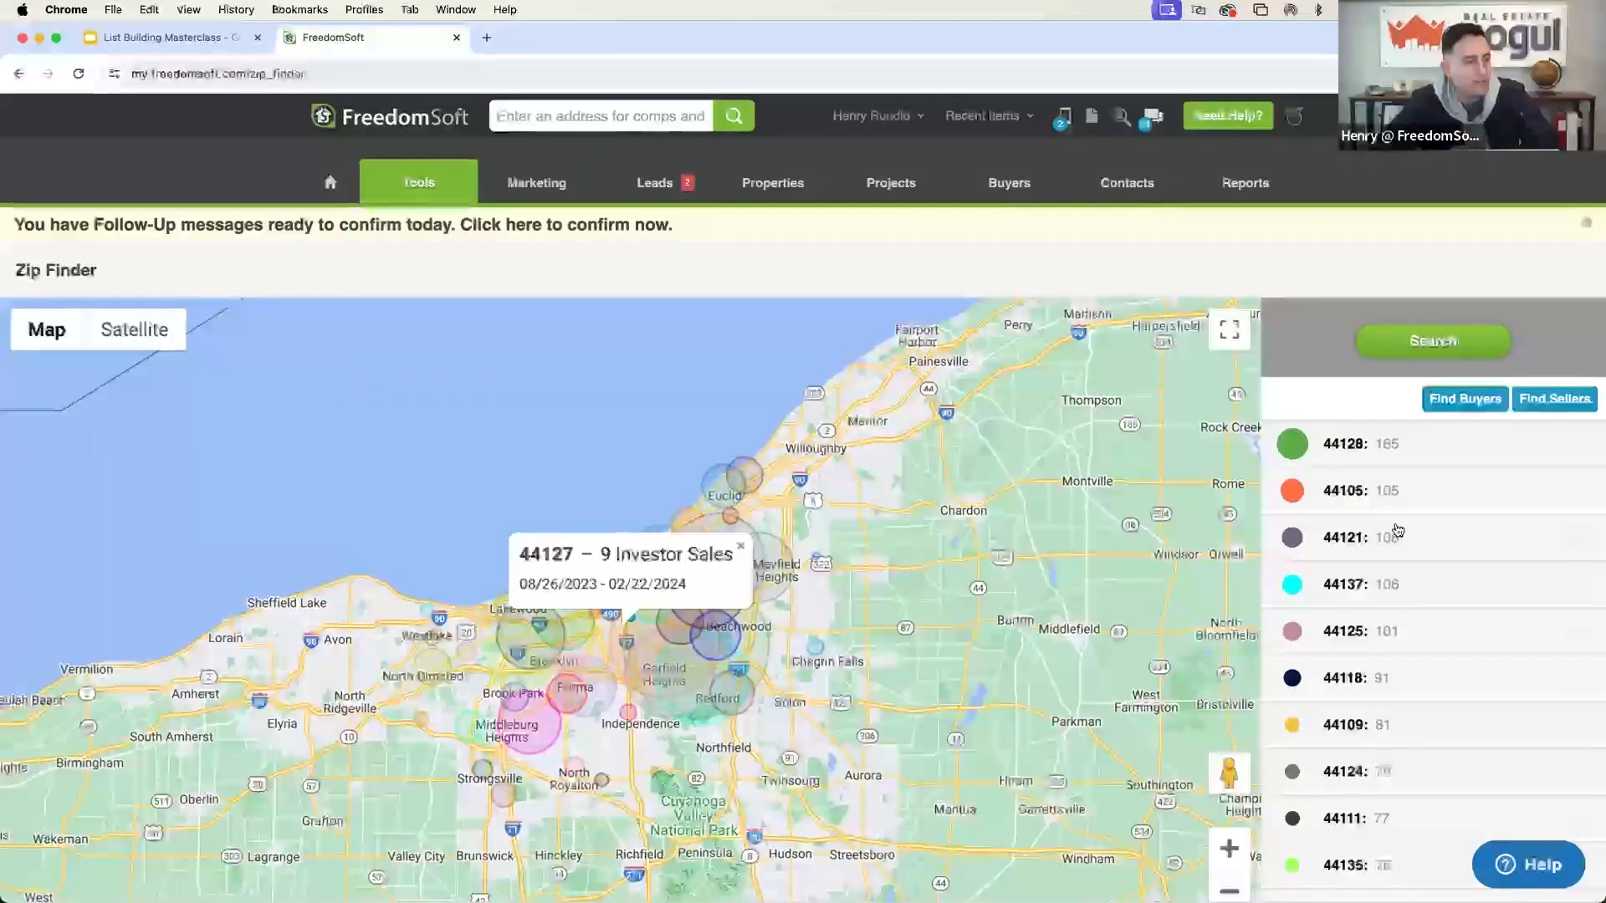
scroll(1525, 670, "up", 2)
scroll(1524, 669, "down", 2)
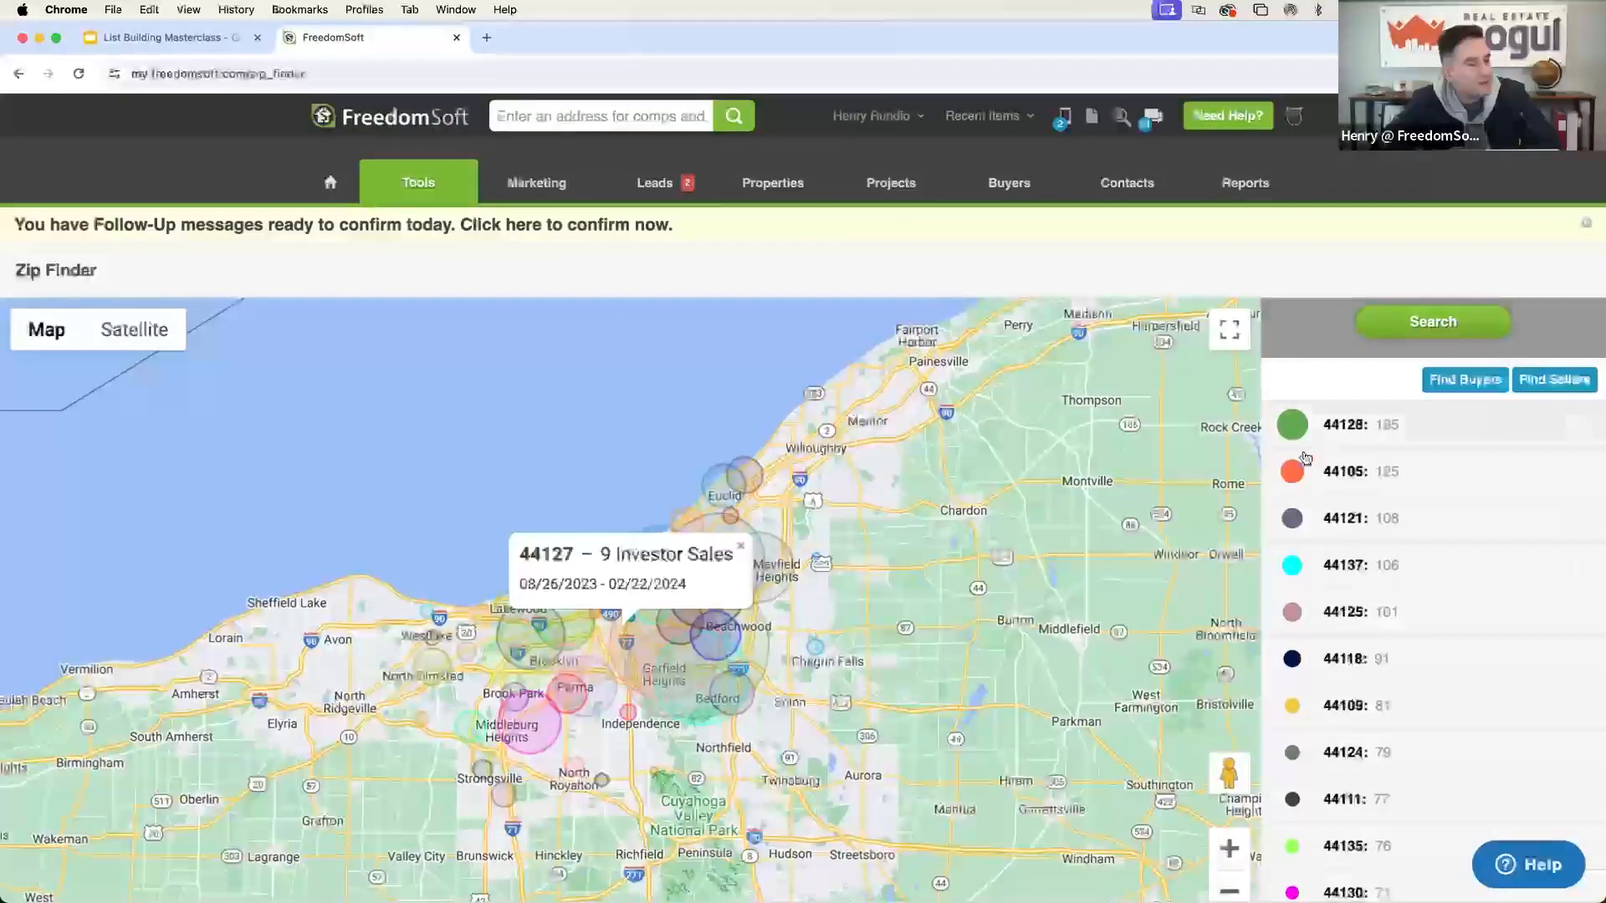
Start a Lead Finder search for seller leads in Cuyahoga county, Ohio, and continue to the search criteria.
left_click(434, 266)
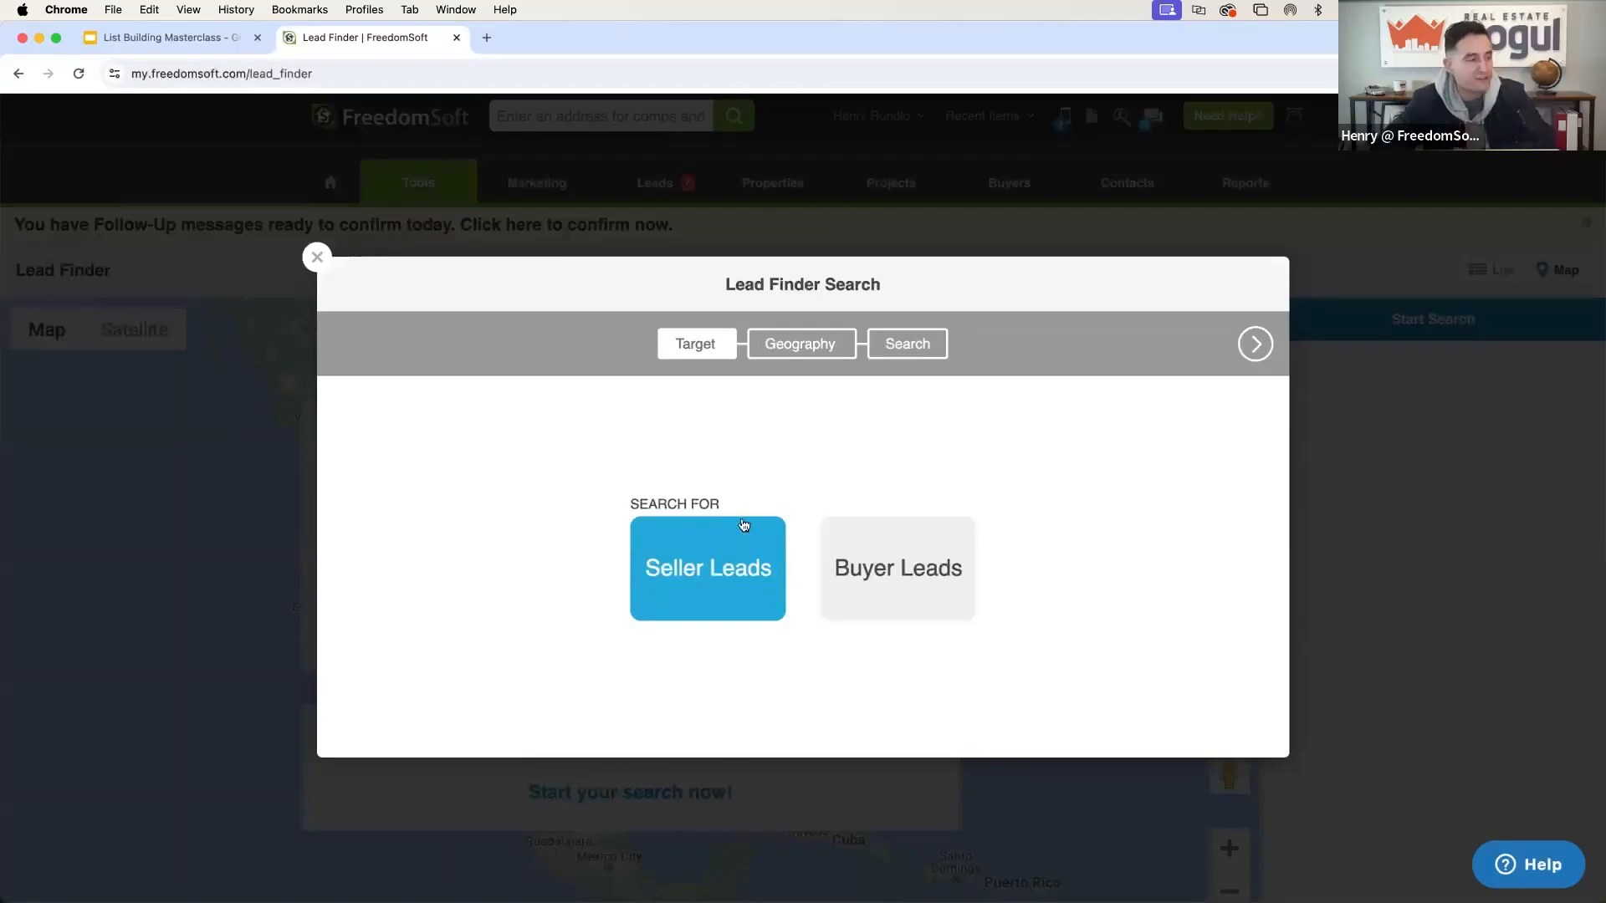
left_click(1255, 344)
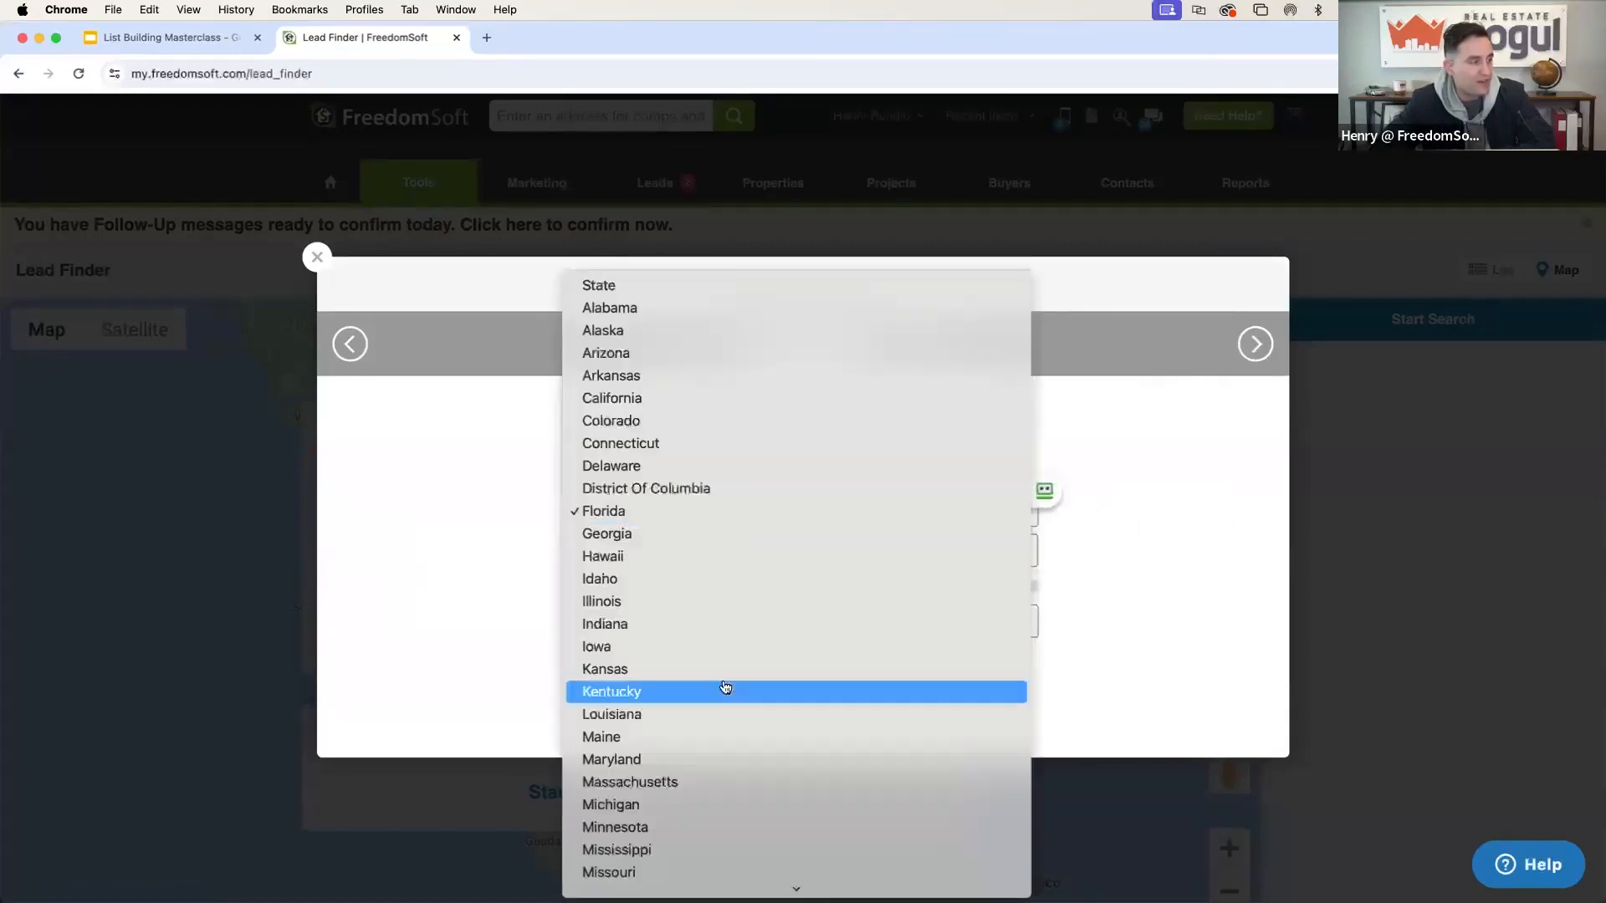
scroll(724, 757, "down", 5)
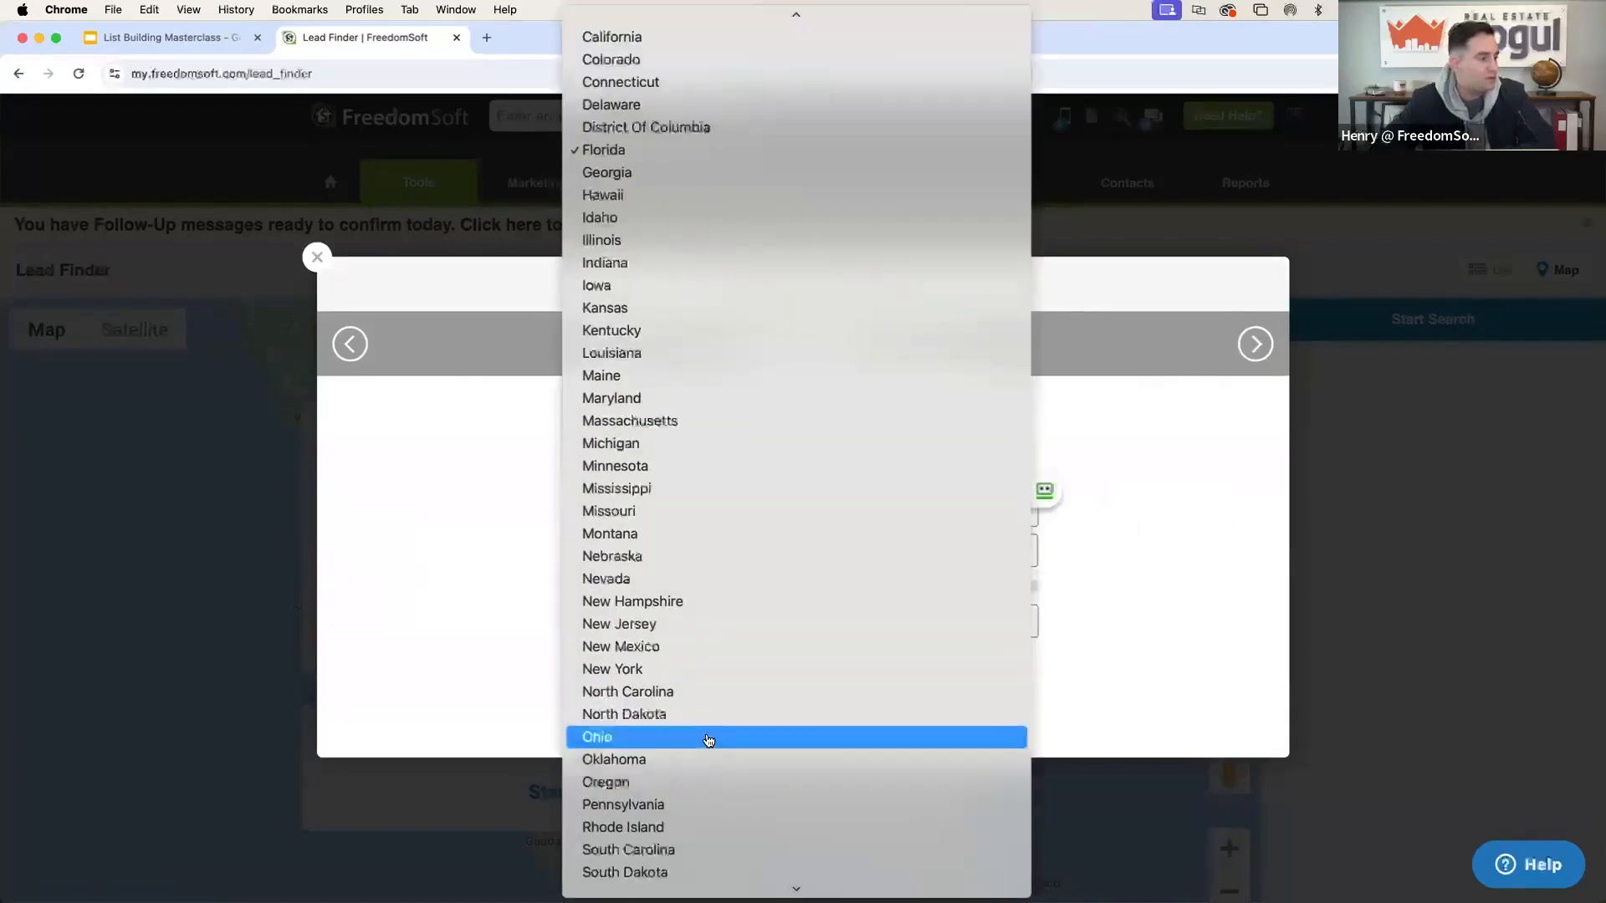
left_click(708, 743)
left_click(735, 621)
scroll(698, 758, "down", 2)
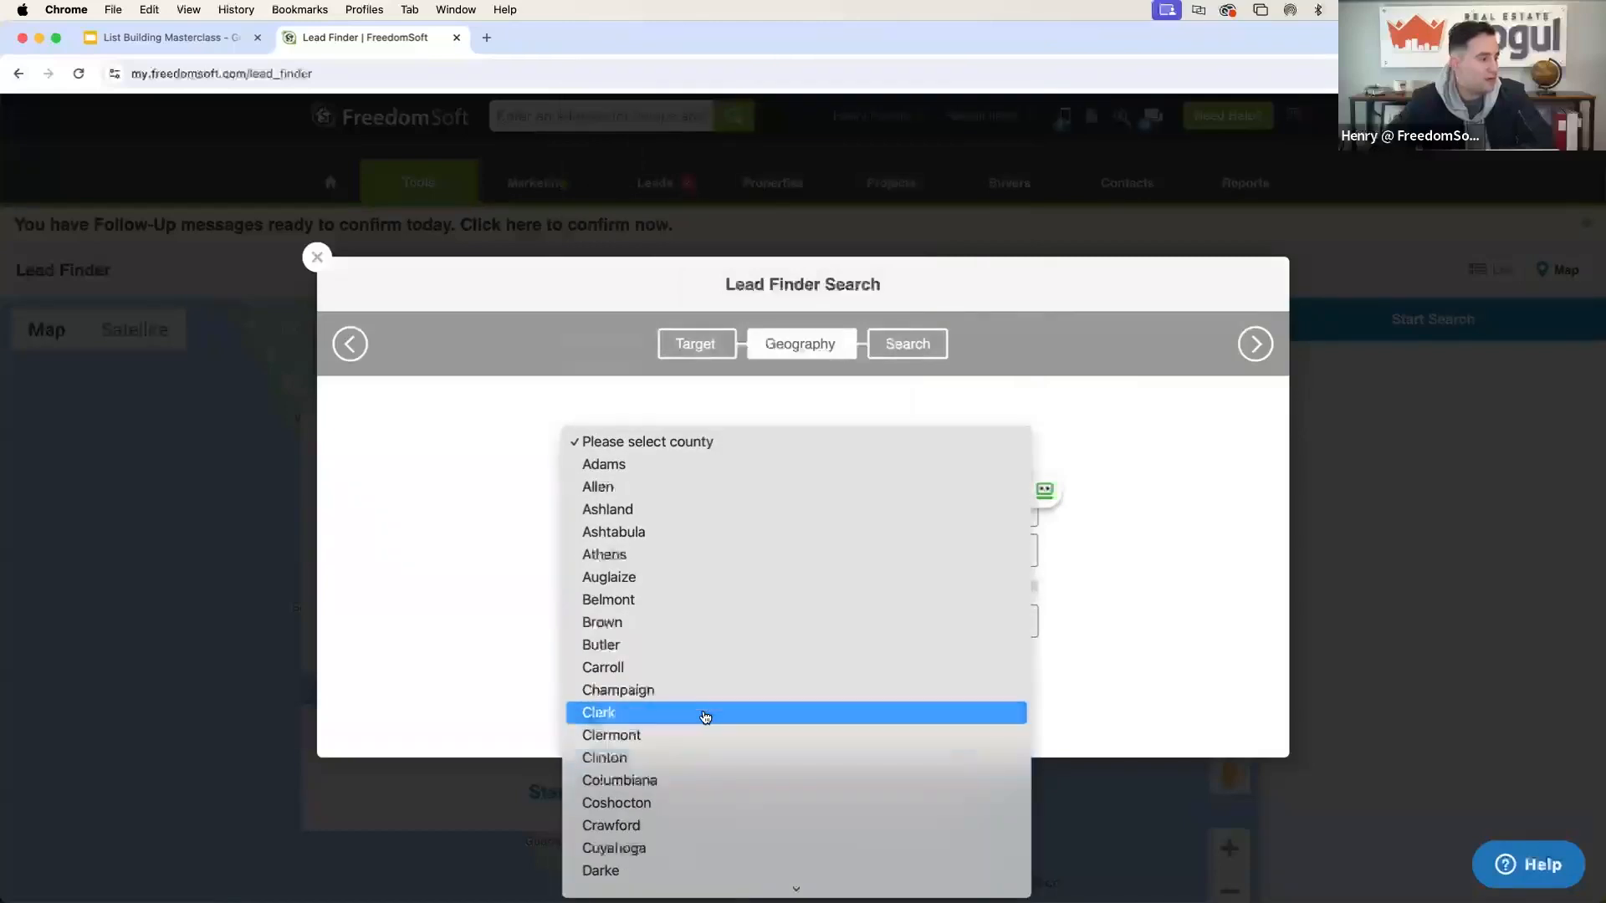
left_click(698, 846)
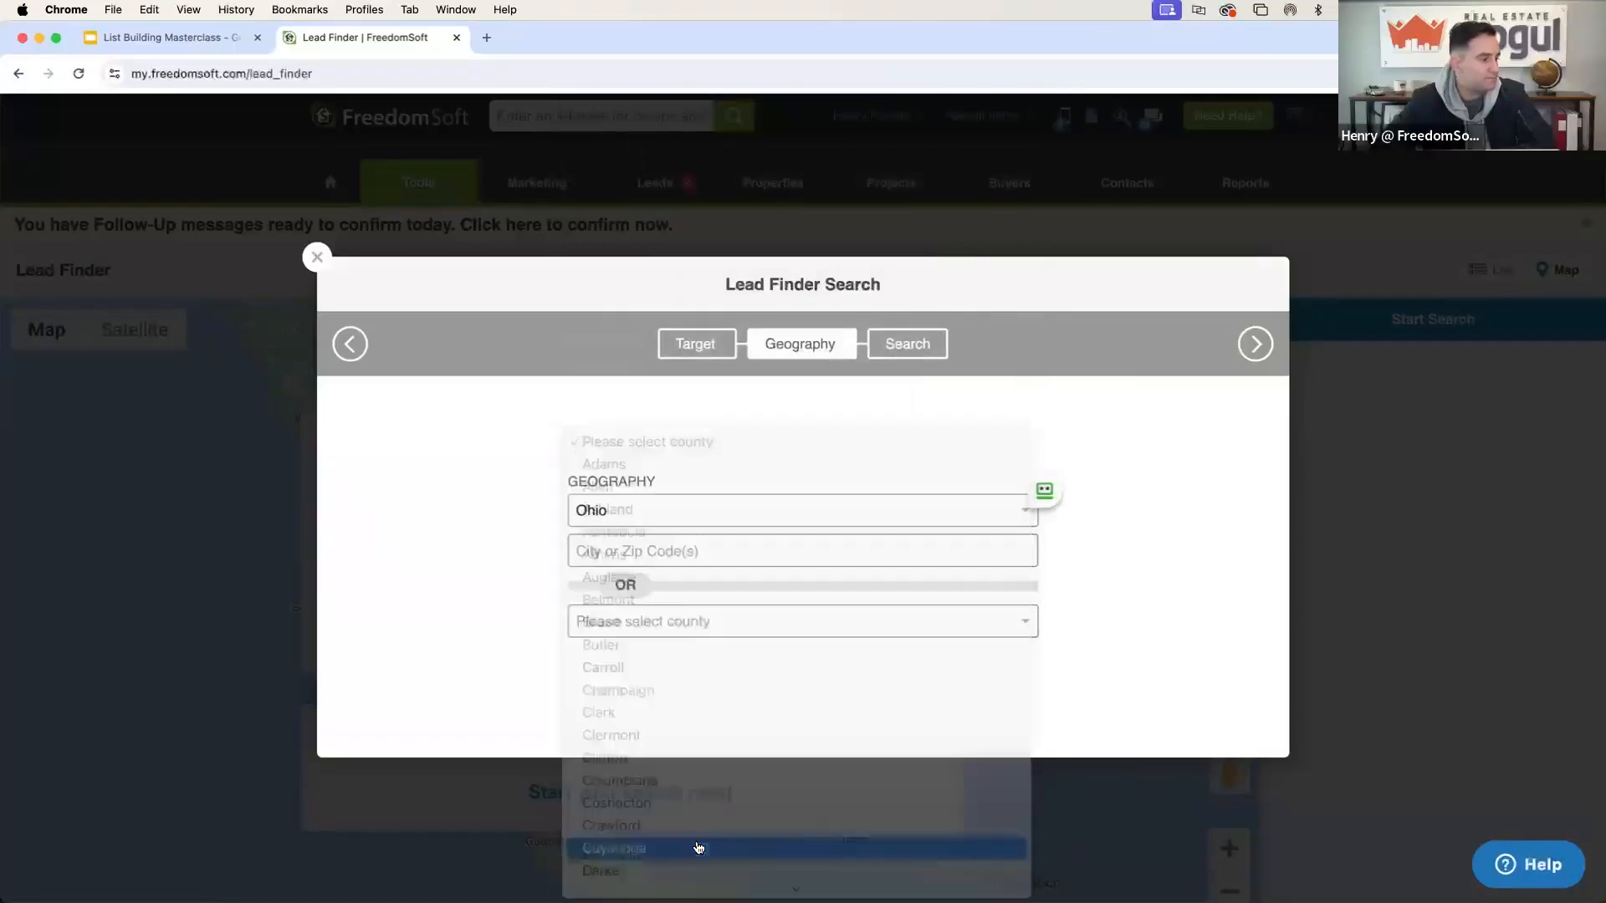
left_click(1247, 346)
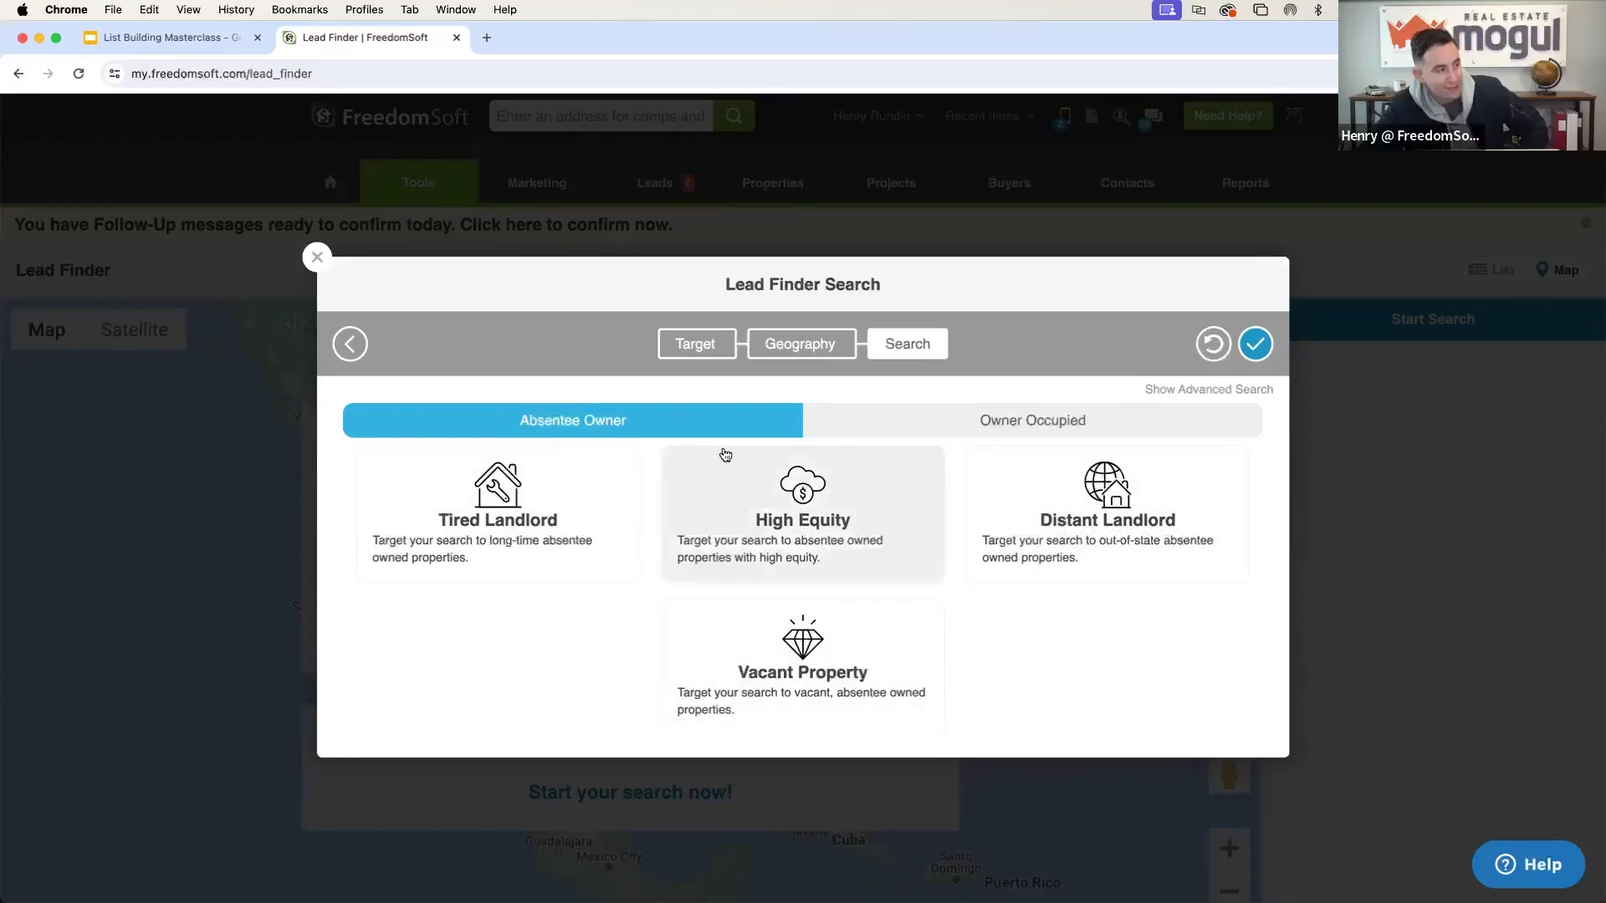
Compare the Absentee Owner and Owner Occupied search categories, returning to Absentee Owner.
left_click(902, 422)
left_click(763, 428)
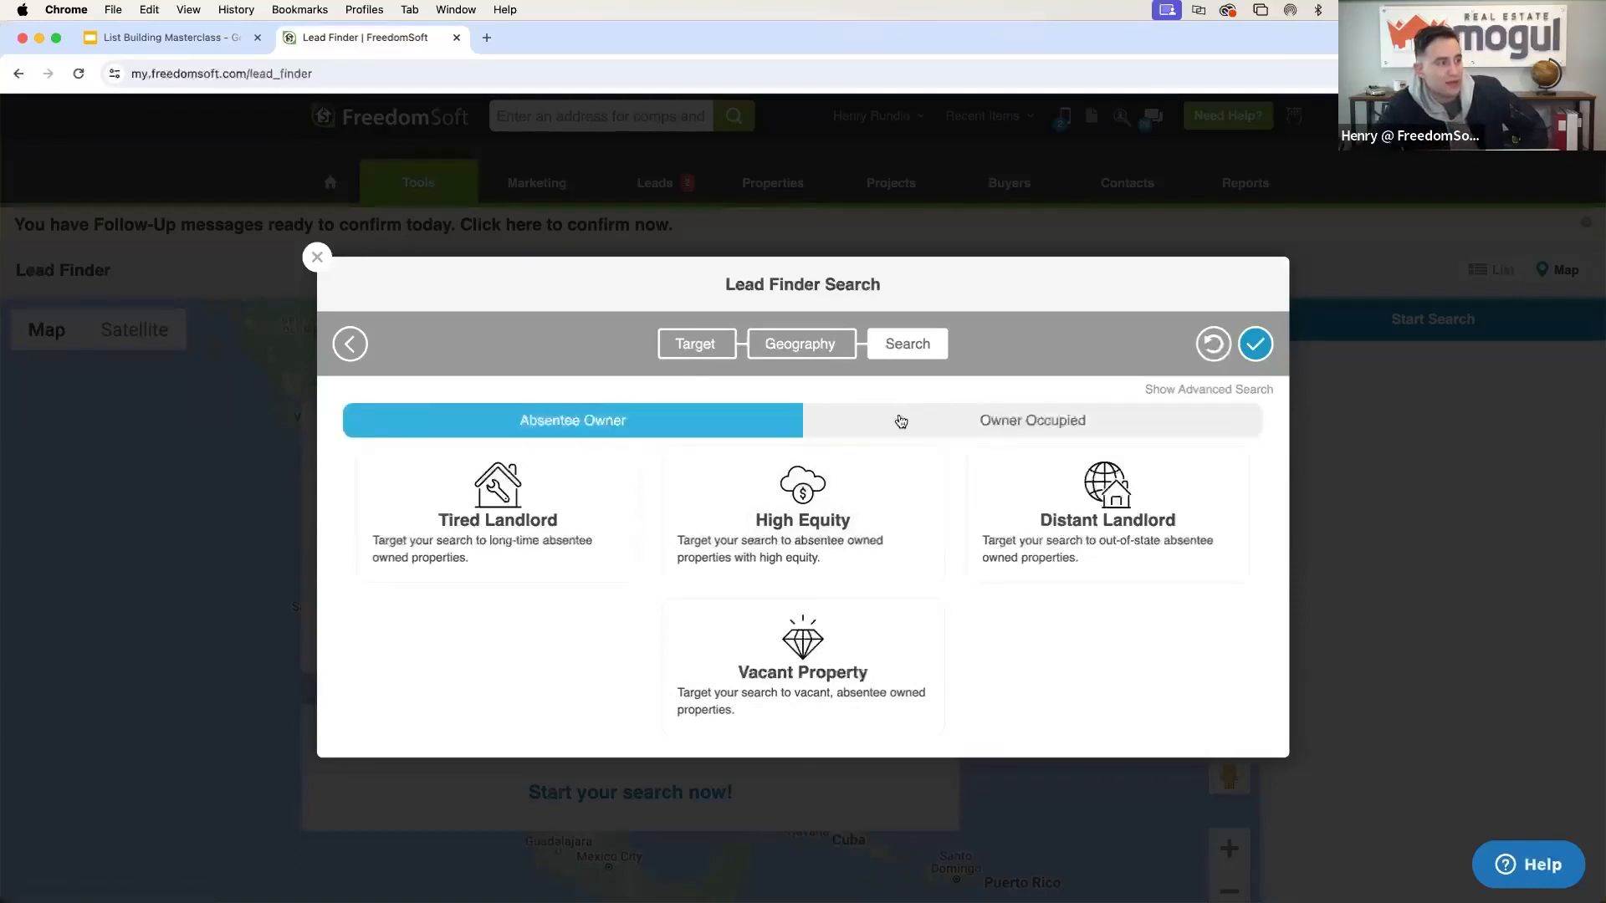
left_click(895, 419)
left_click(694, 456)
left_click(697, 423)
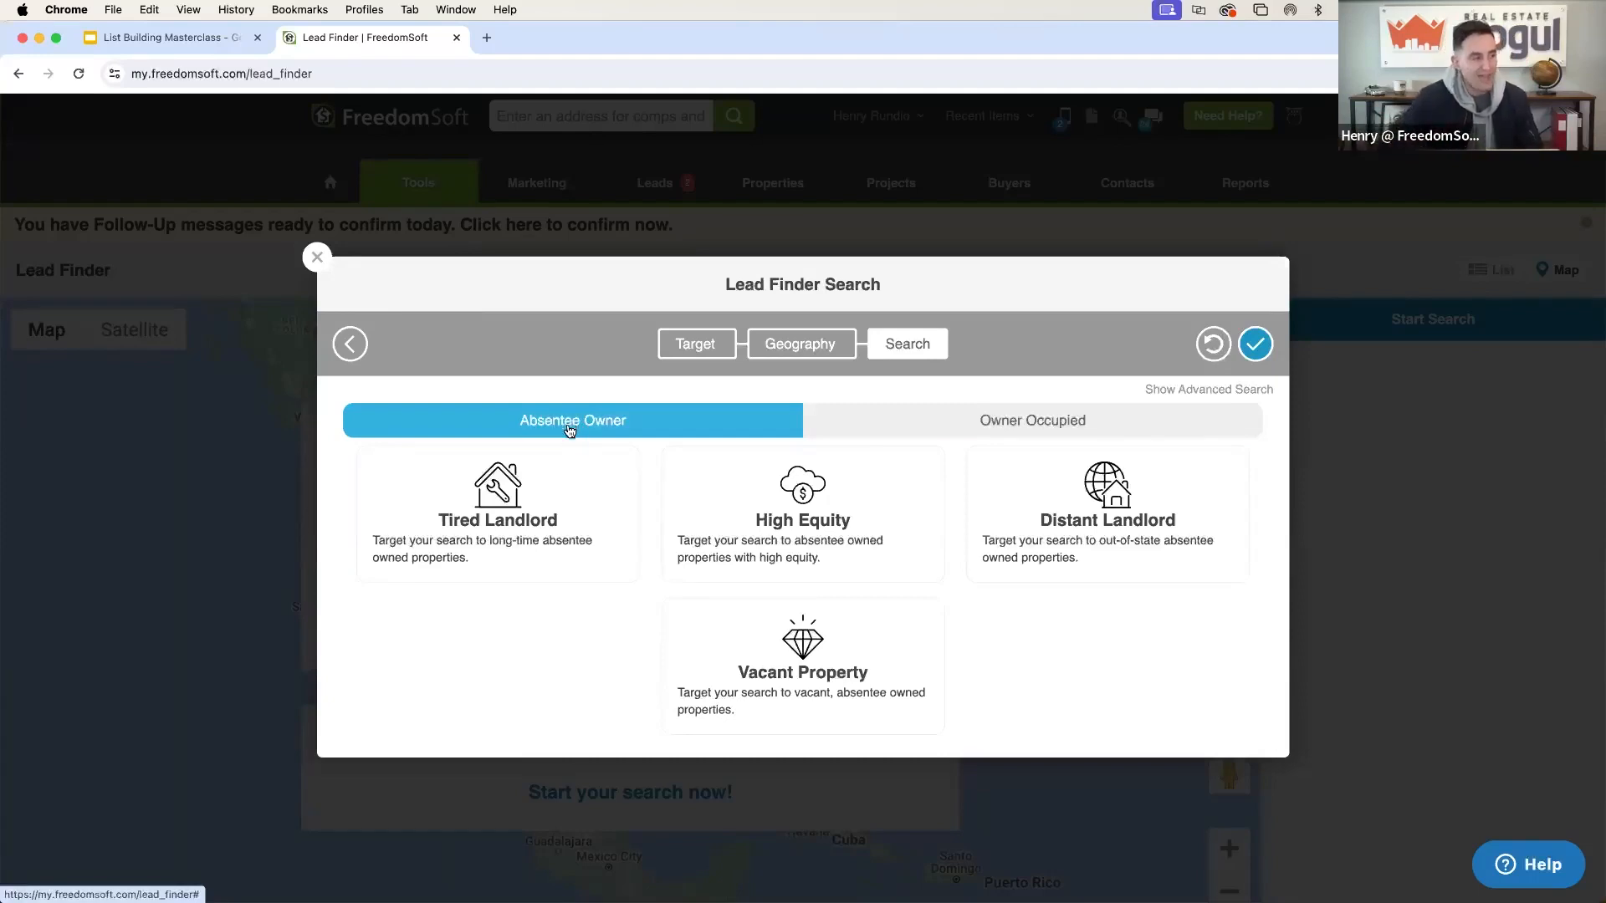
Go through the absentee owner presets one by one: Tired Landlord, High Equity, Distant Landlord and Vacant Property.
left_click(555, 481)
left_click(743, 486)
left_click(988, 520)
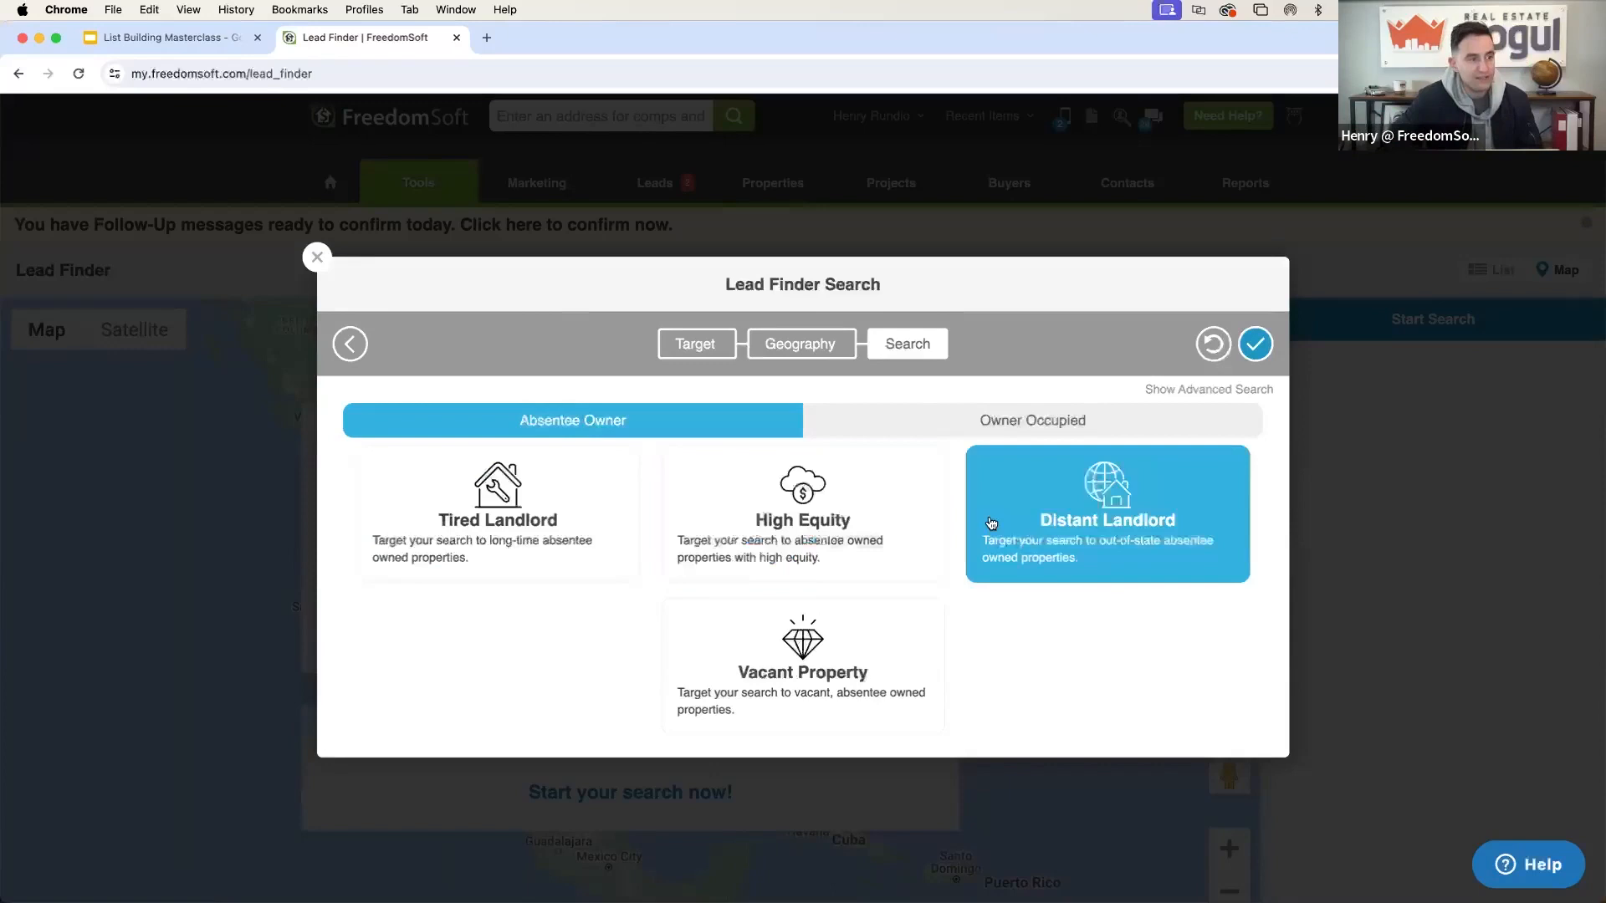
left_click(870, 640)
left_click(613, 544)
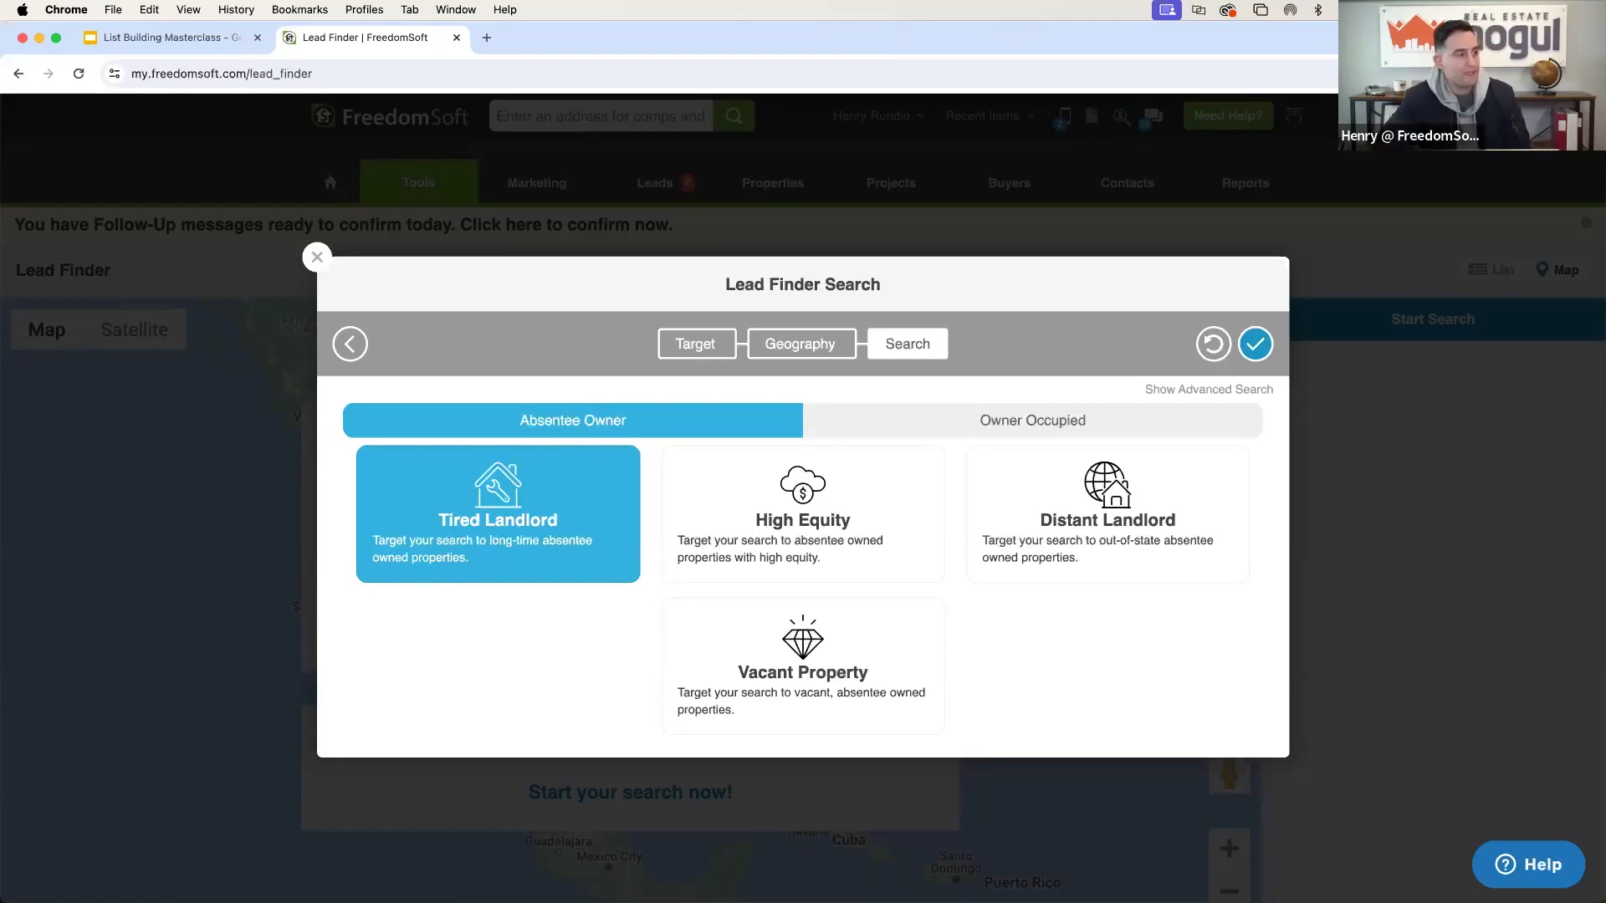
left_click(801, 550)
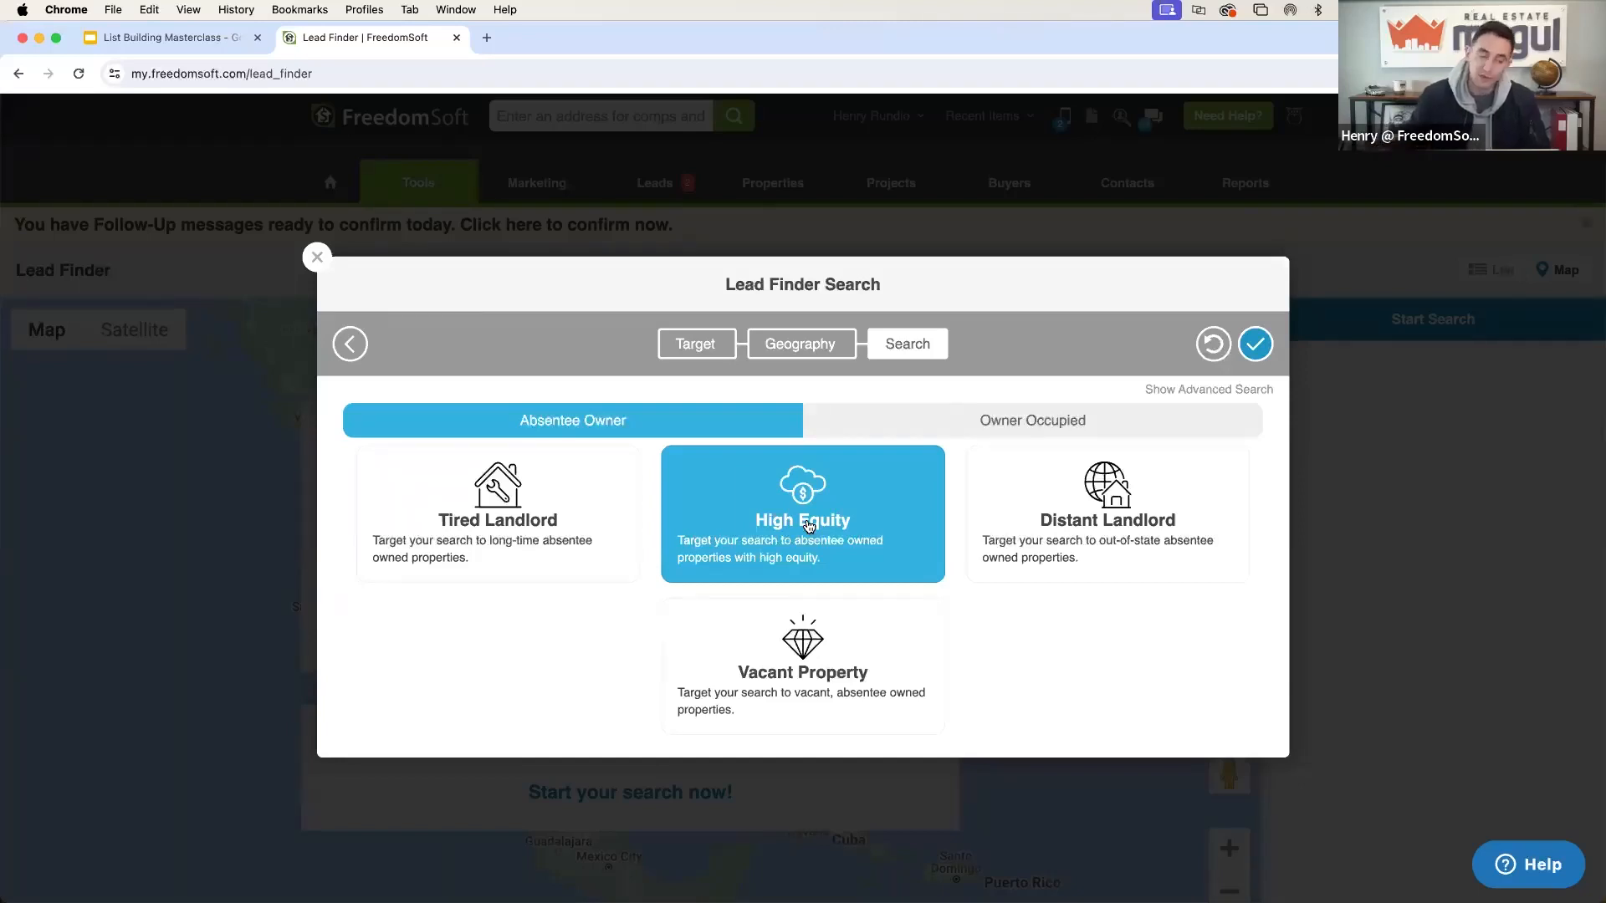
left_click(1117, 506)
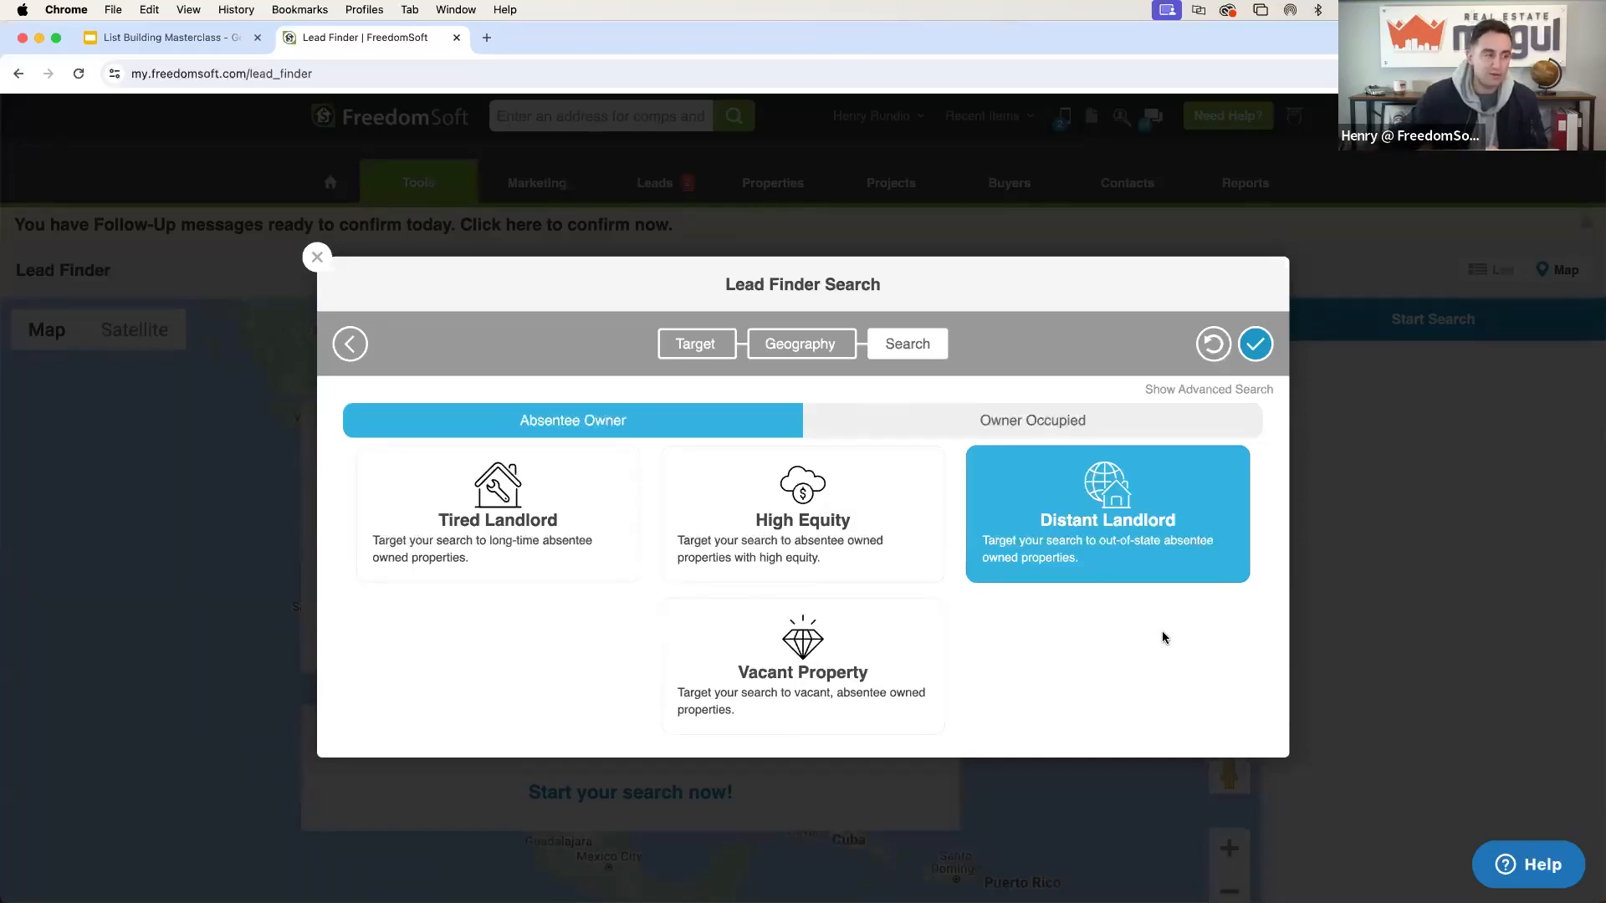
left_click(853, 683)
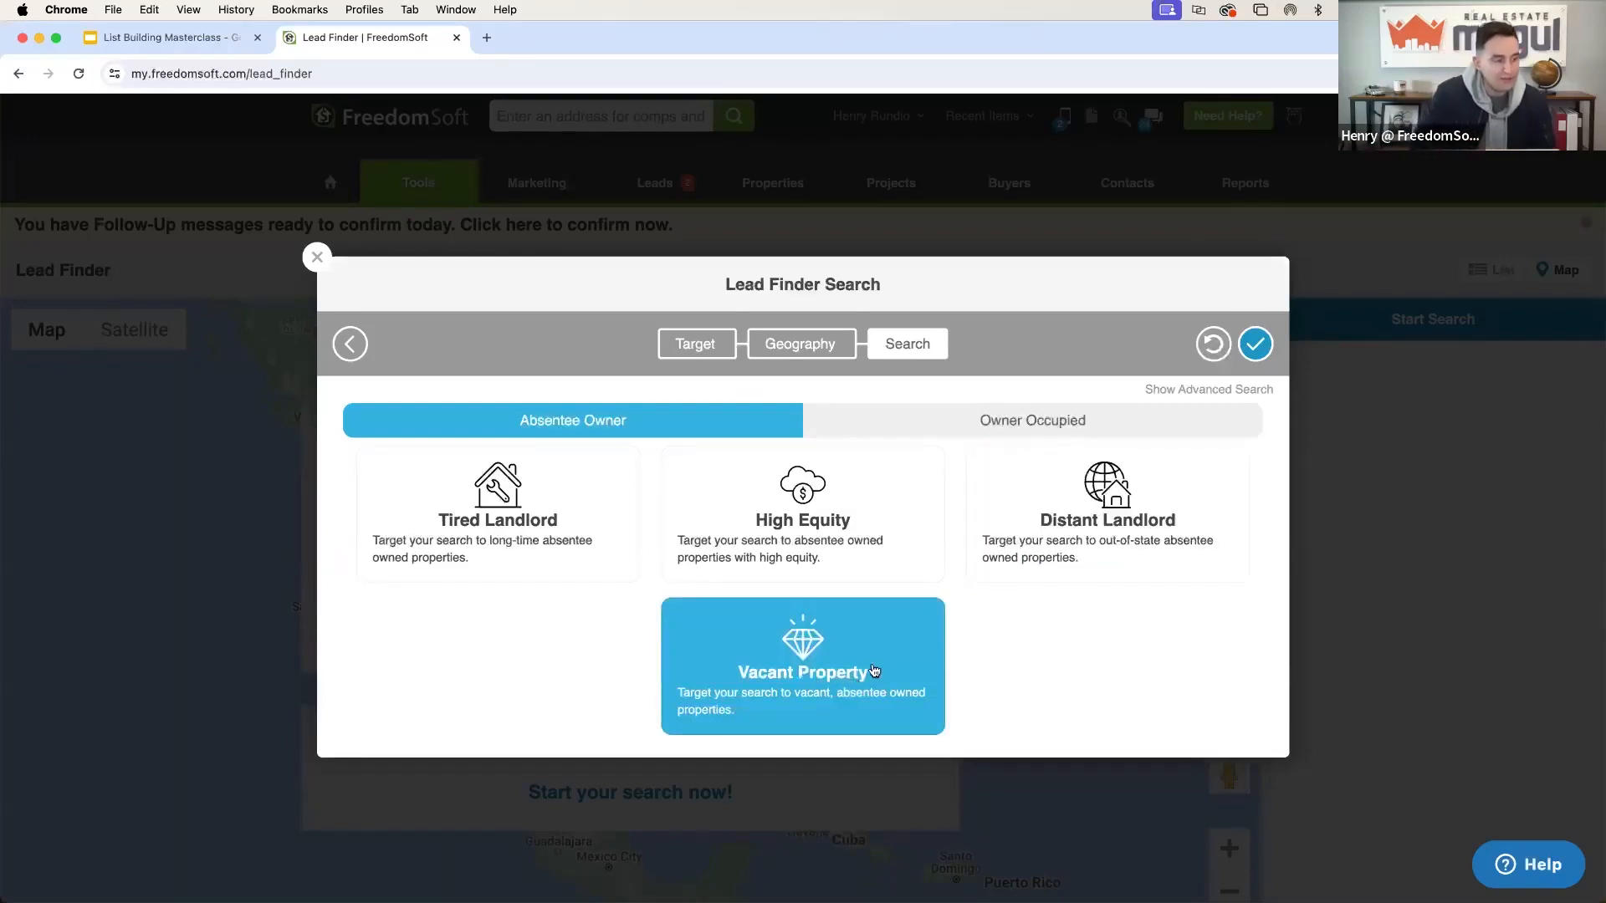
Revisit the Tired Landlord, High Equity and Distant Landlord presets, then choose Vacant Property as the absentee owner search.
left_click(527, 527)
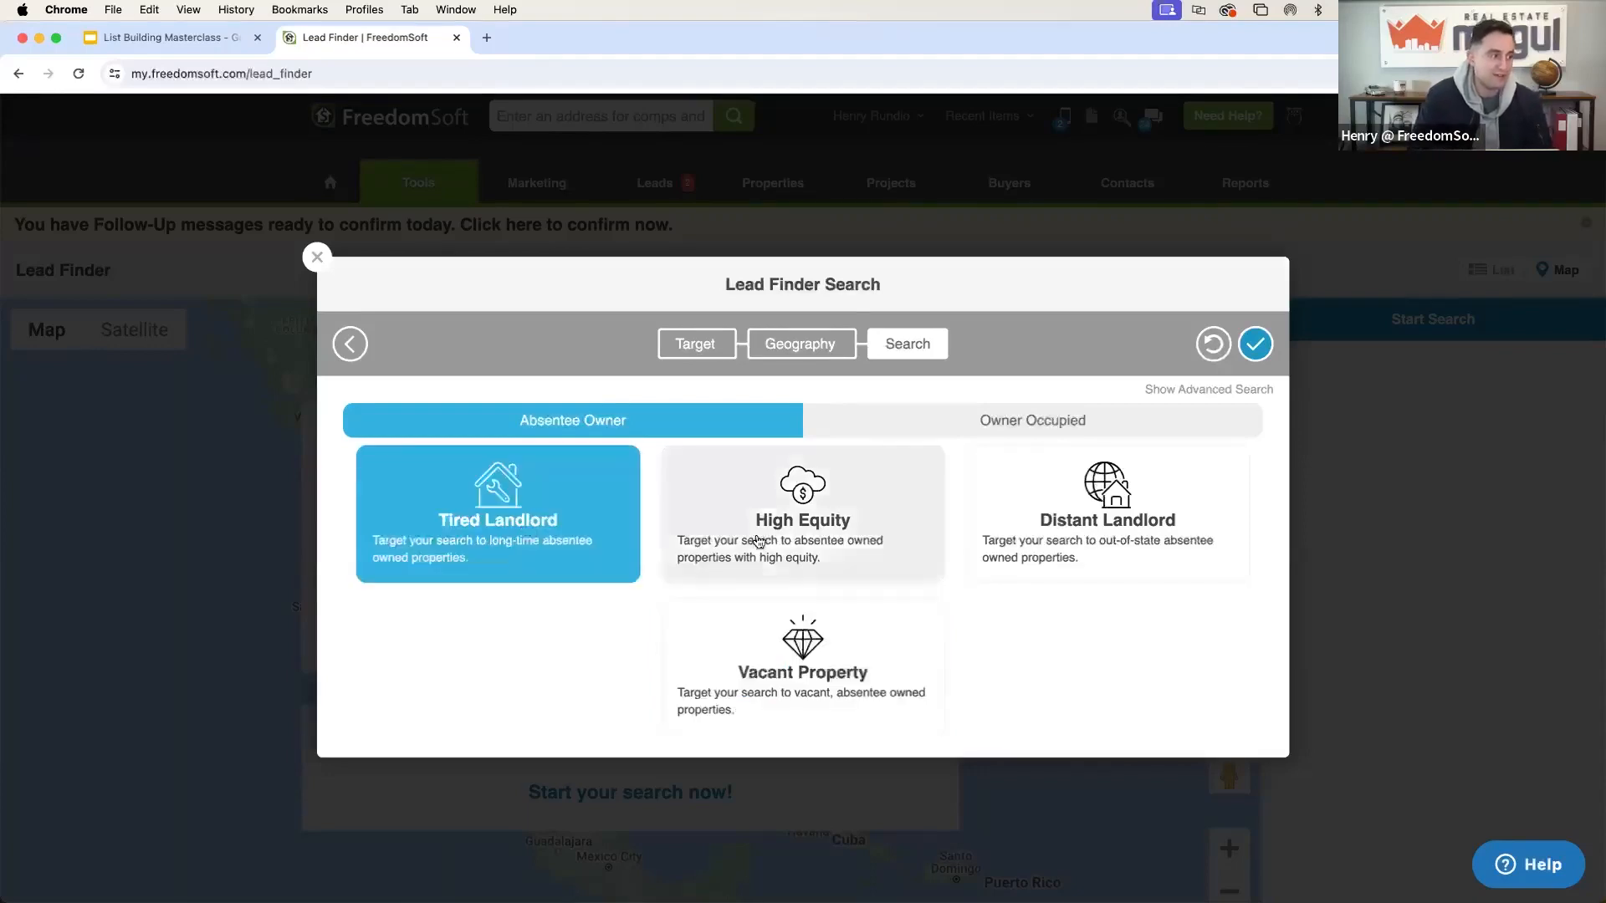
left_click(866, 539)
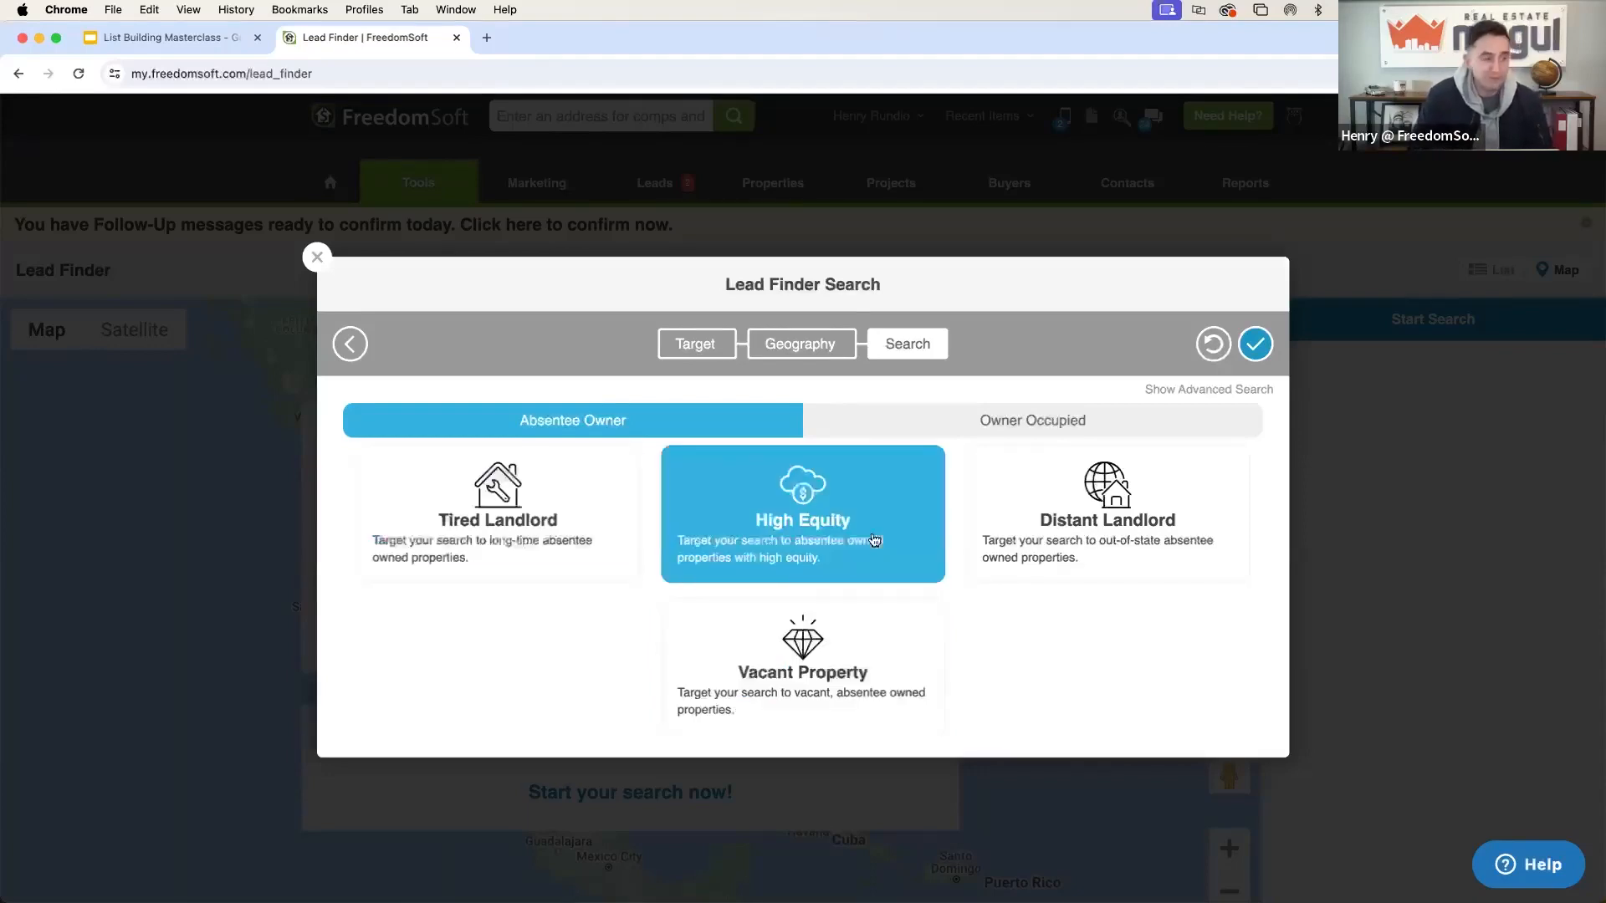
left_click(1075, 544)
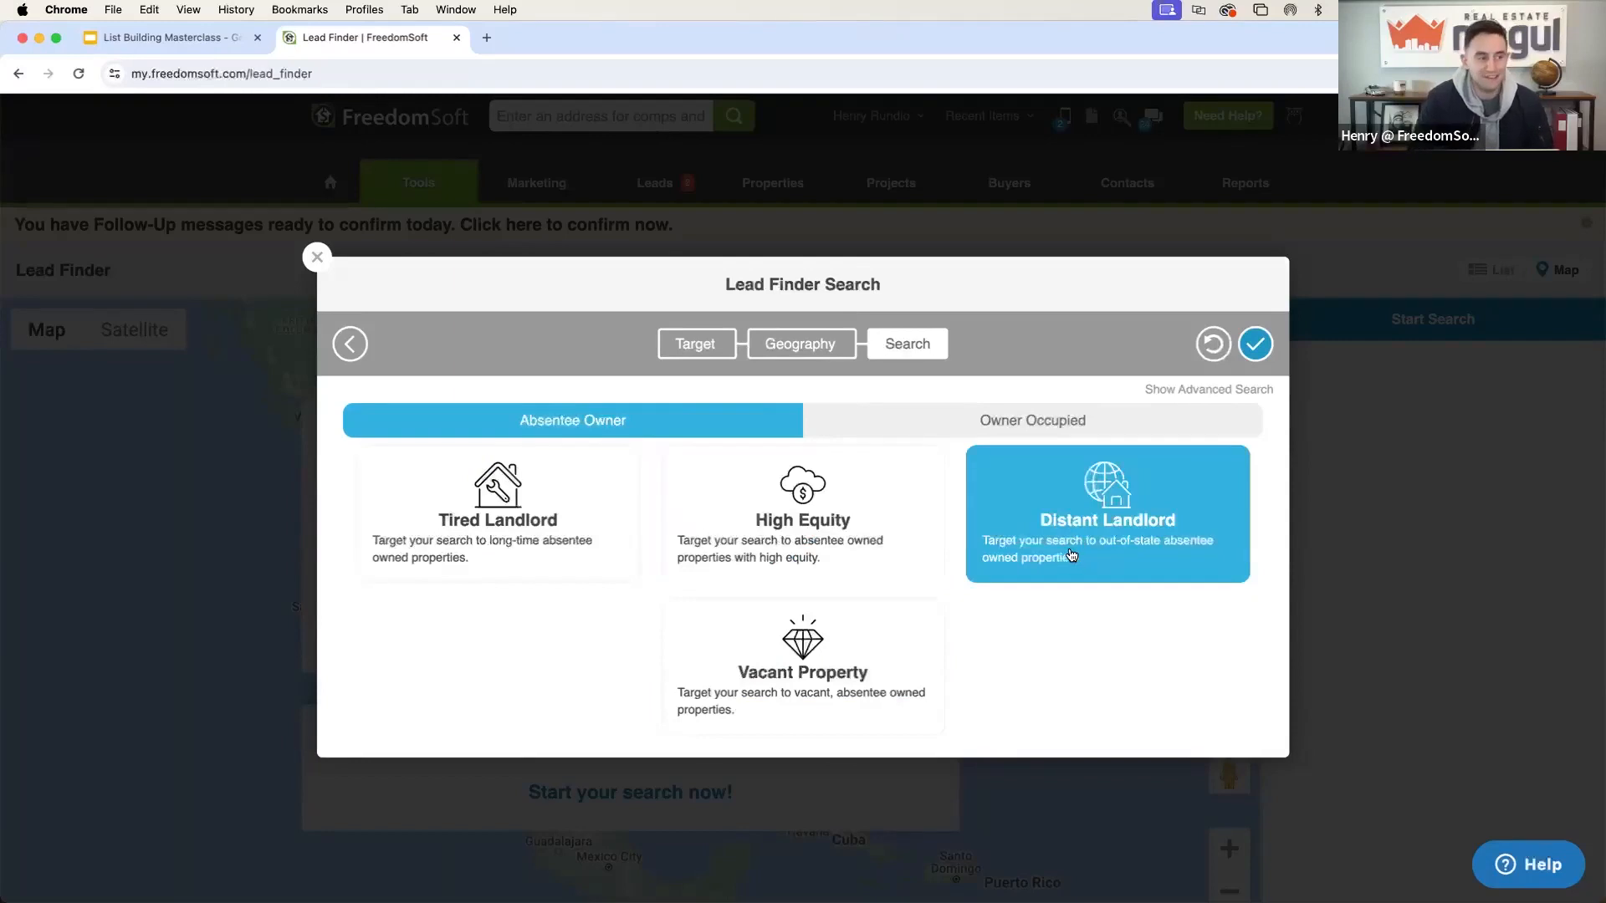
left_click(617, 523)
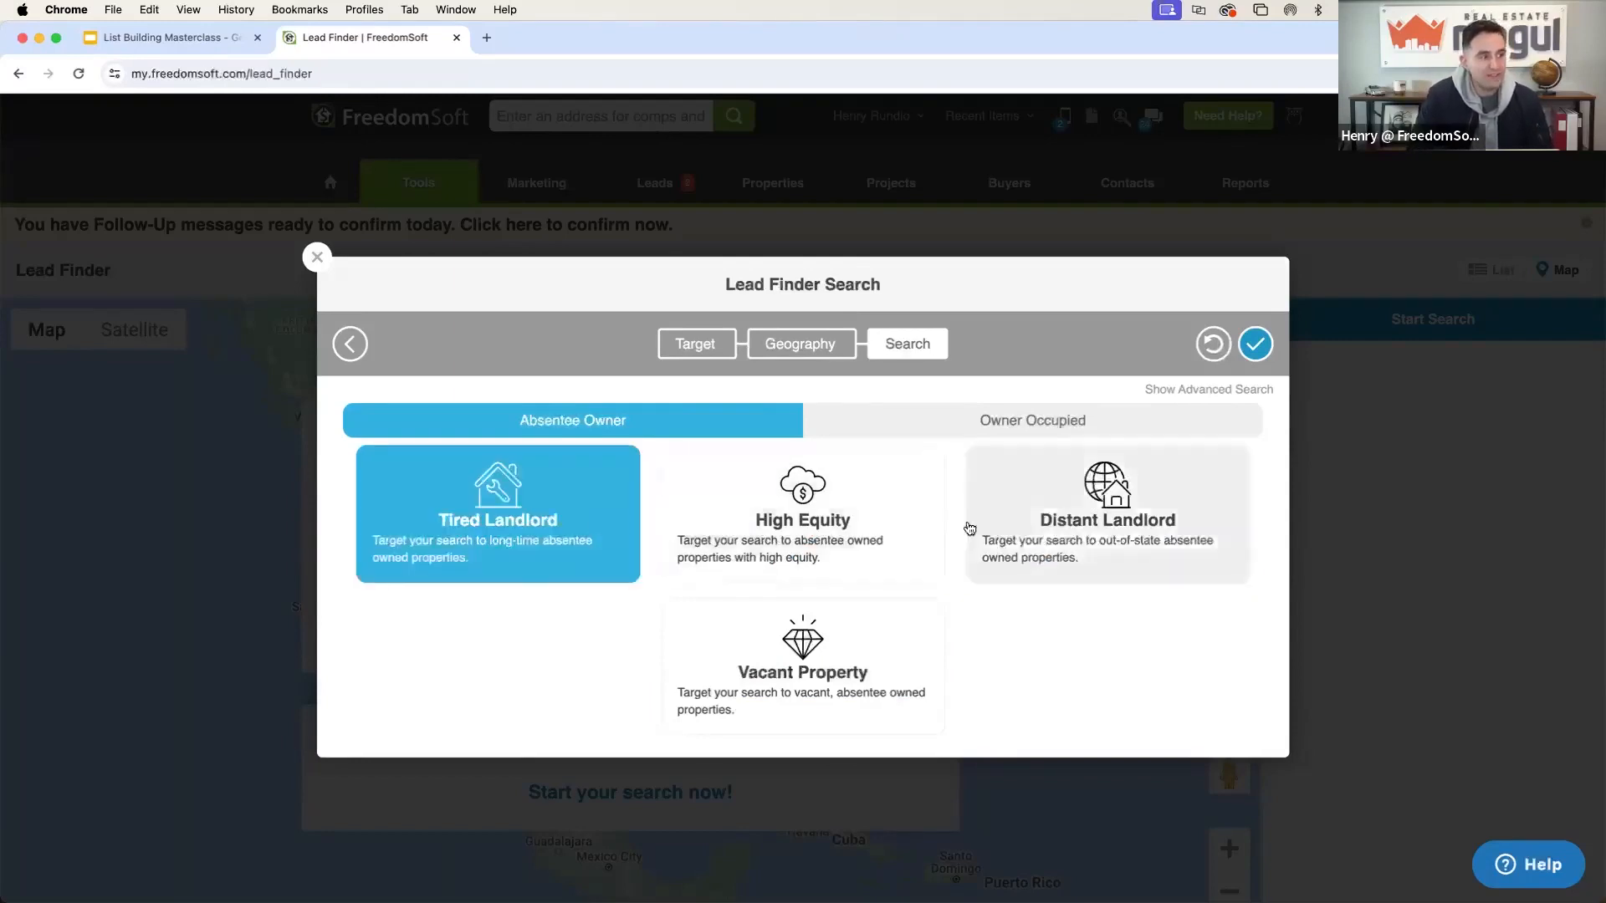
left_click(969, 528)
left_click(616, 536)
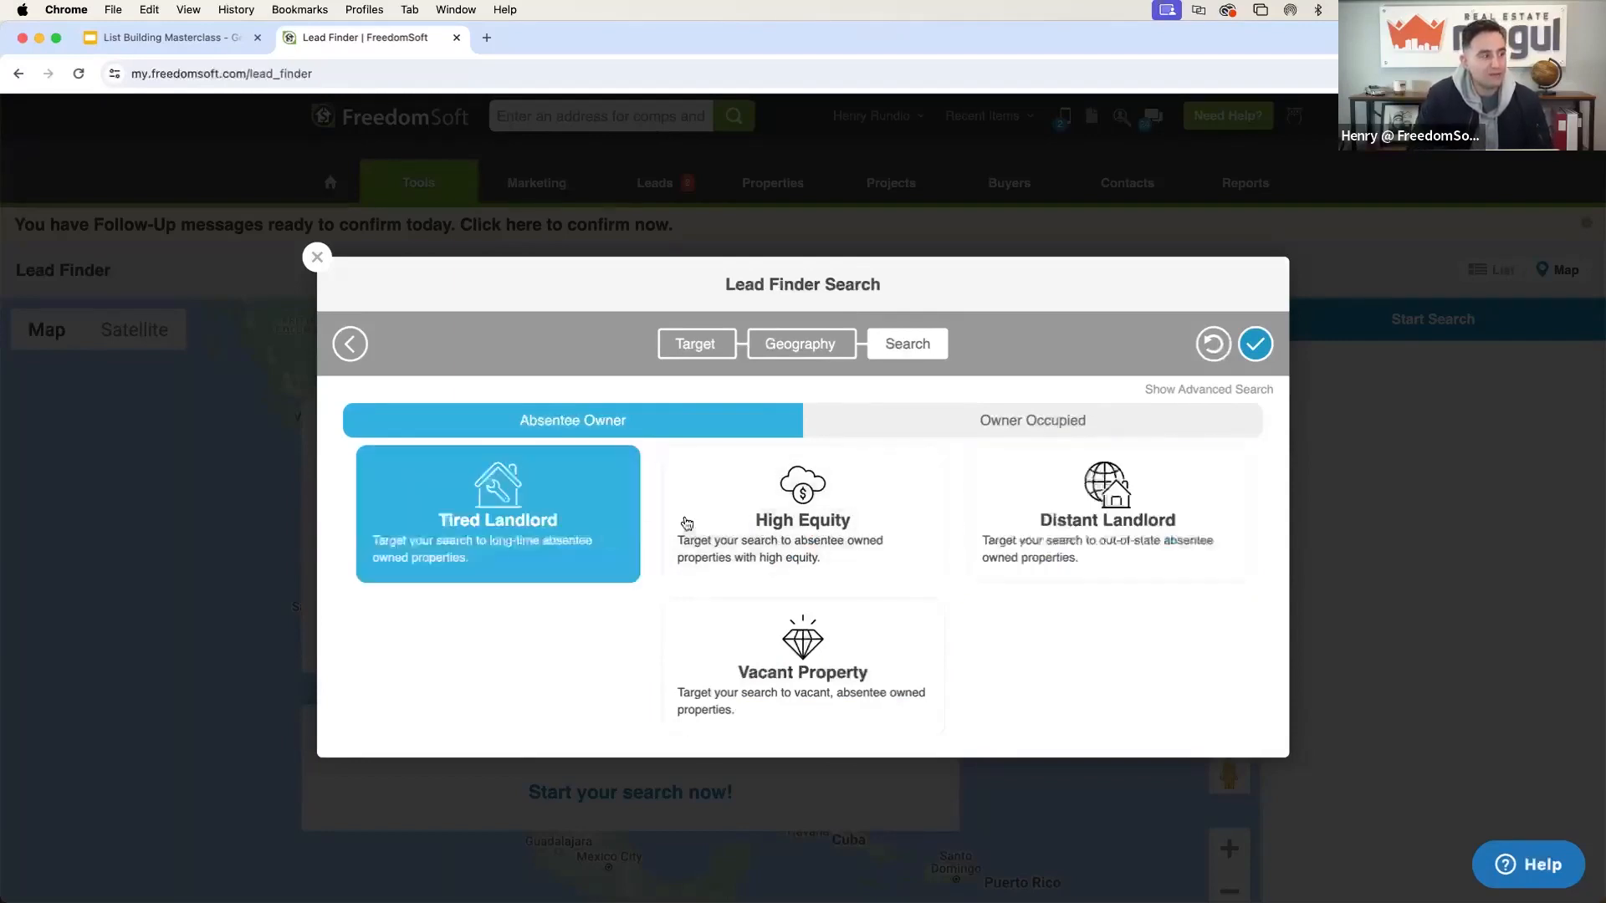
left_click(1062, 514)
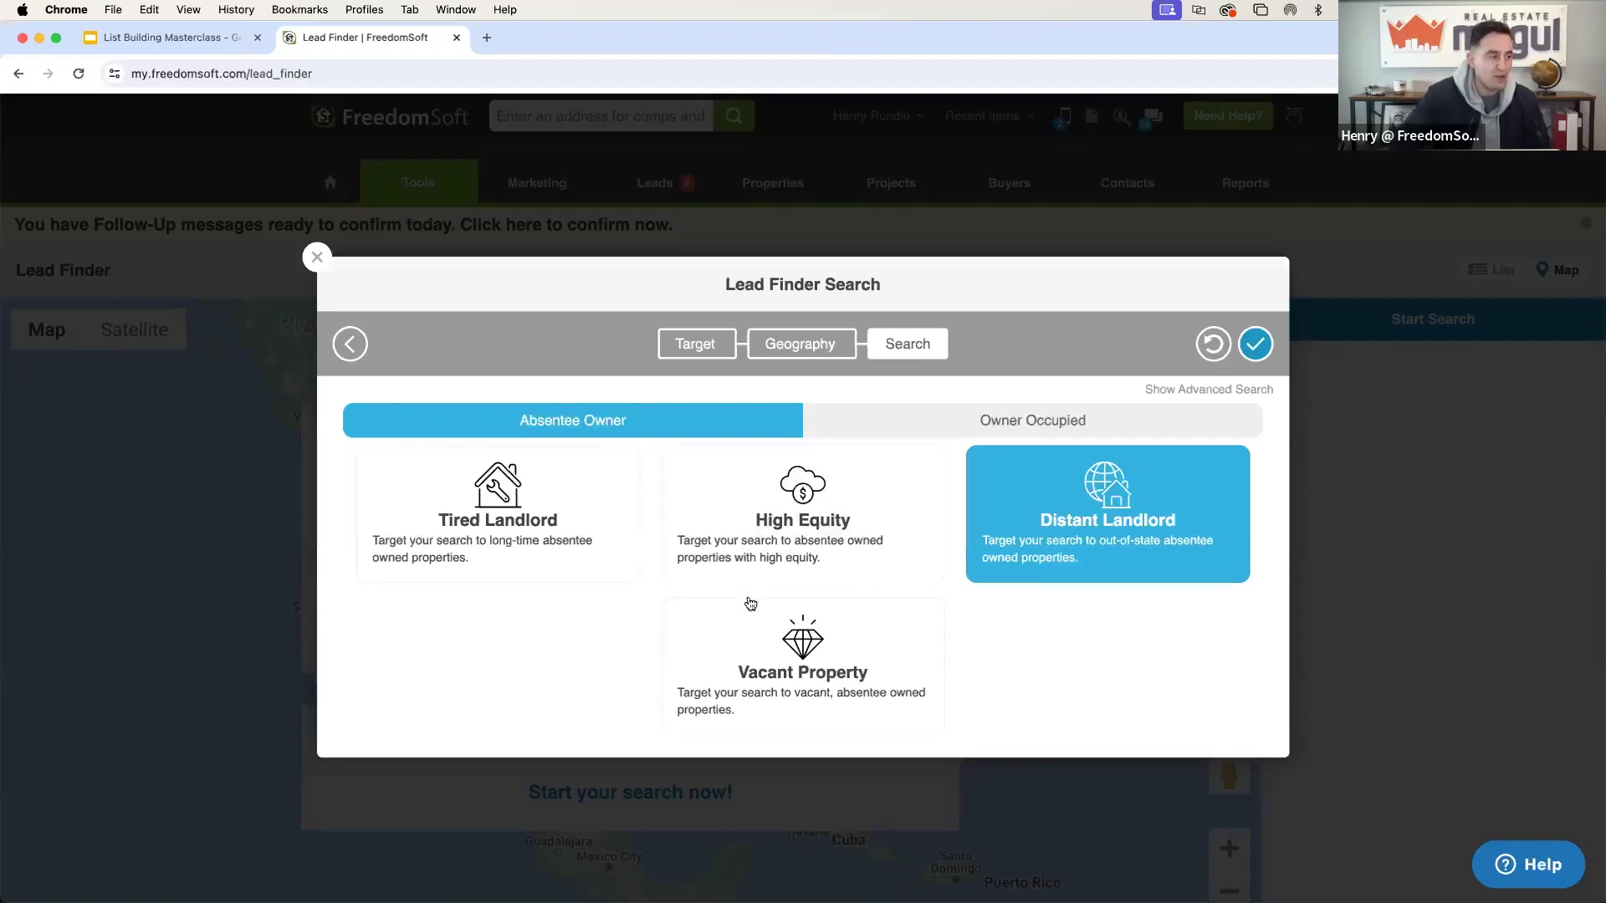
left_click(752, 649)
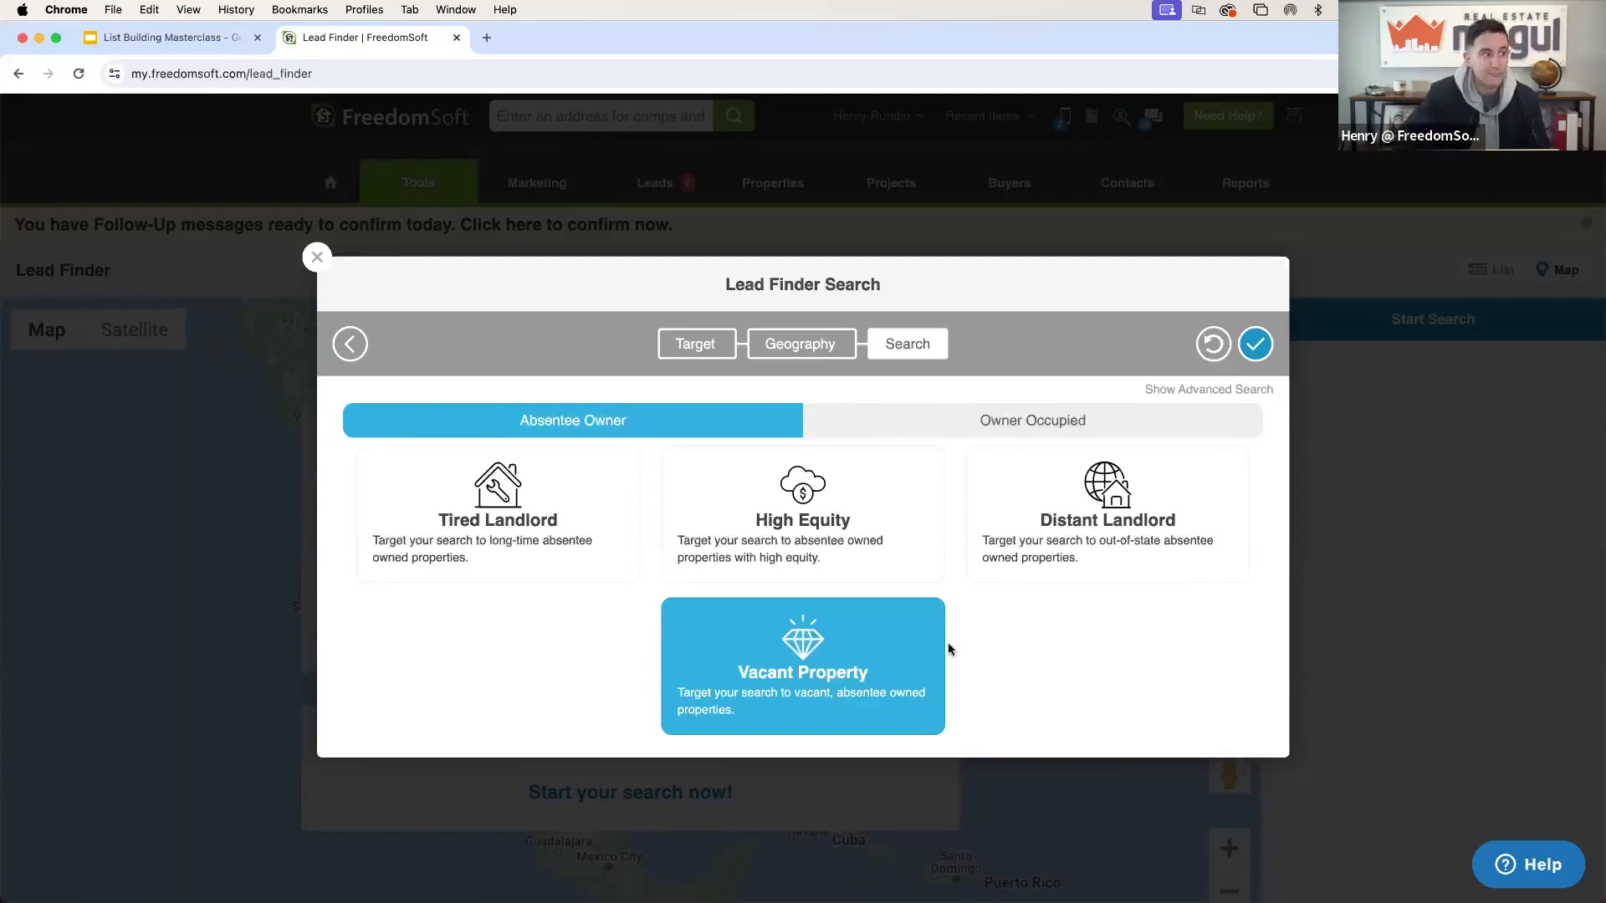
Check the Owner Occupied presets, switch back to Absentee Owner and run the Vacant Property search.
left_click(1036, 424)
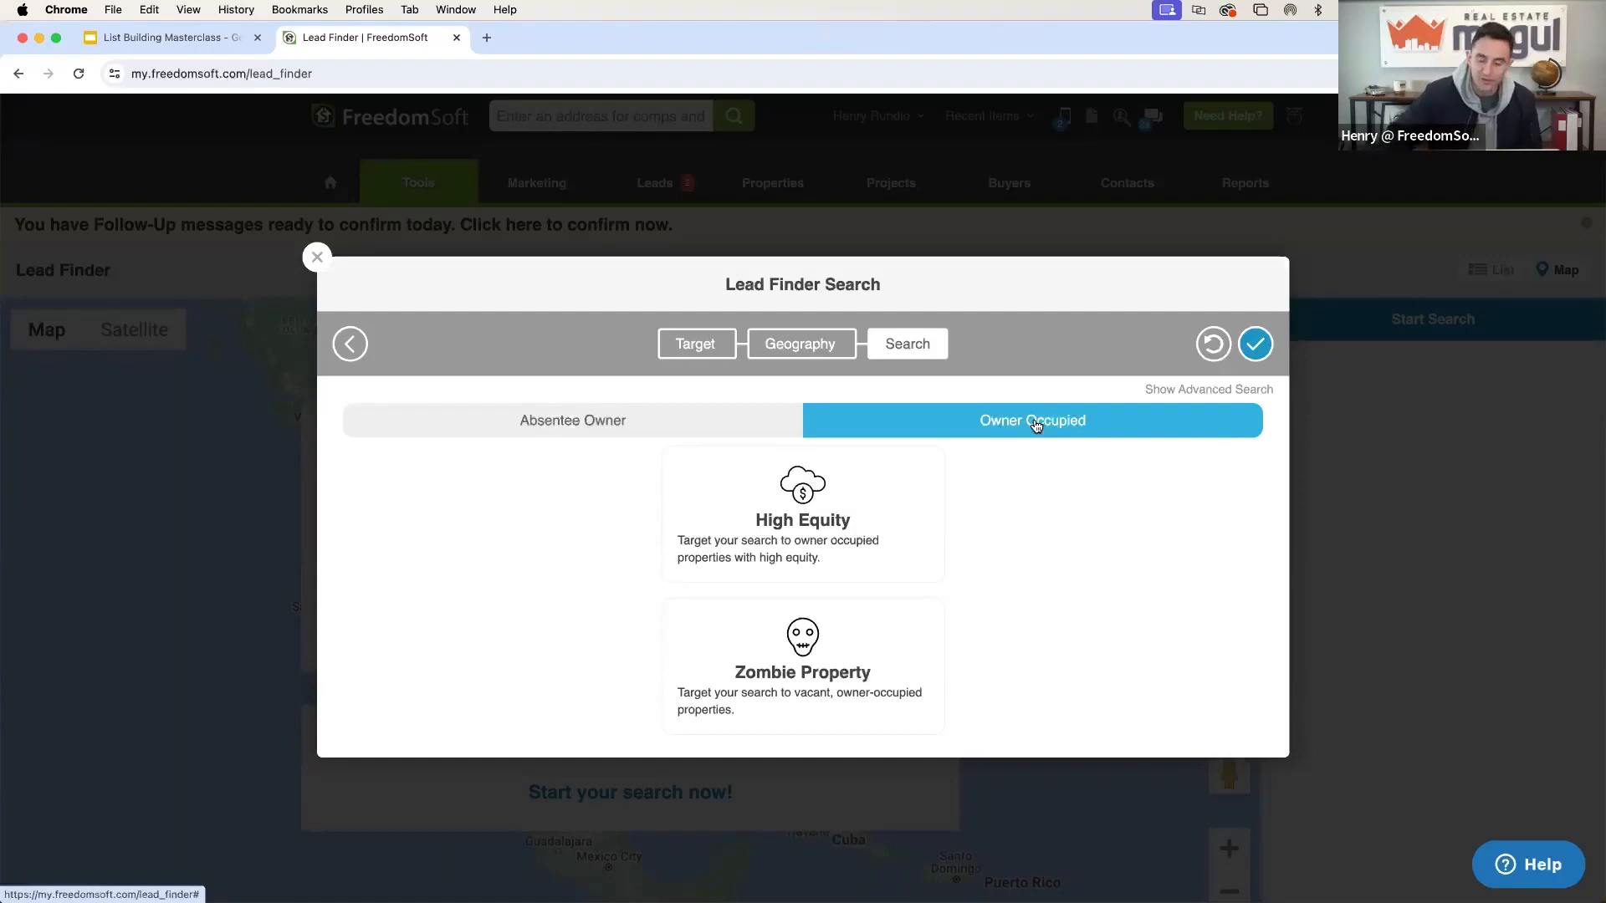
left_click(774, 425)
left_click(862, 426)
left_click(754, 431)
left_click(892, 426)
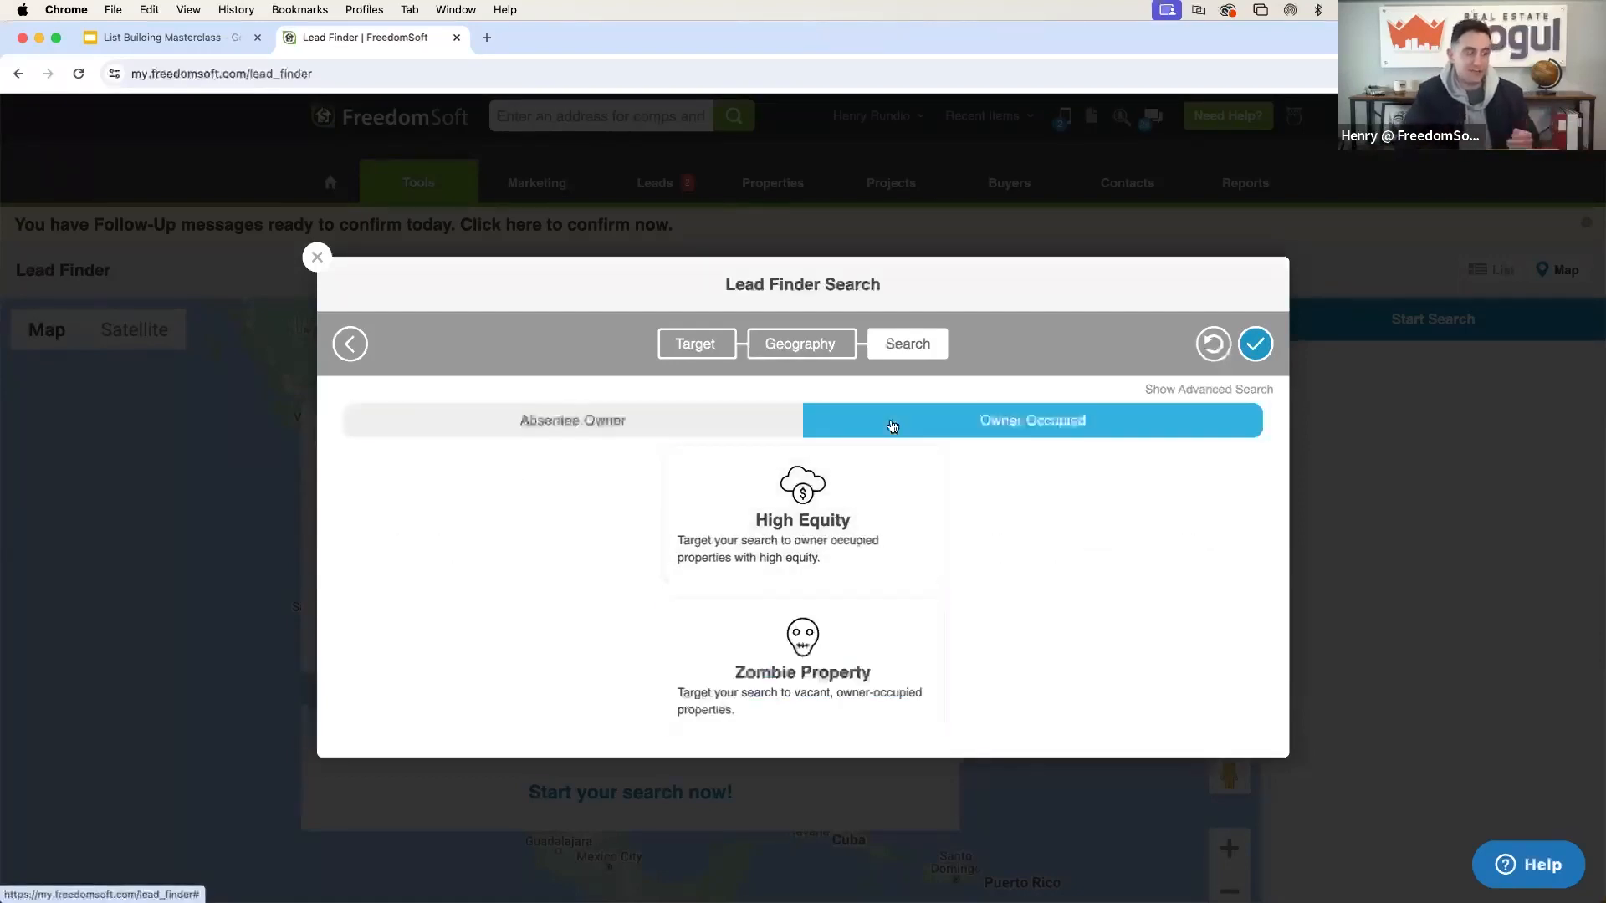
left_click(739, 426)
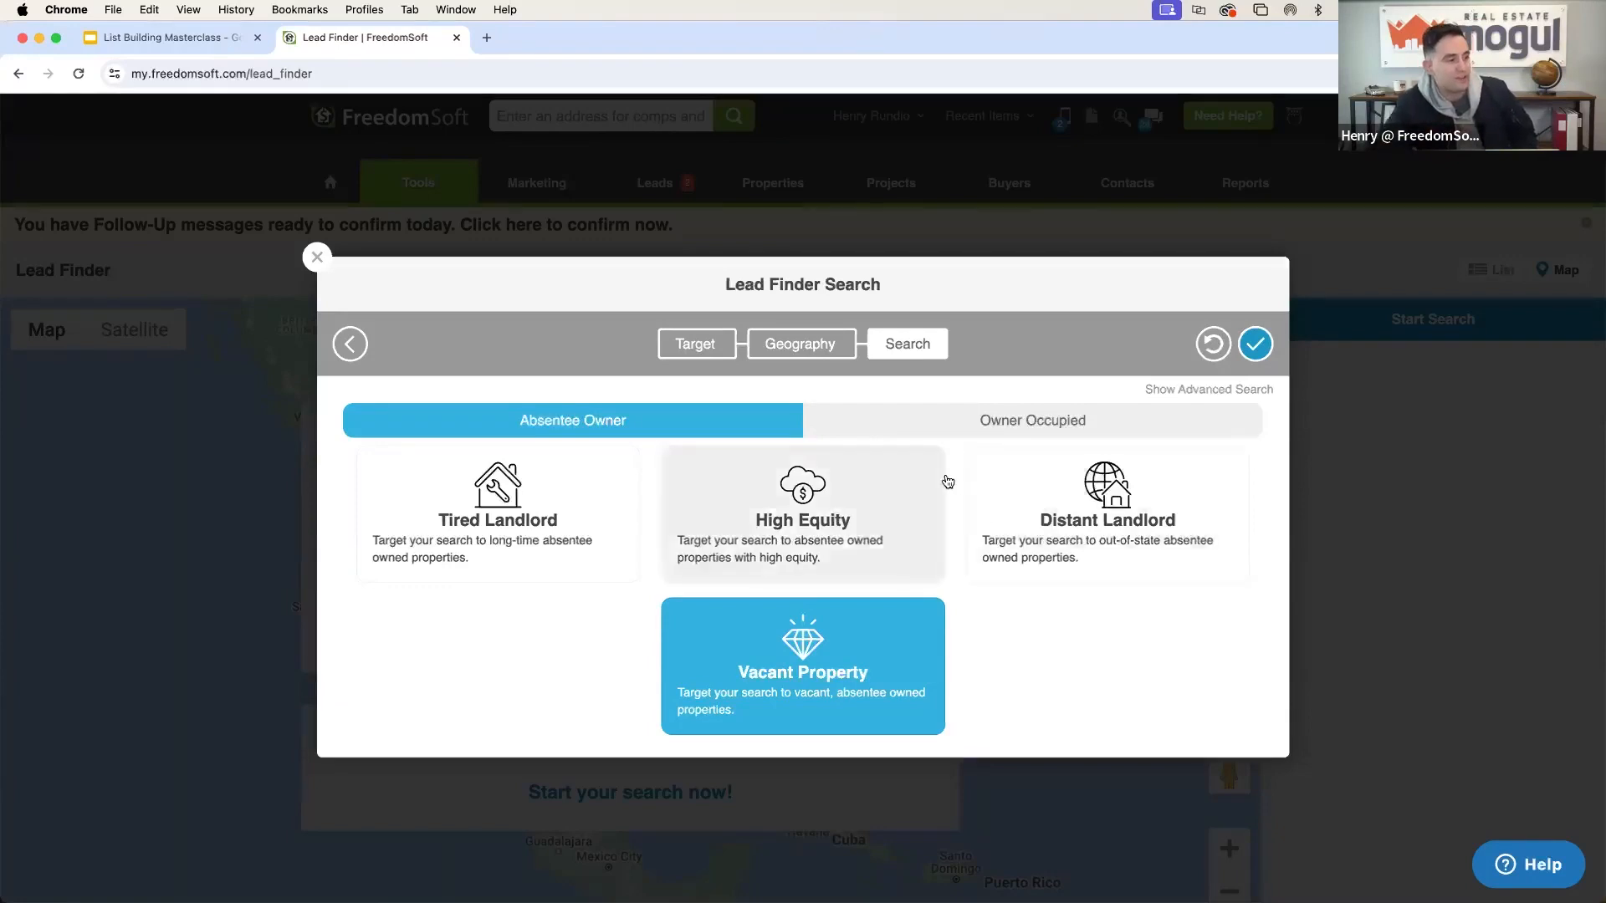
left_click(1257, 346)
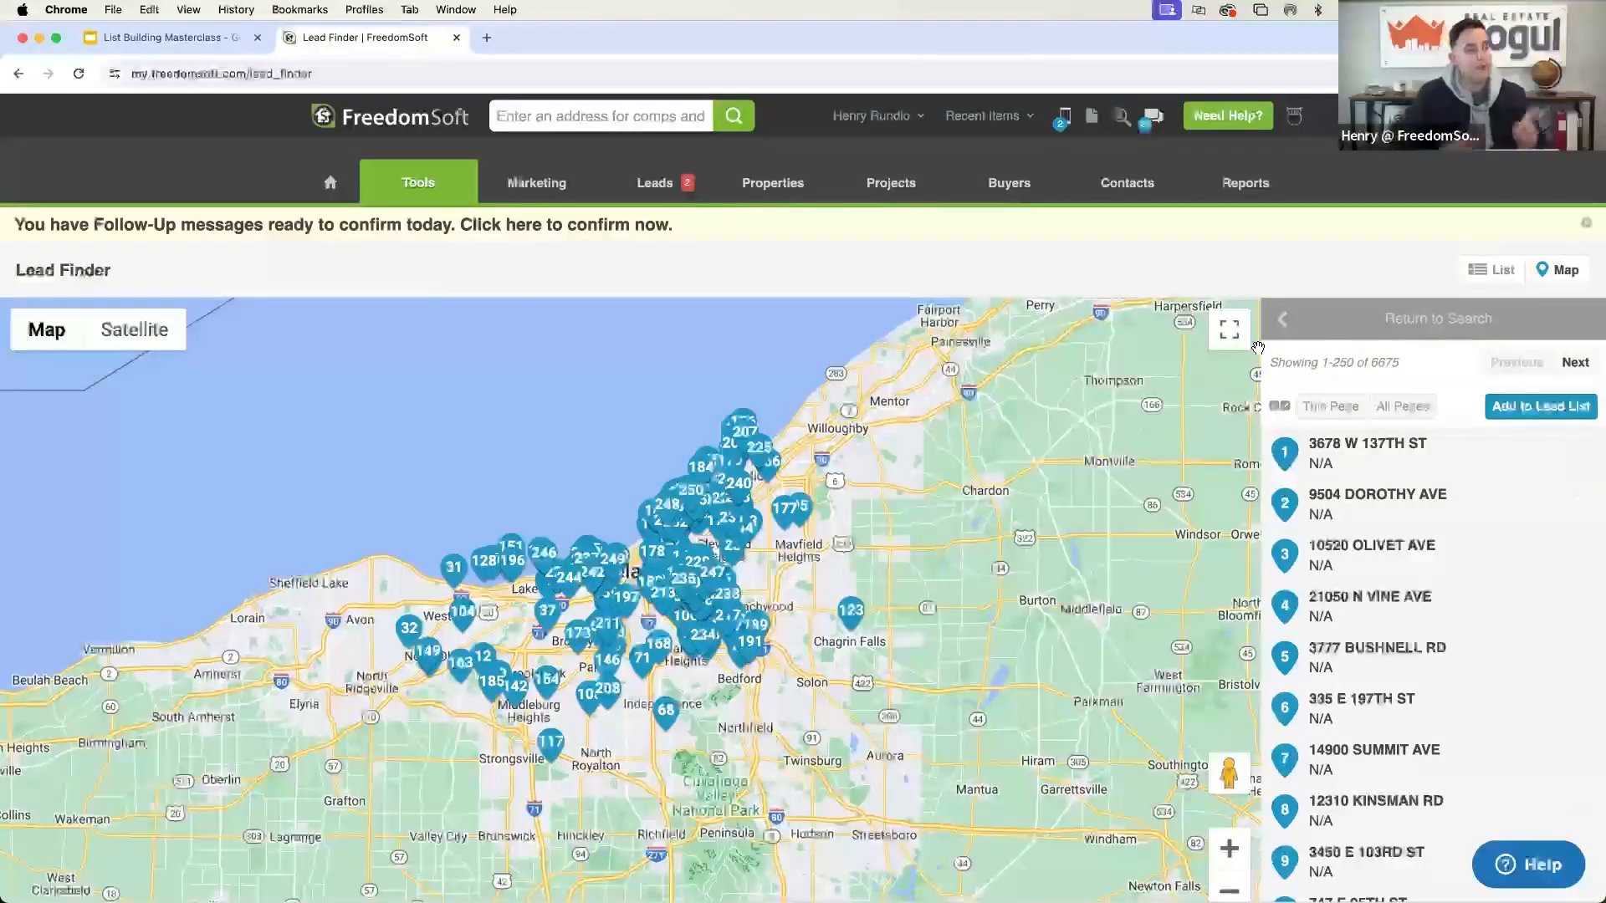
Return to the search setup, check the Ohio and Cuyahoga geography settings, and rerun the Vacant Property search.
left_click(1305, 333)
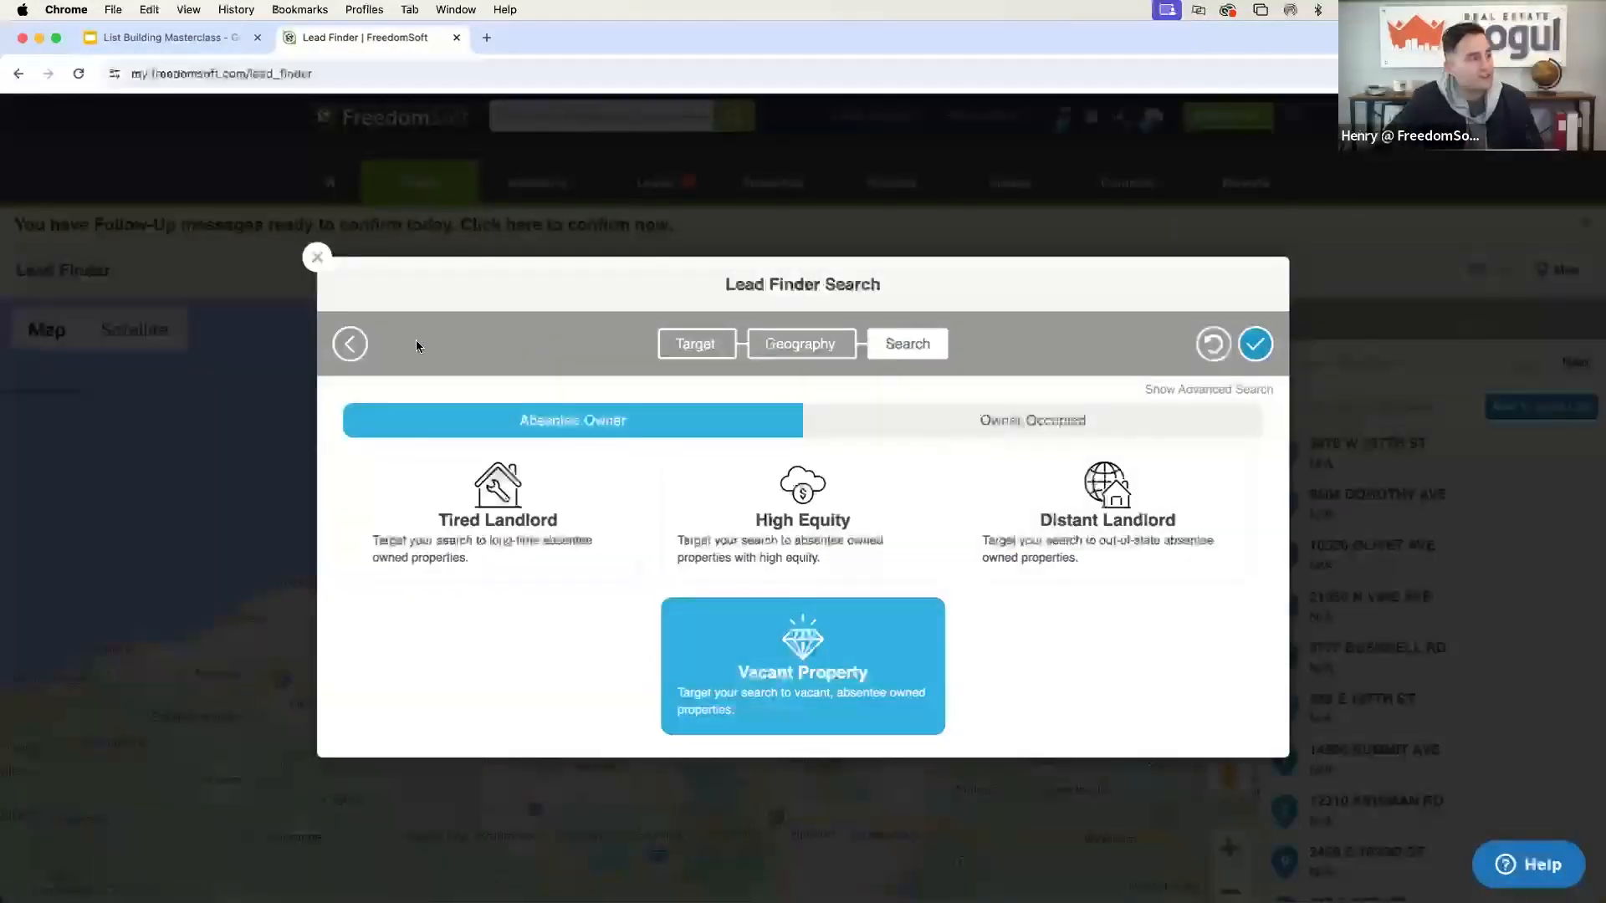
left_click(350, 346)
left_click(657, 551)
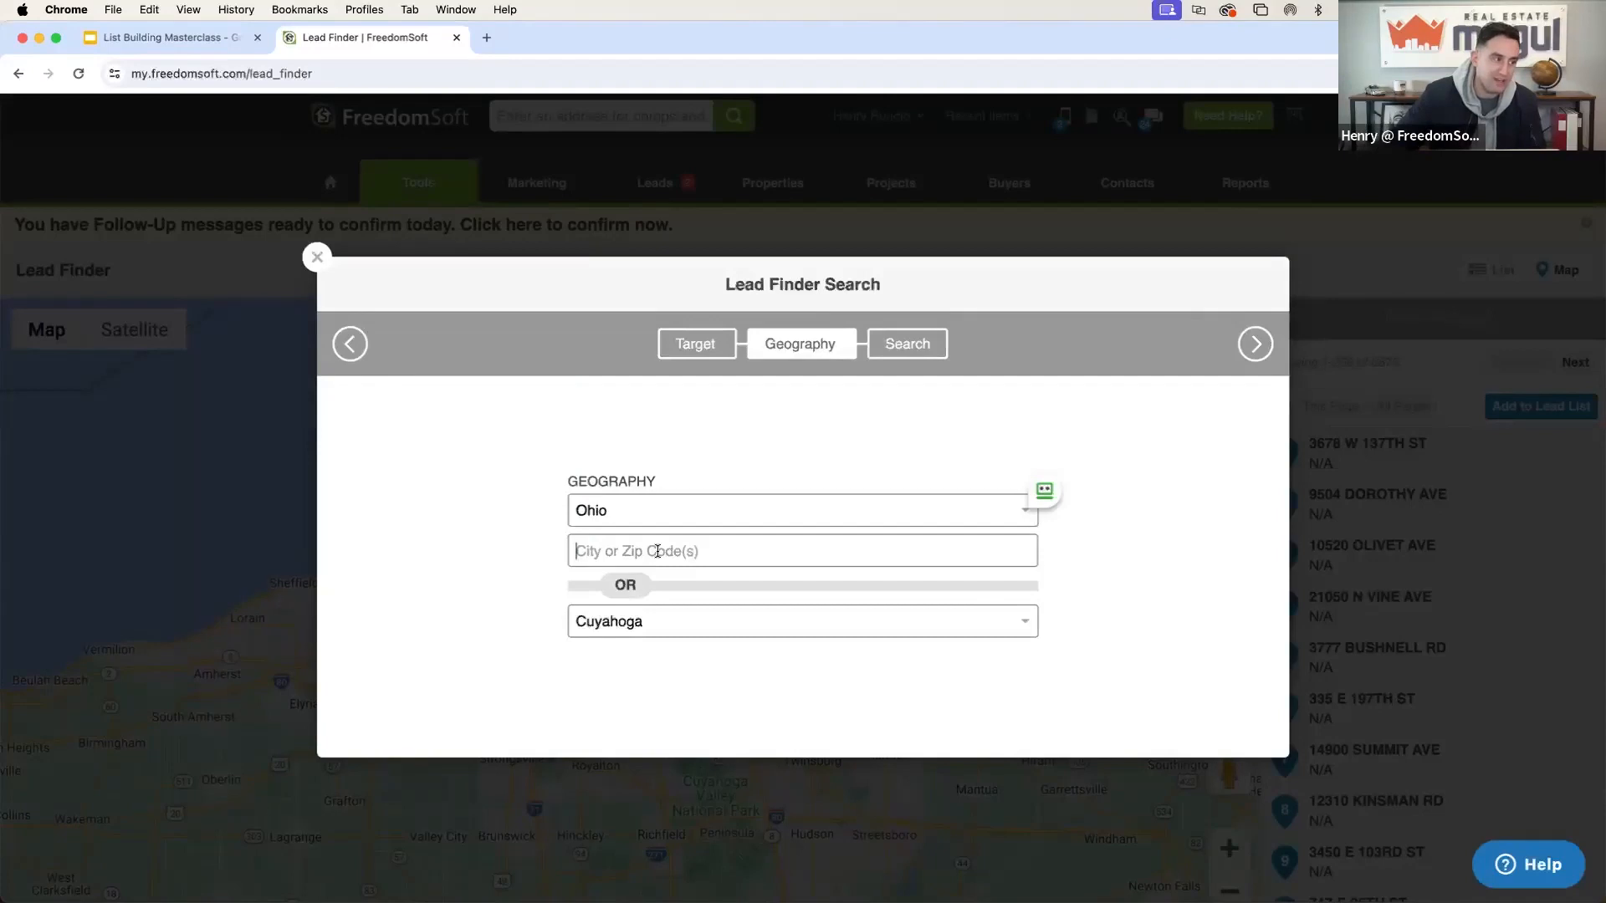
left_click(1254, 344)
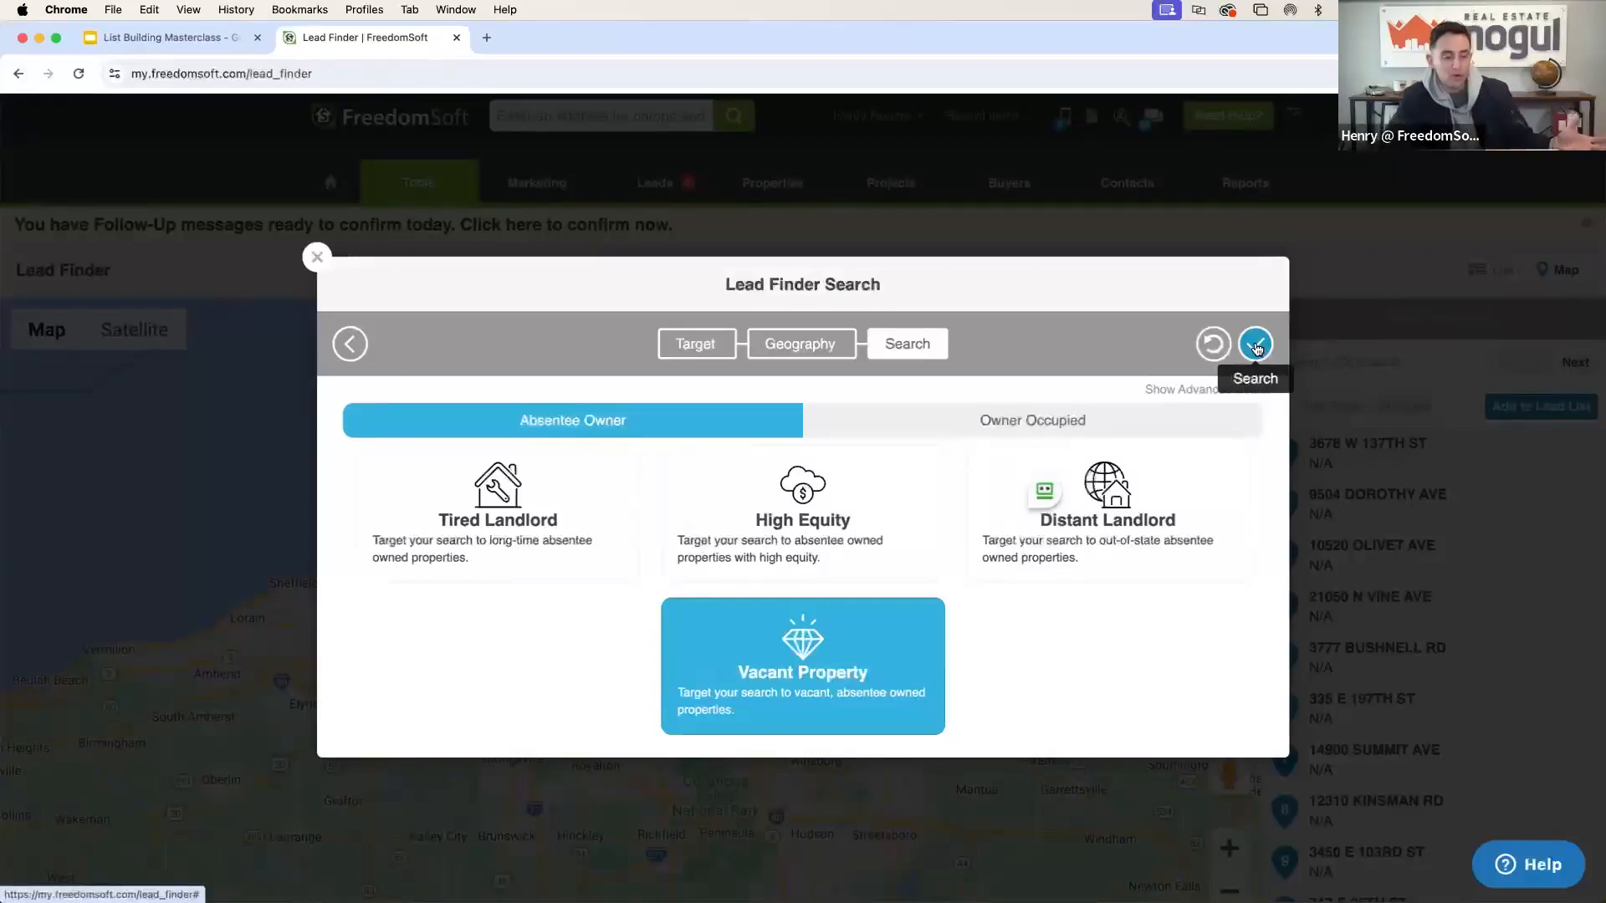
left_click(1256, 345)
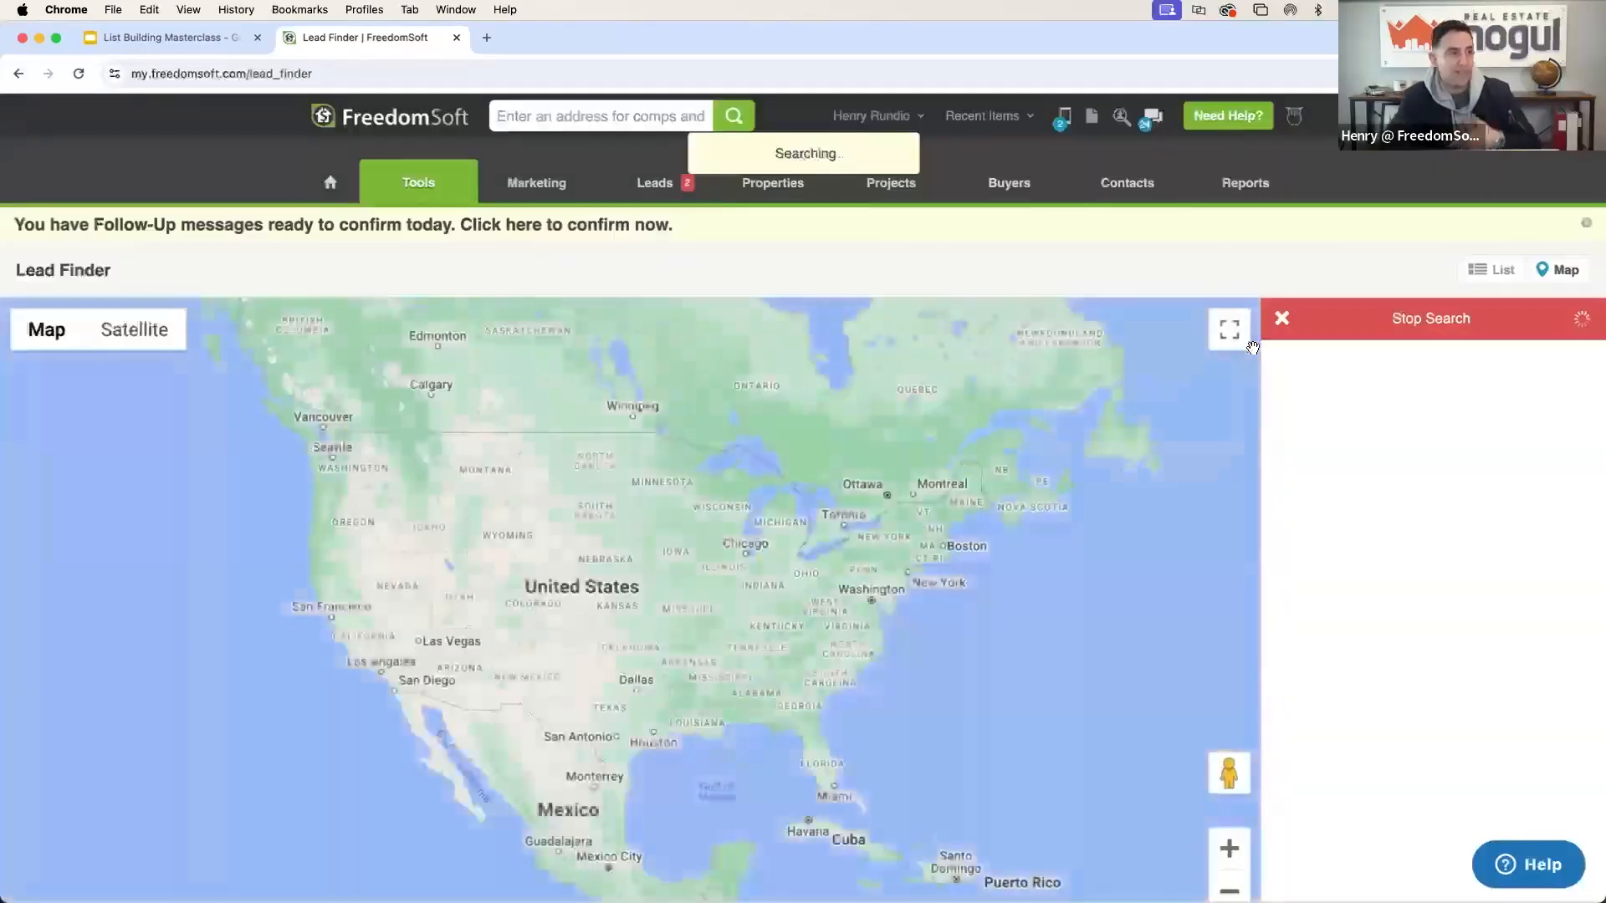
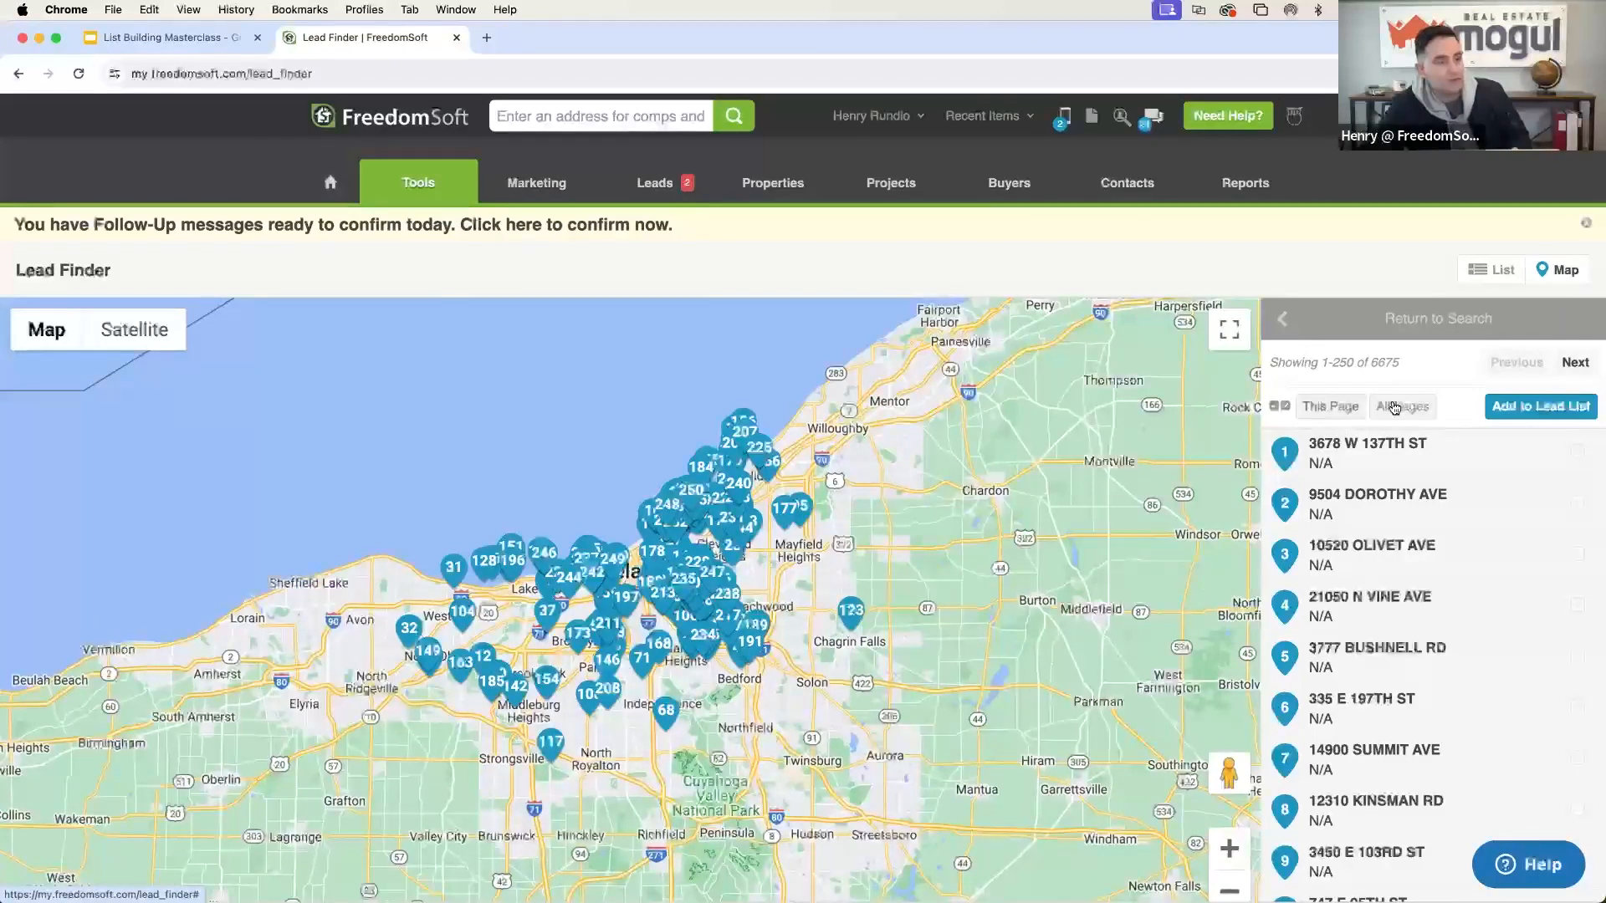
Select the results on all pages, clear that selection, and select only the records on the current page.
left_click(1404, 408)
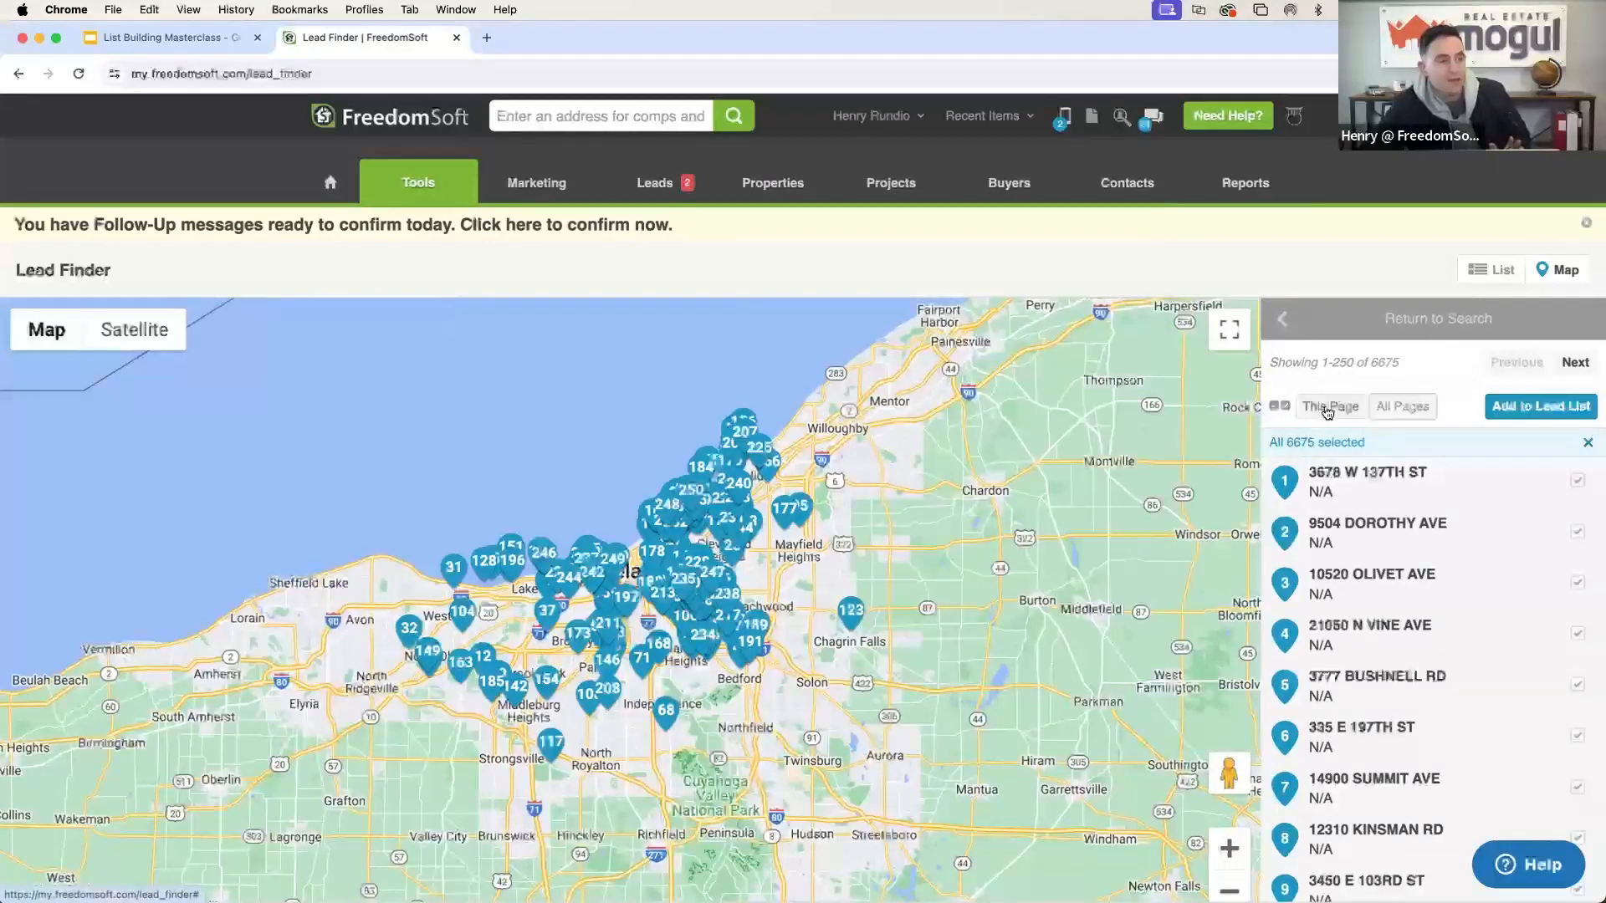
left_click(1328, 408)
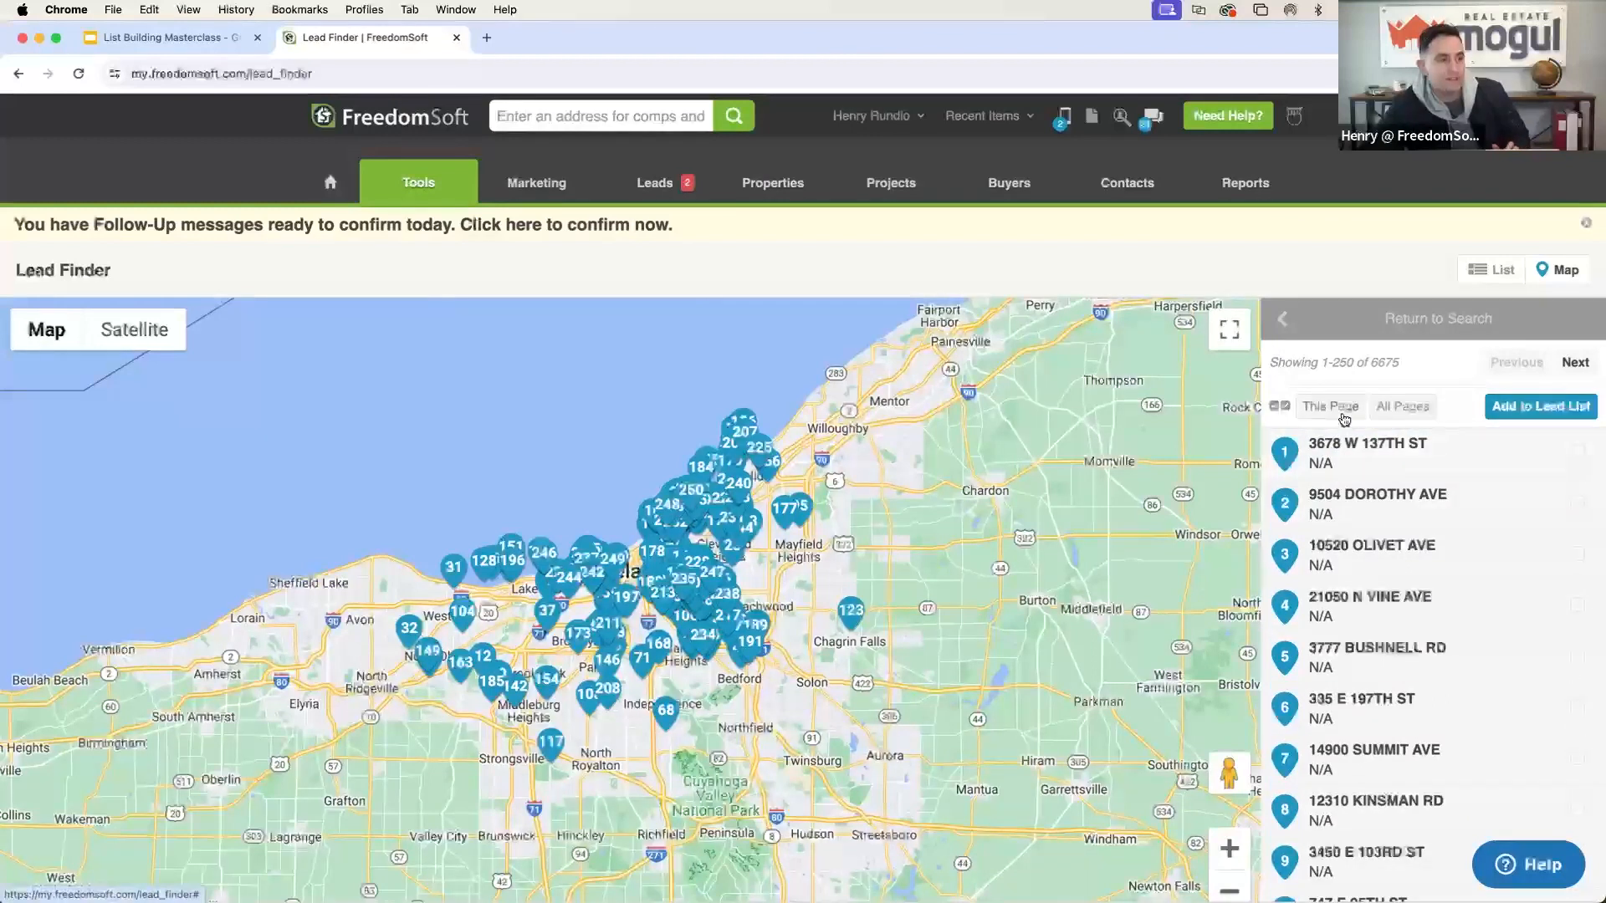
left_click(1330, 407)
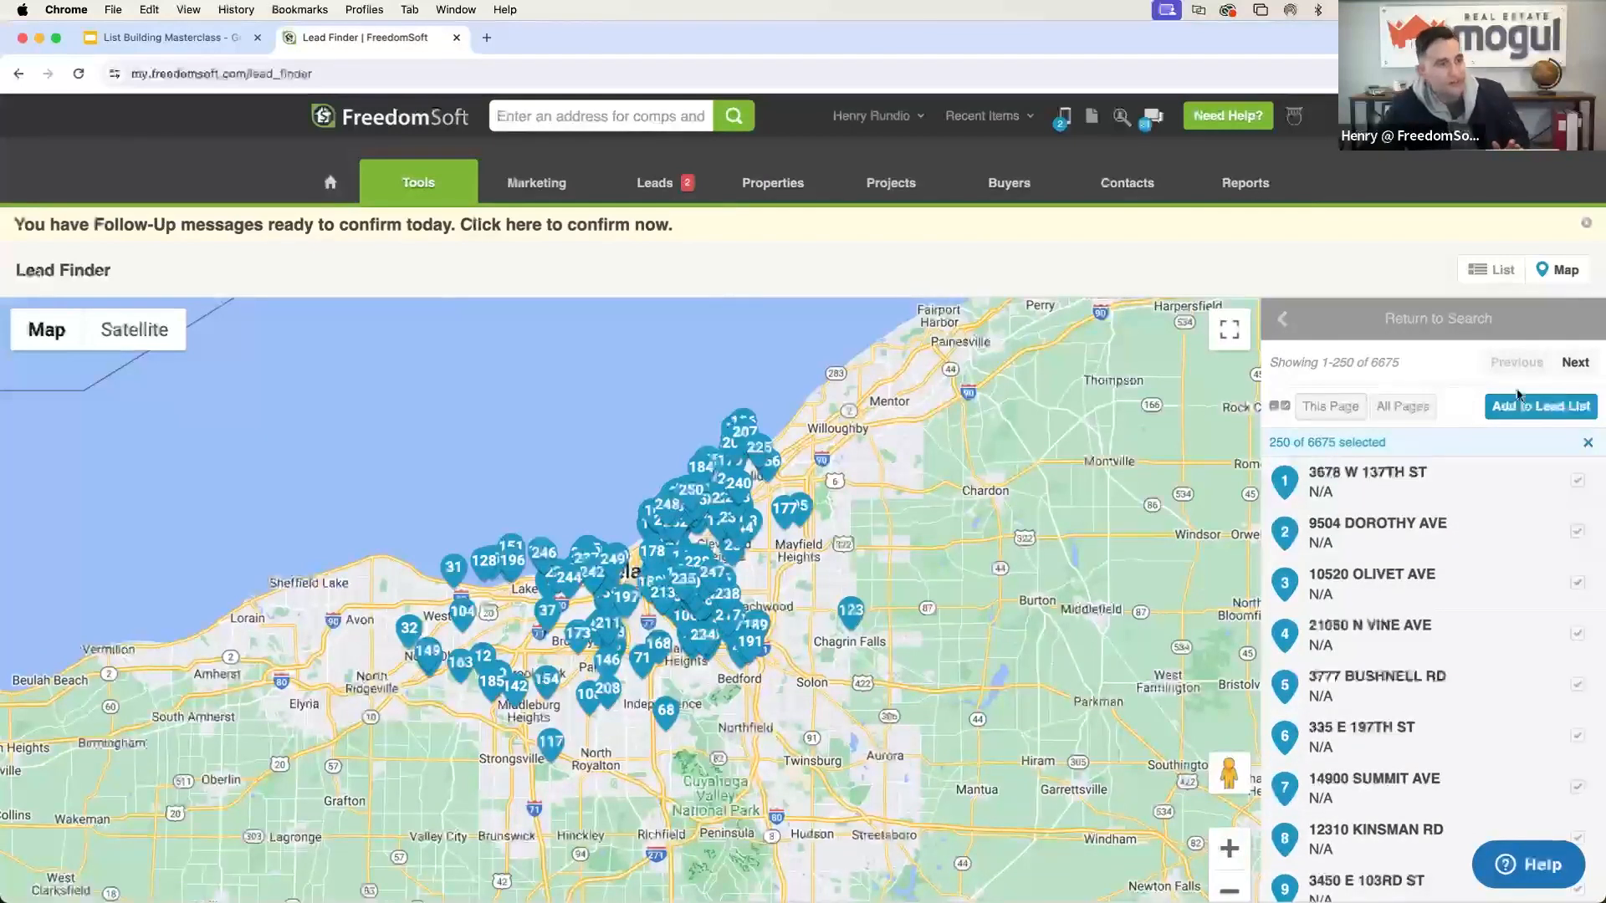
Add the selected records to a new seller list named "CL, OH Vacants 2024".
left_click(1522, 405)
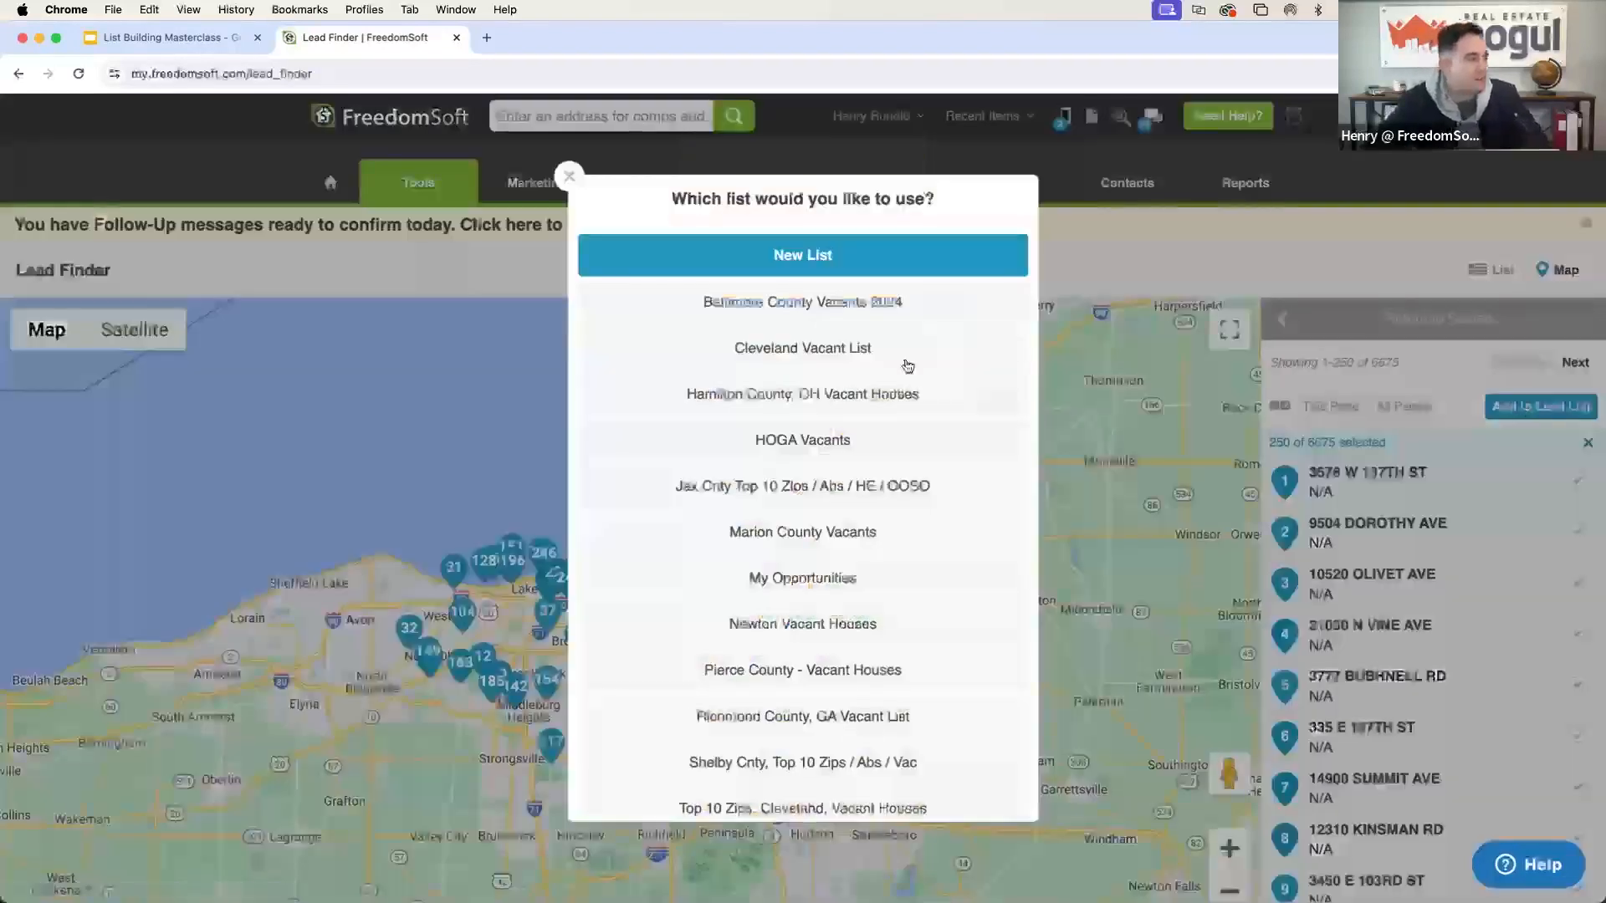
left_click(849, 259)
left_click(748, 467)
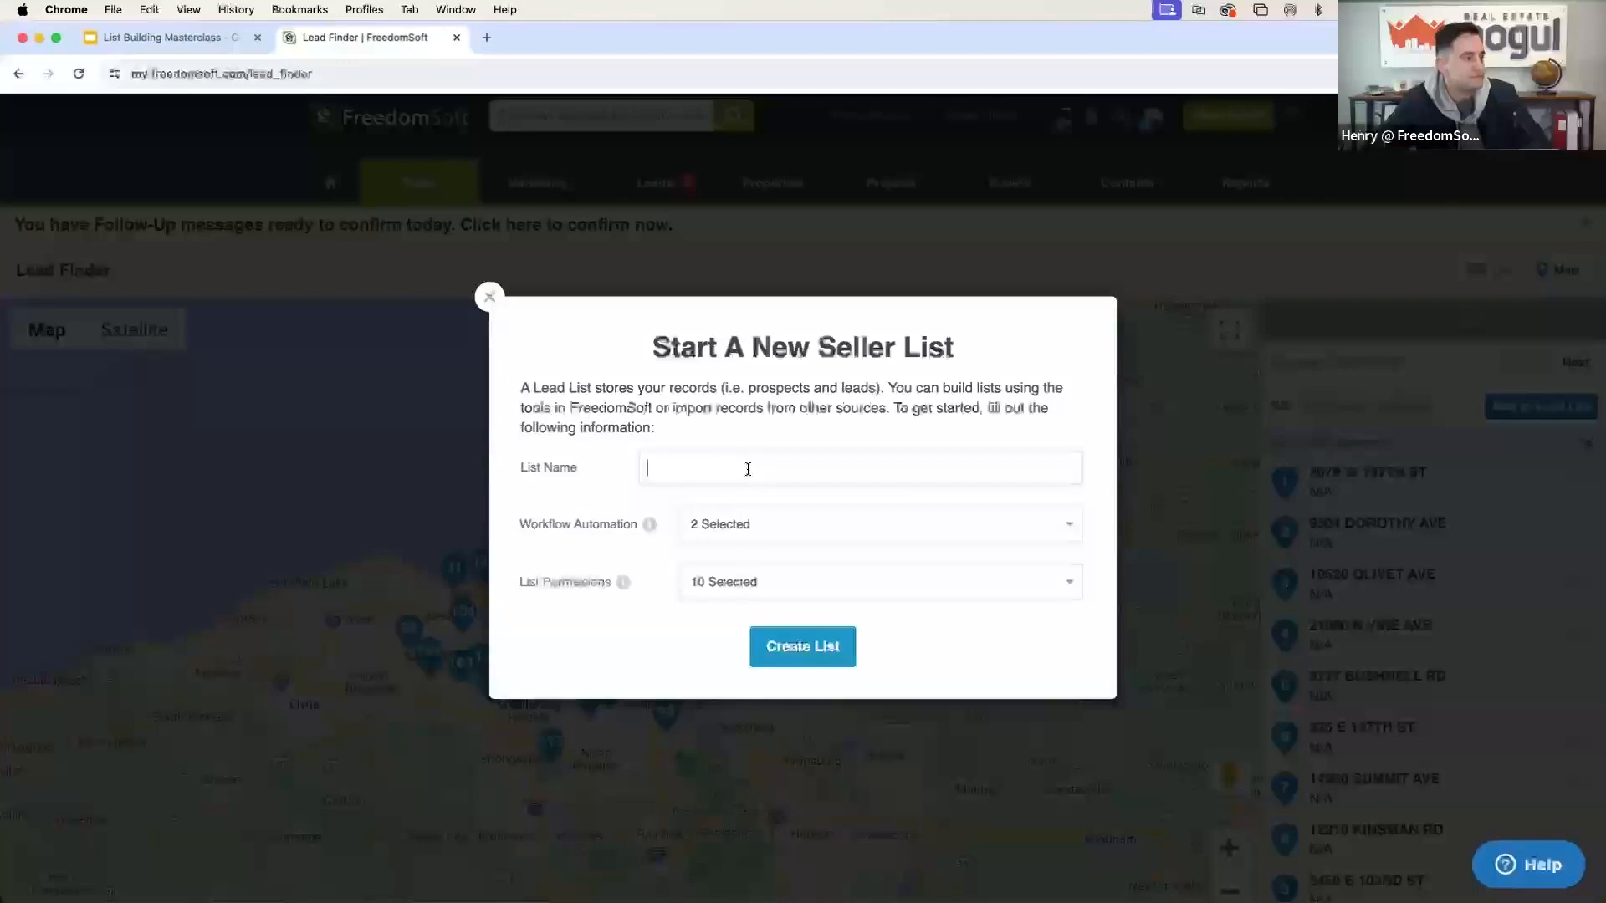
type("CL, OH Vacants 2023")
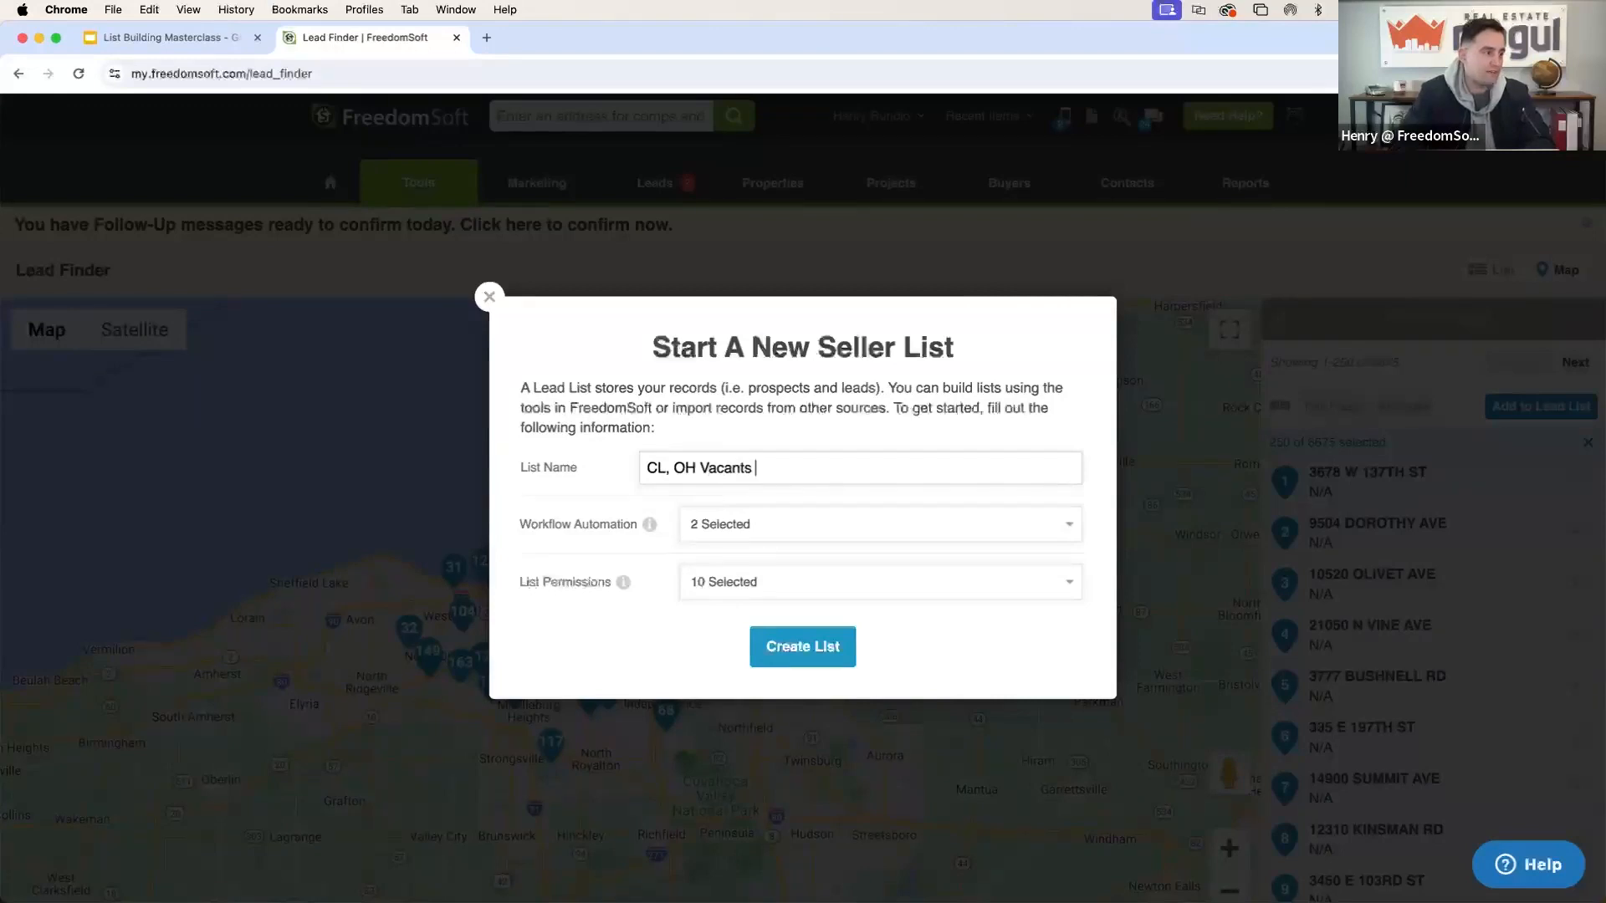
key("BackSpace")
type("4")
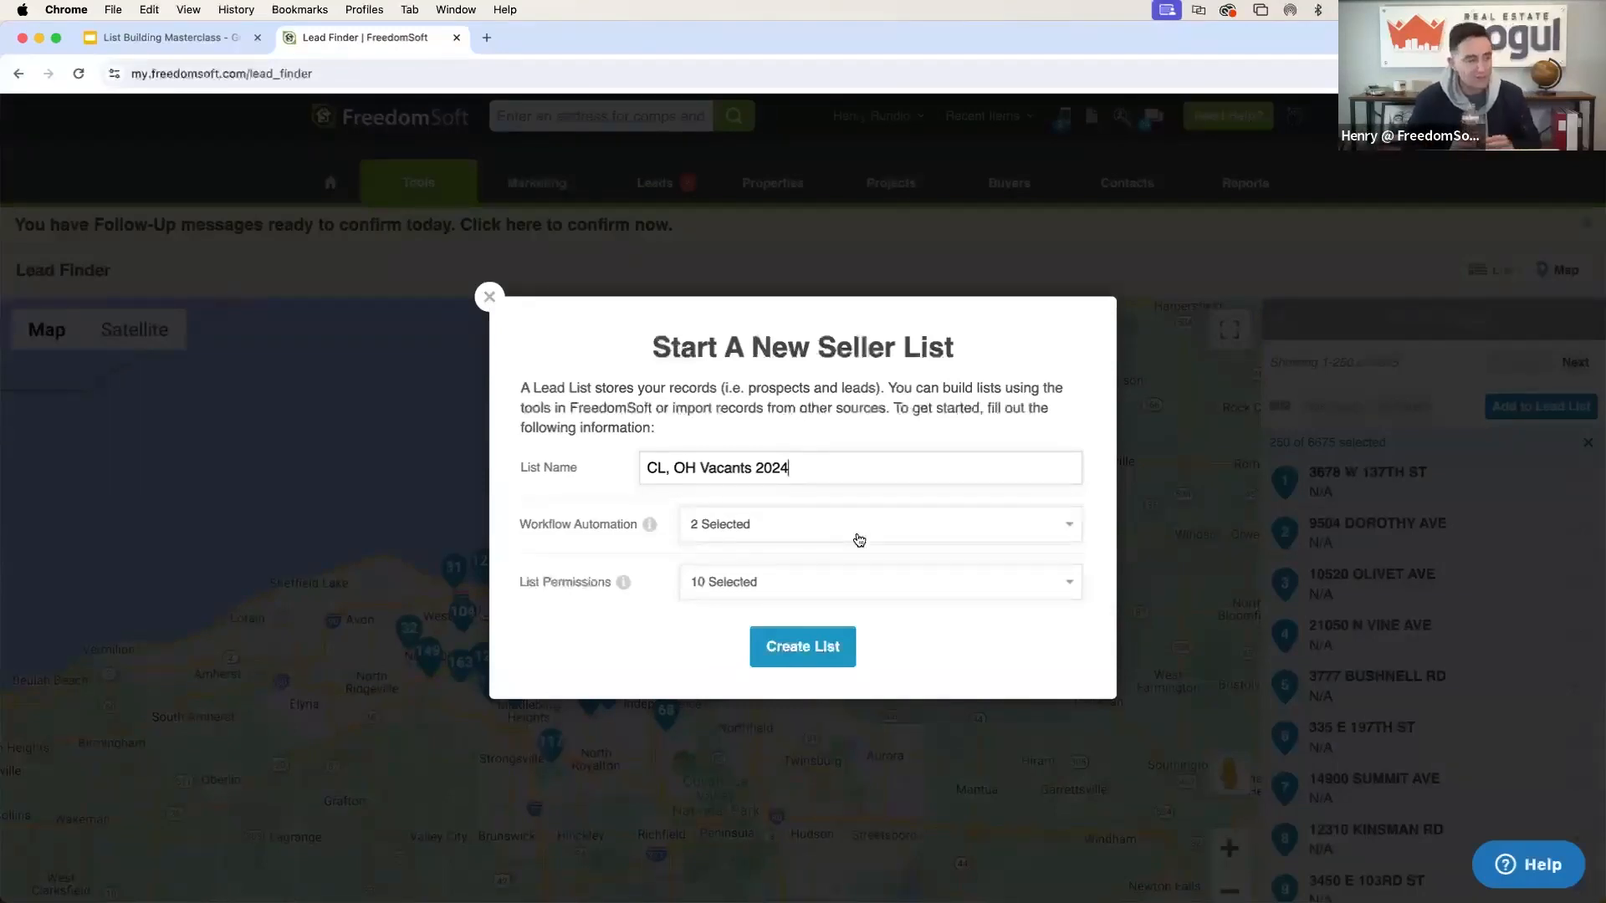
left_click(831, 662)
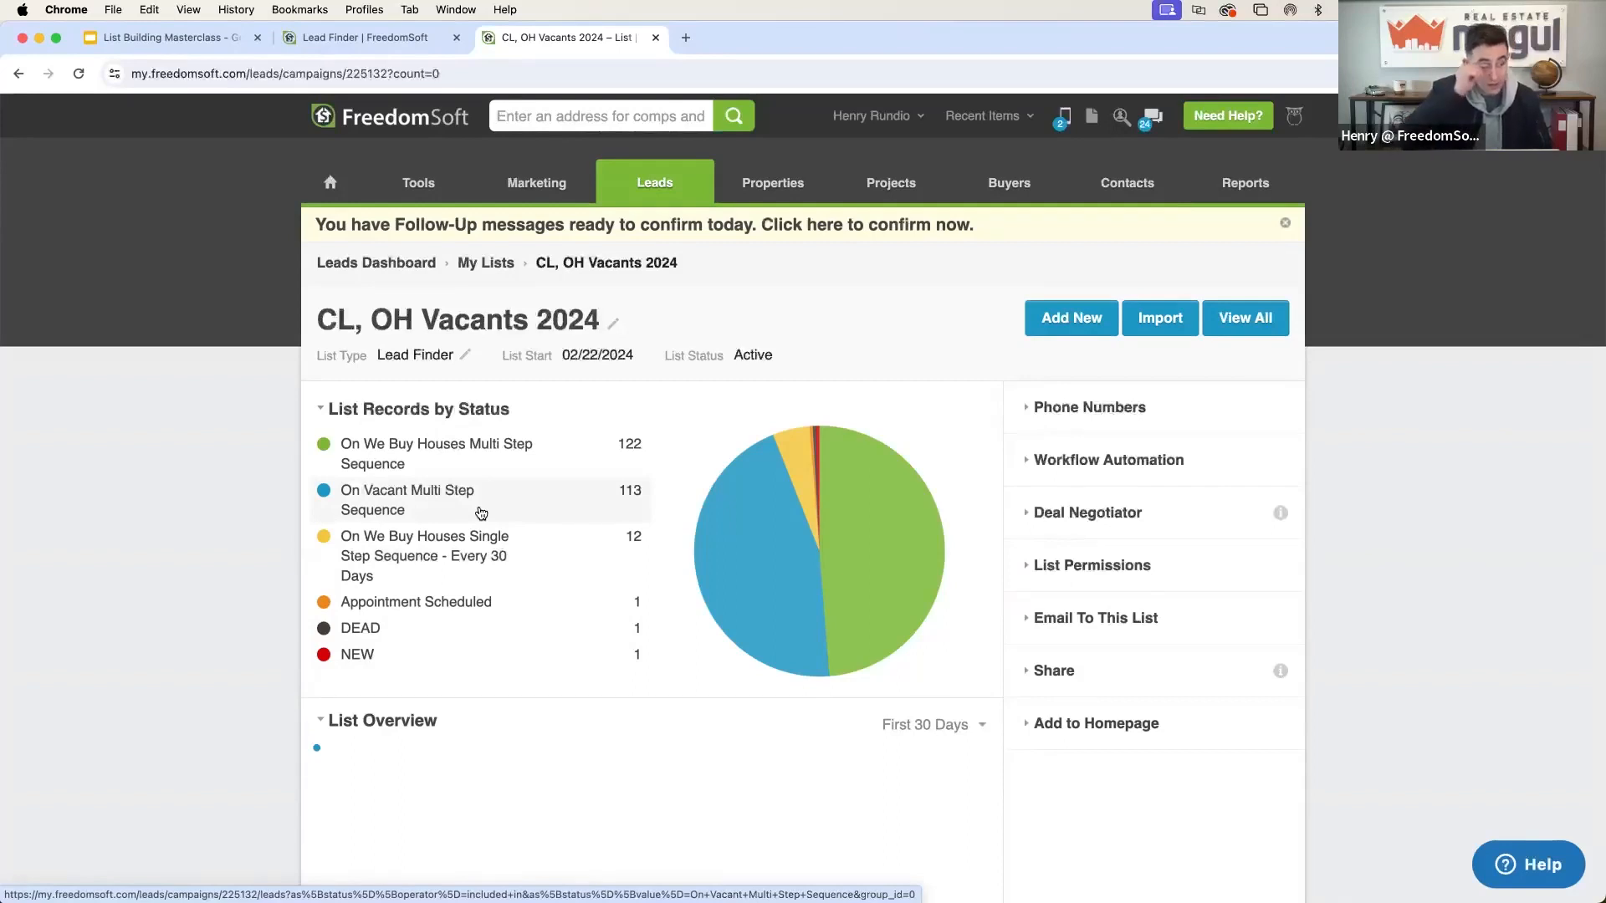
View the records with NEW status in the CL, OH Vacants 2024 list and return to the list overview.
left_click(434, 658)
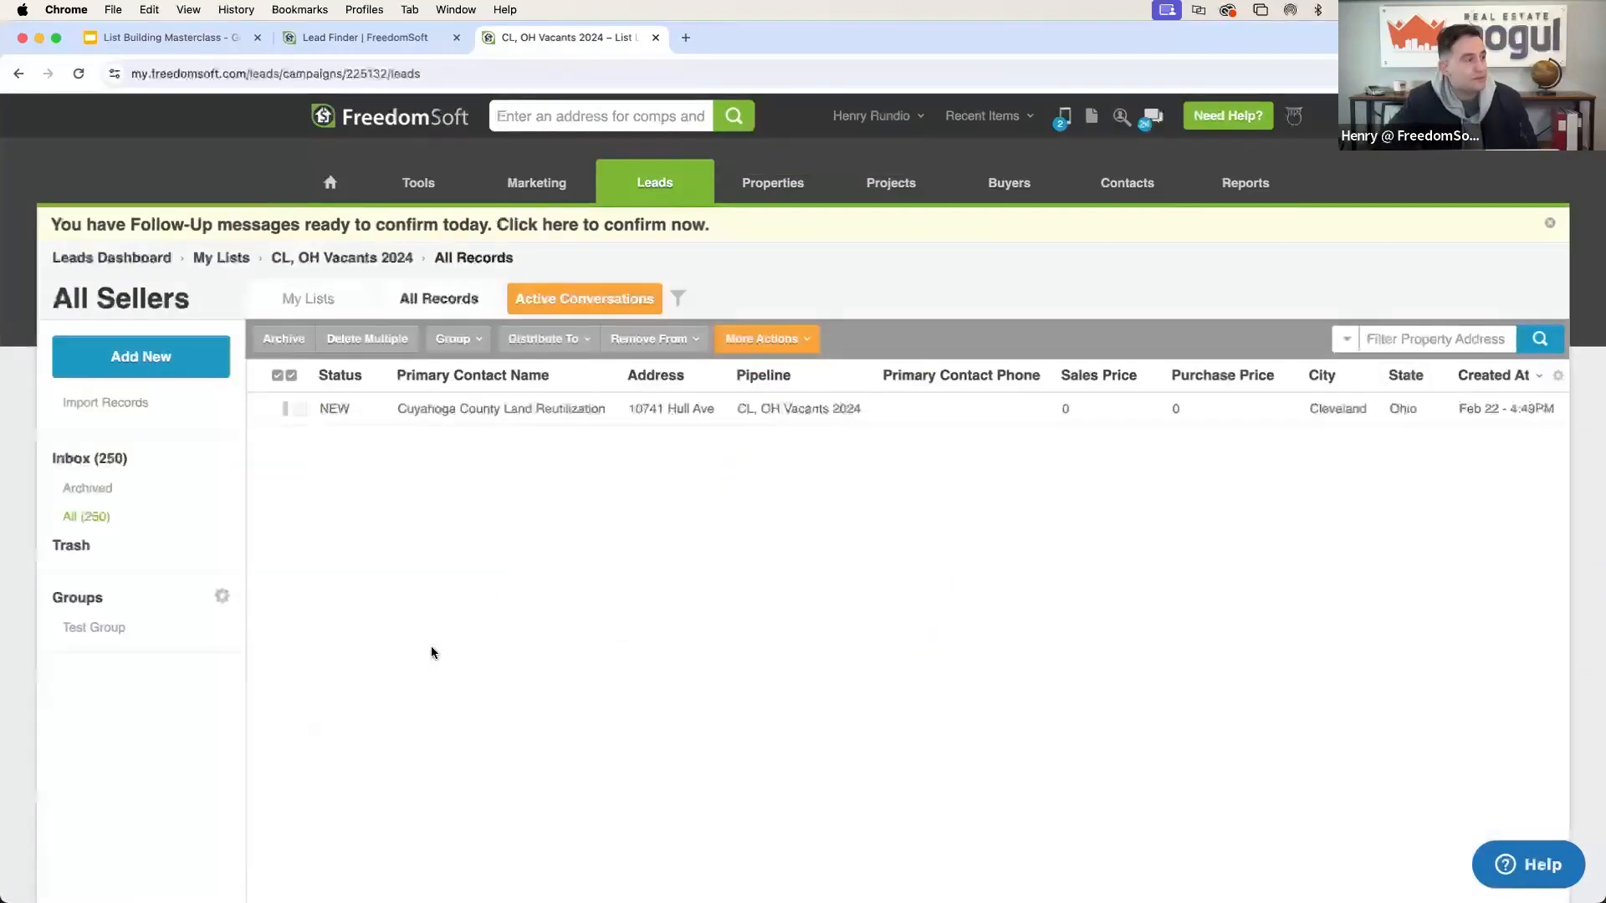
left_click(19, 74)
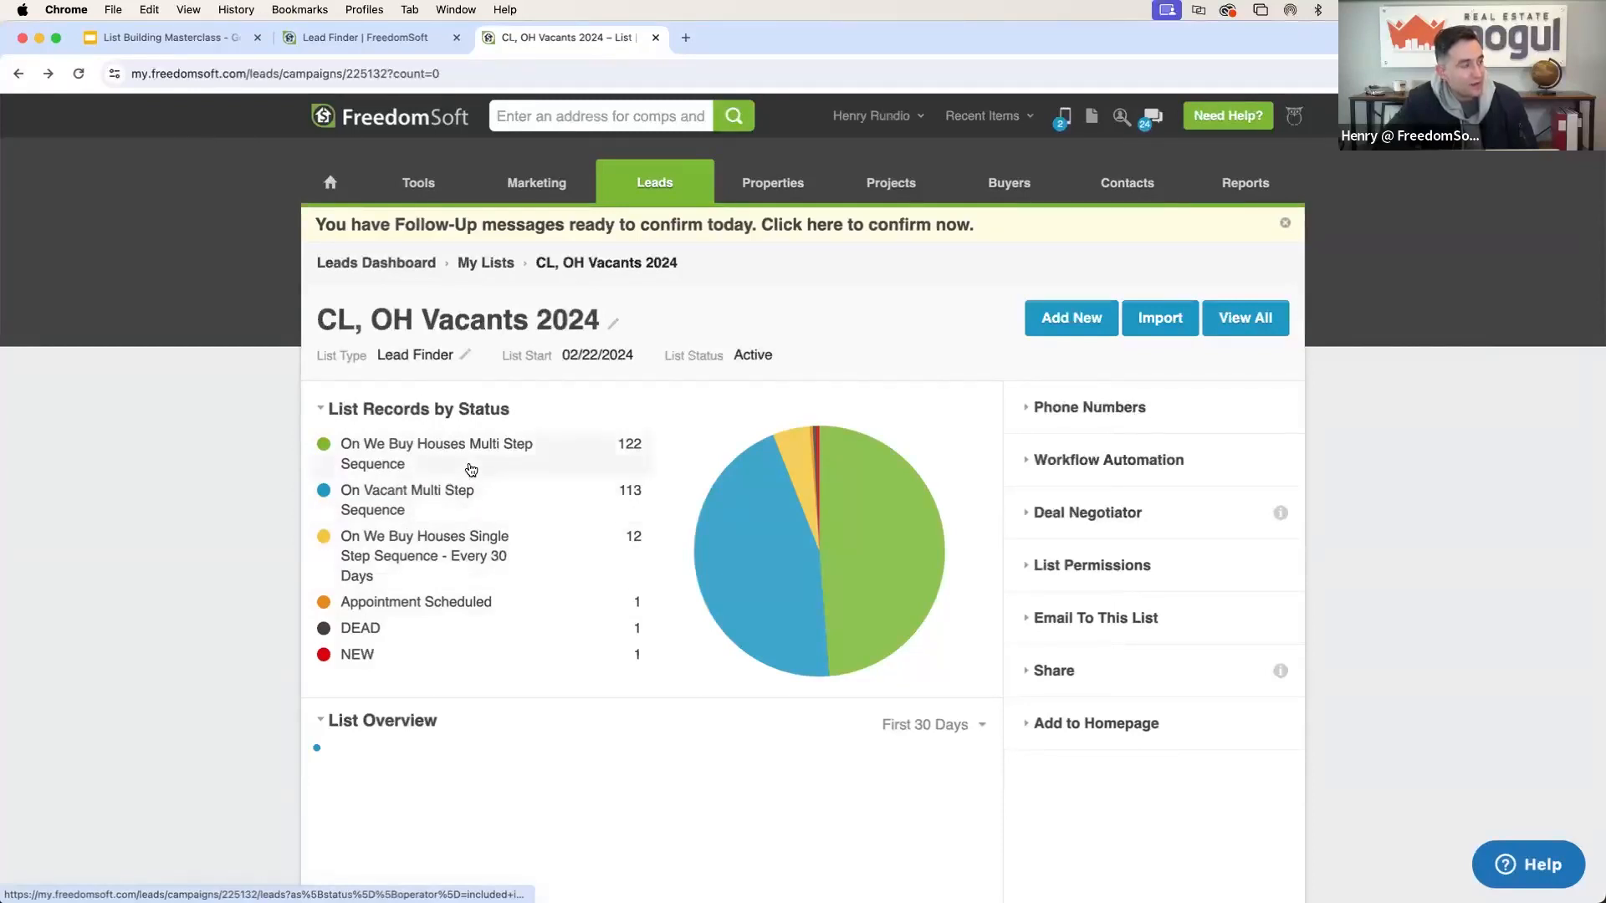
Go back to Lead Finder, leave the vacant property results, and reopen the tool for a fresh search.
left_click(368, 37)
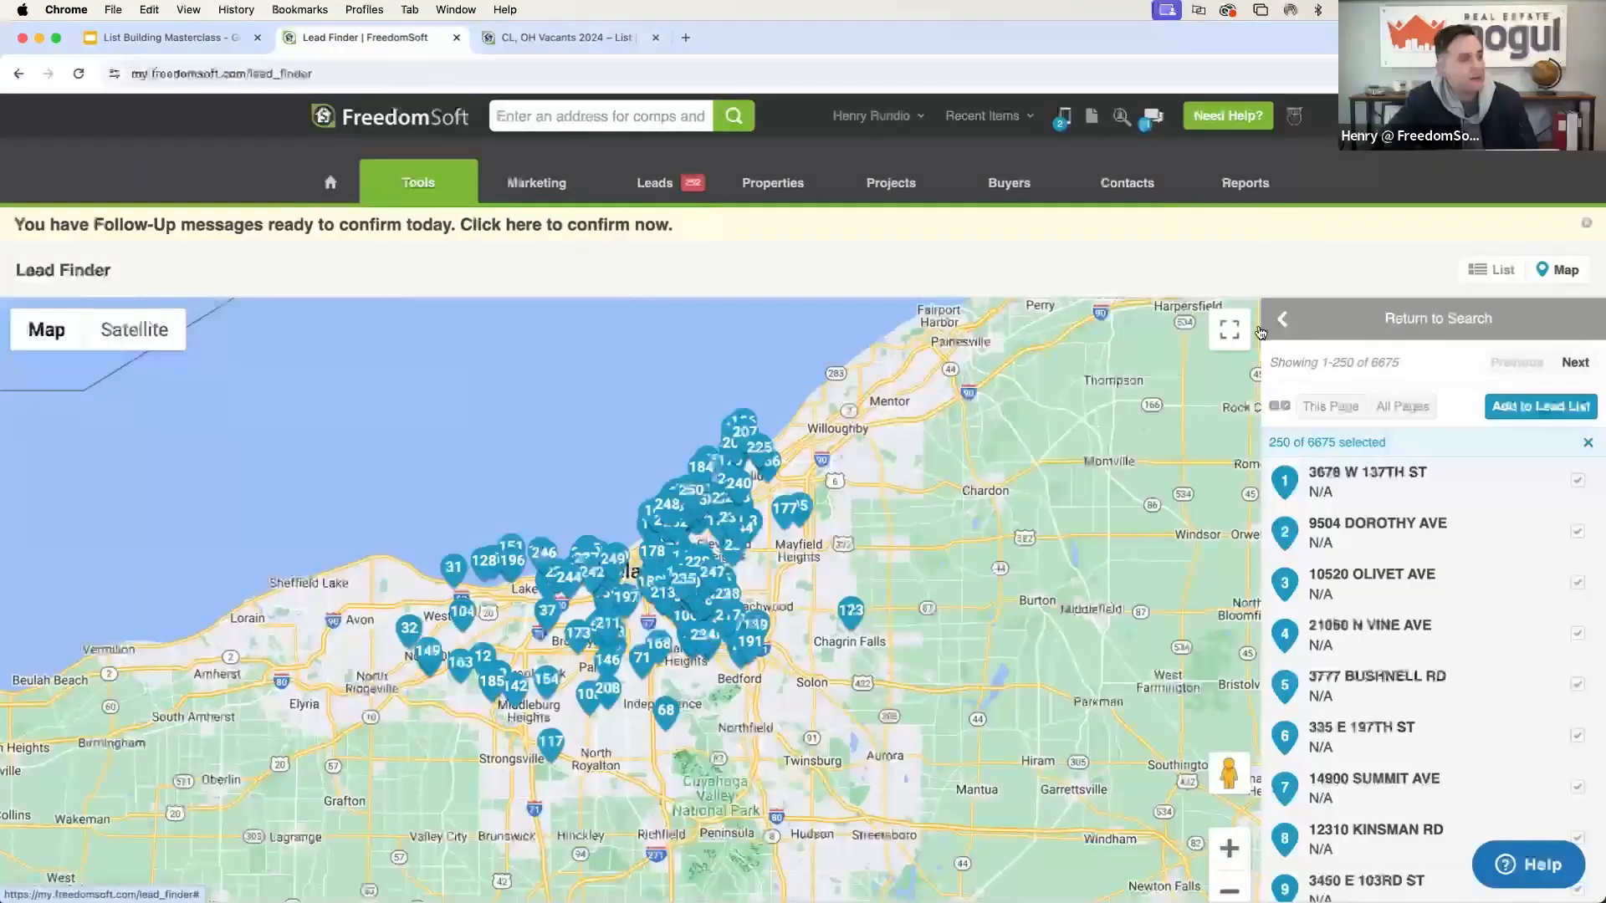
left_click(1285, 320)
left_click(1210, 350)
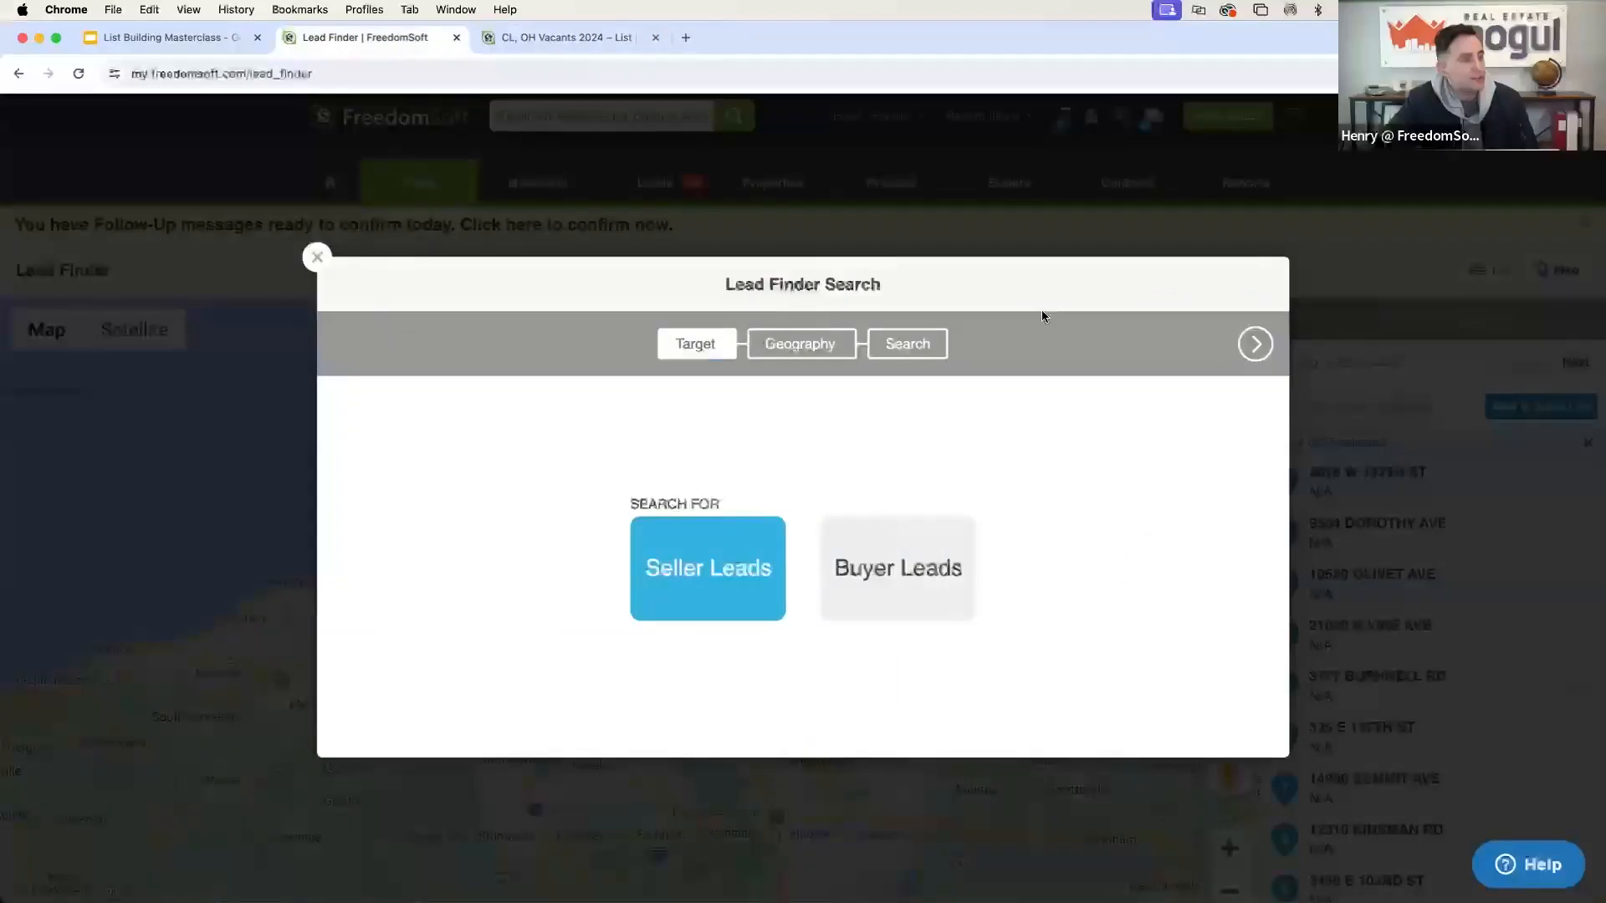
left_click(317, 257)
mouse_move(418, 184)
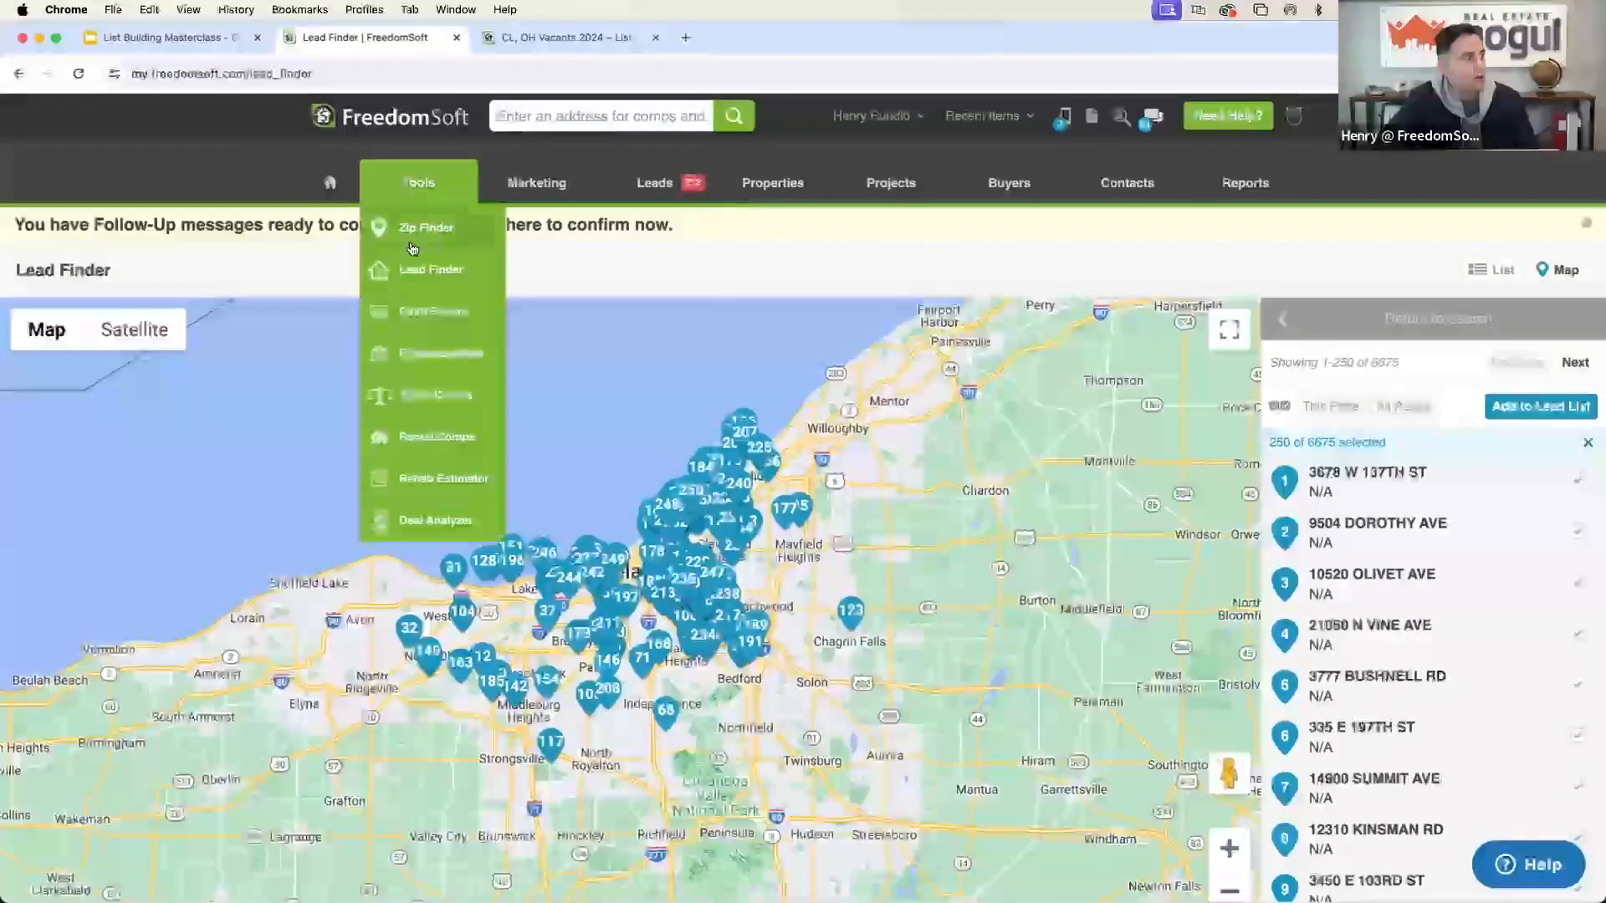
left_click(410, 280)
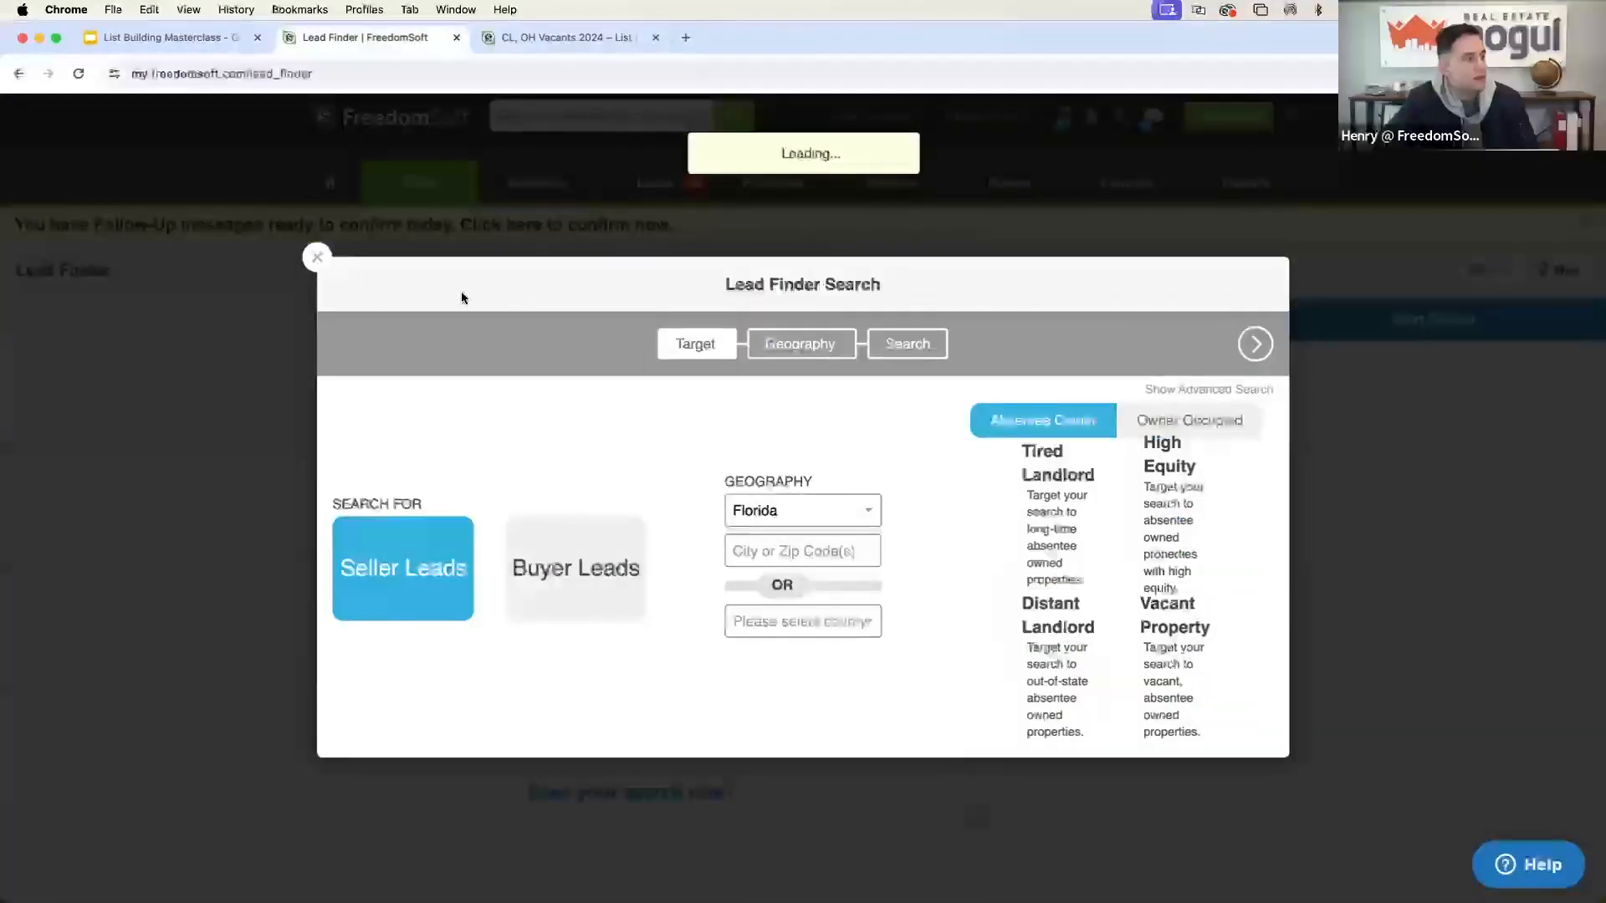
Reload Lead Finder, briefly revisit the CL, OH Vacants 2024 list, and return to the search setup.
left_click(78, 75)
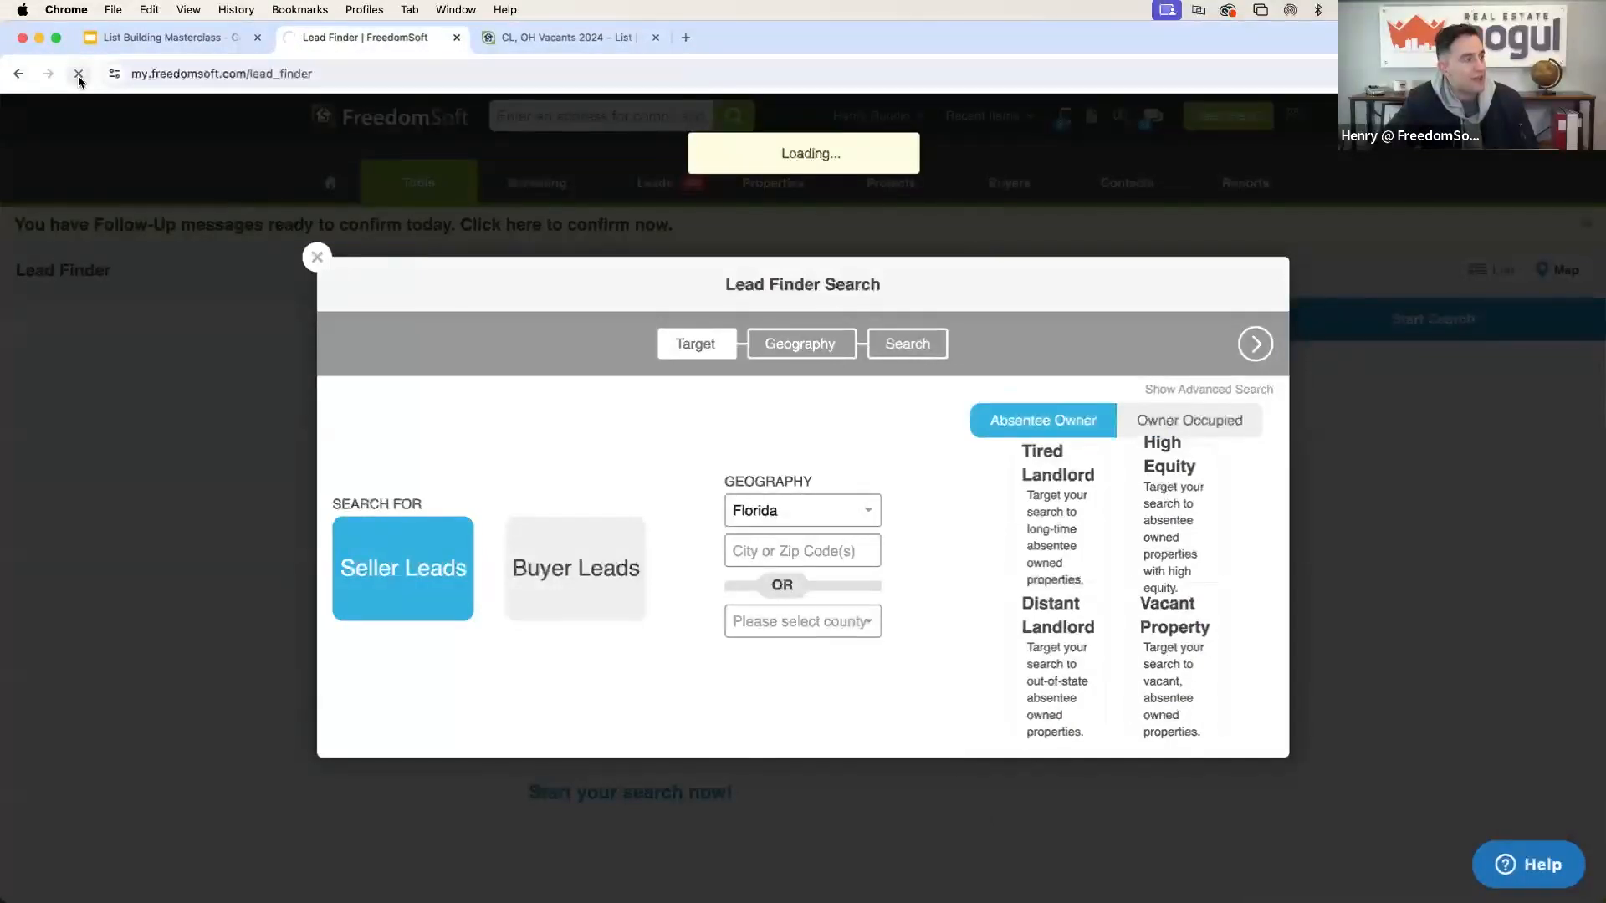
left_click(318, 258)
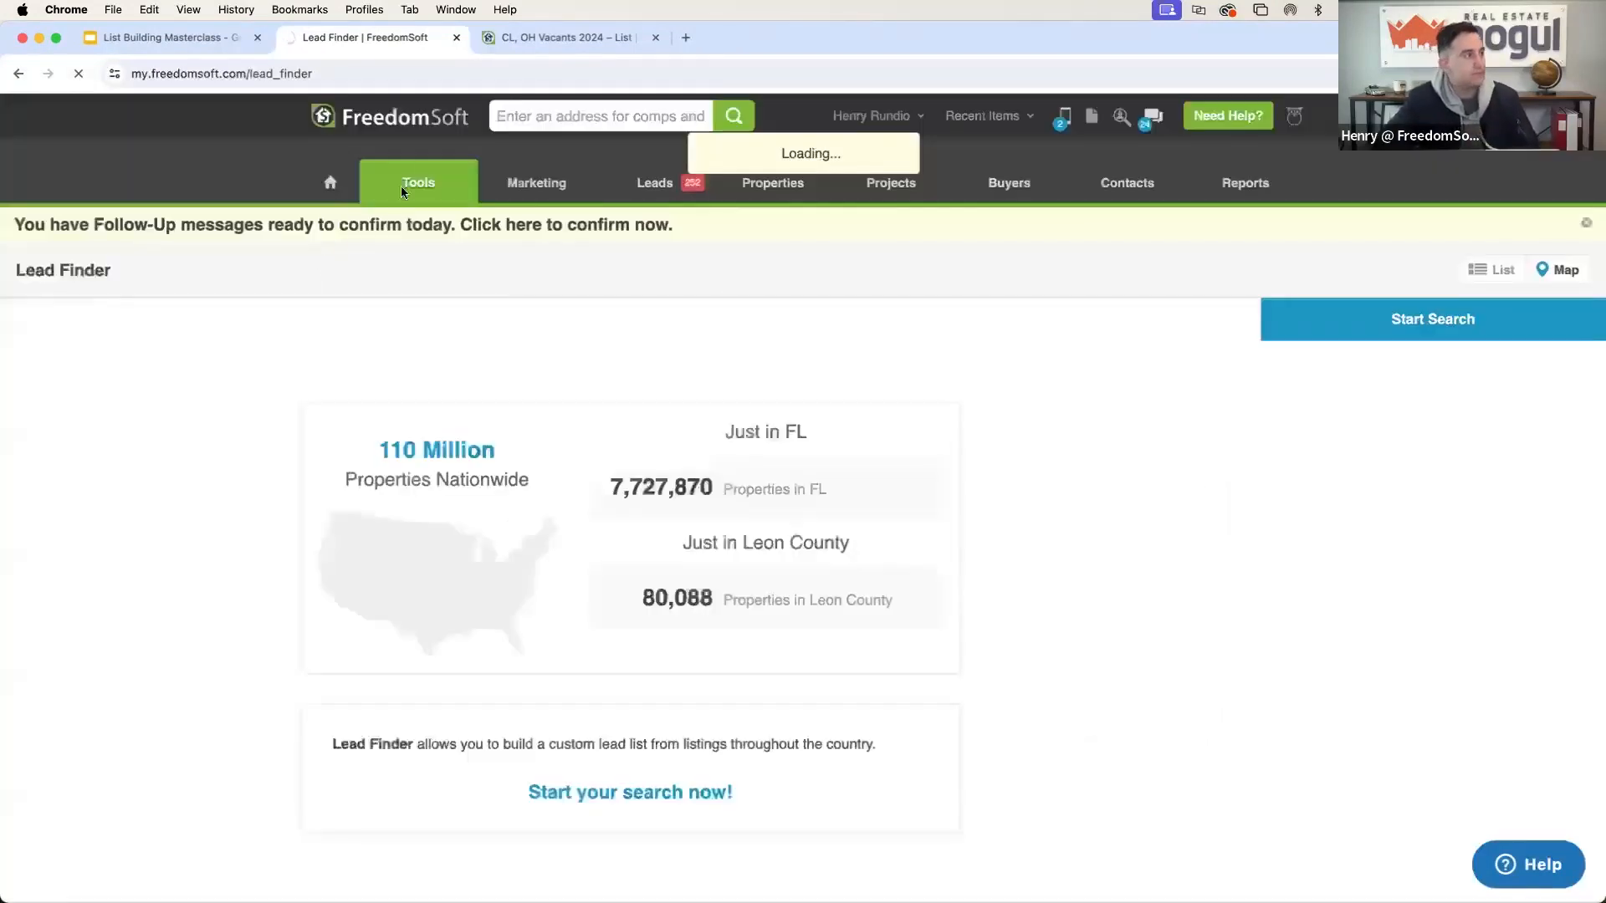
left_click(540, 41)
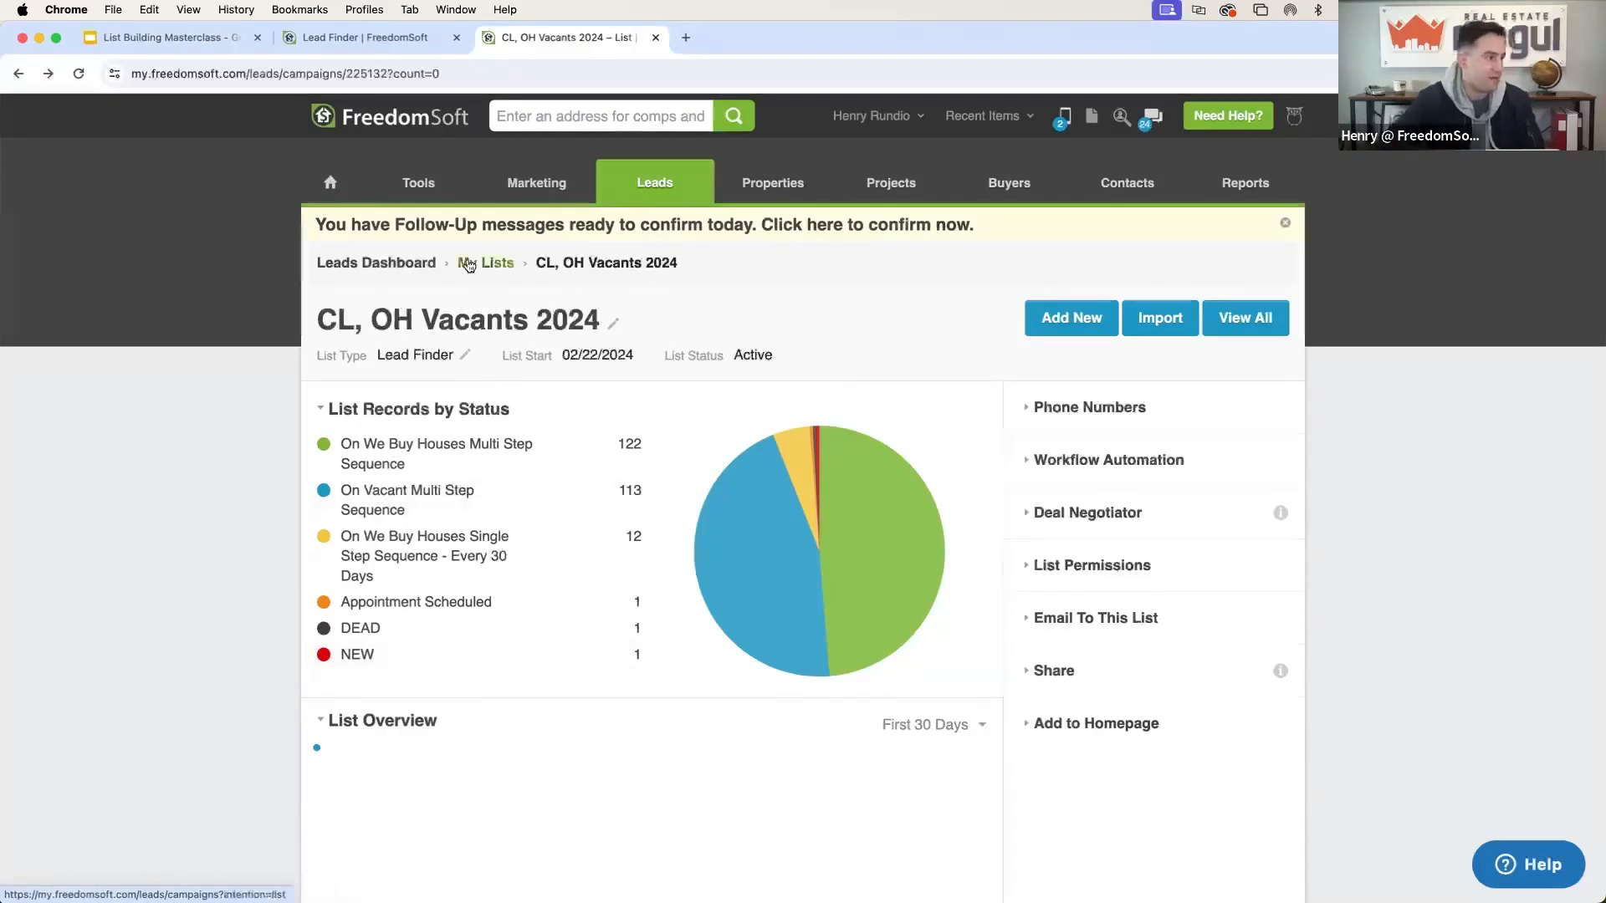
left_click(400, 40)
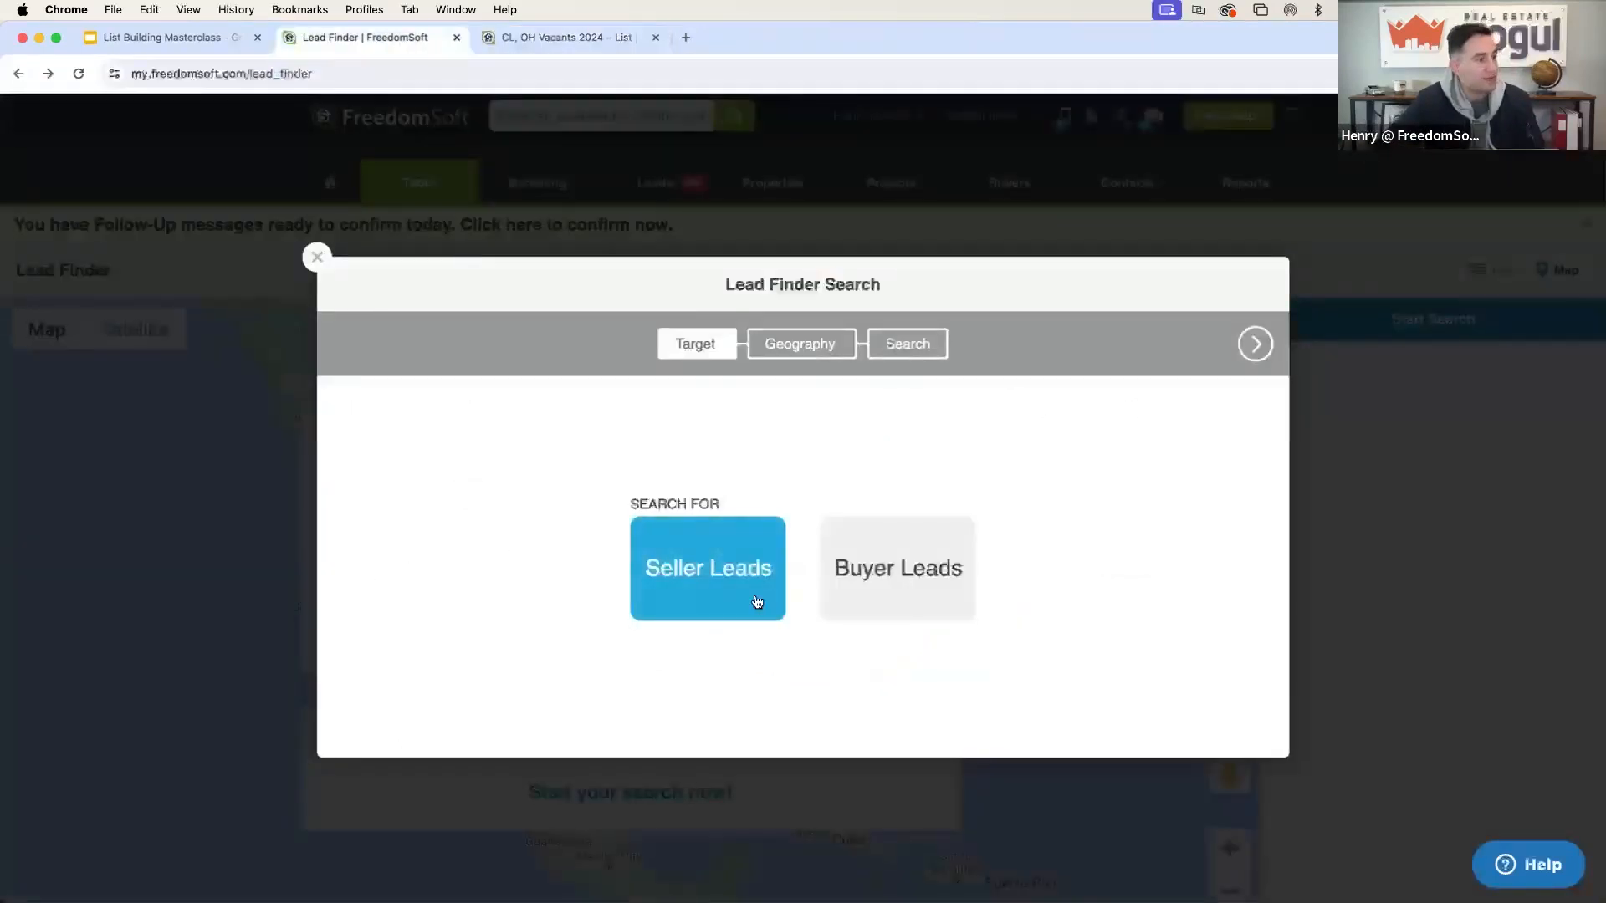
Set the seller lead search geography to Ohio and Cuyahoga county, and continue to the search presets.
left_click(1255, 344)
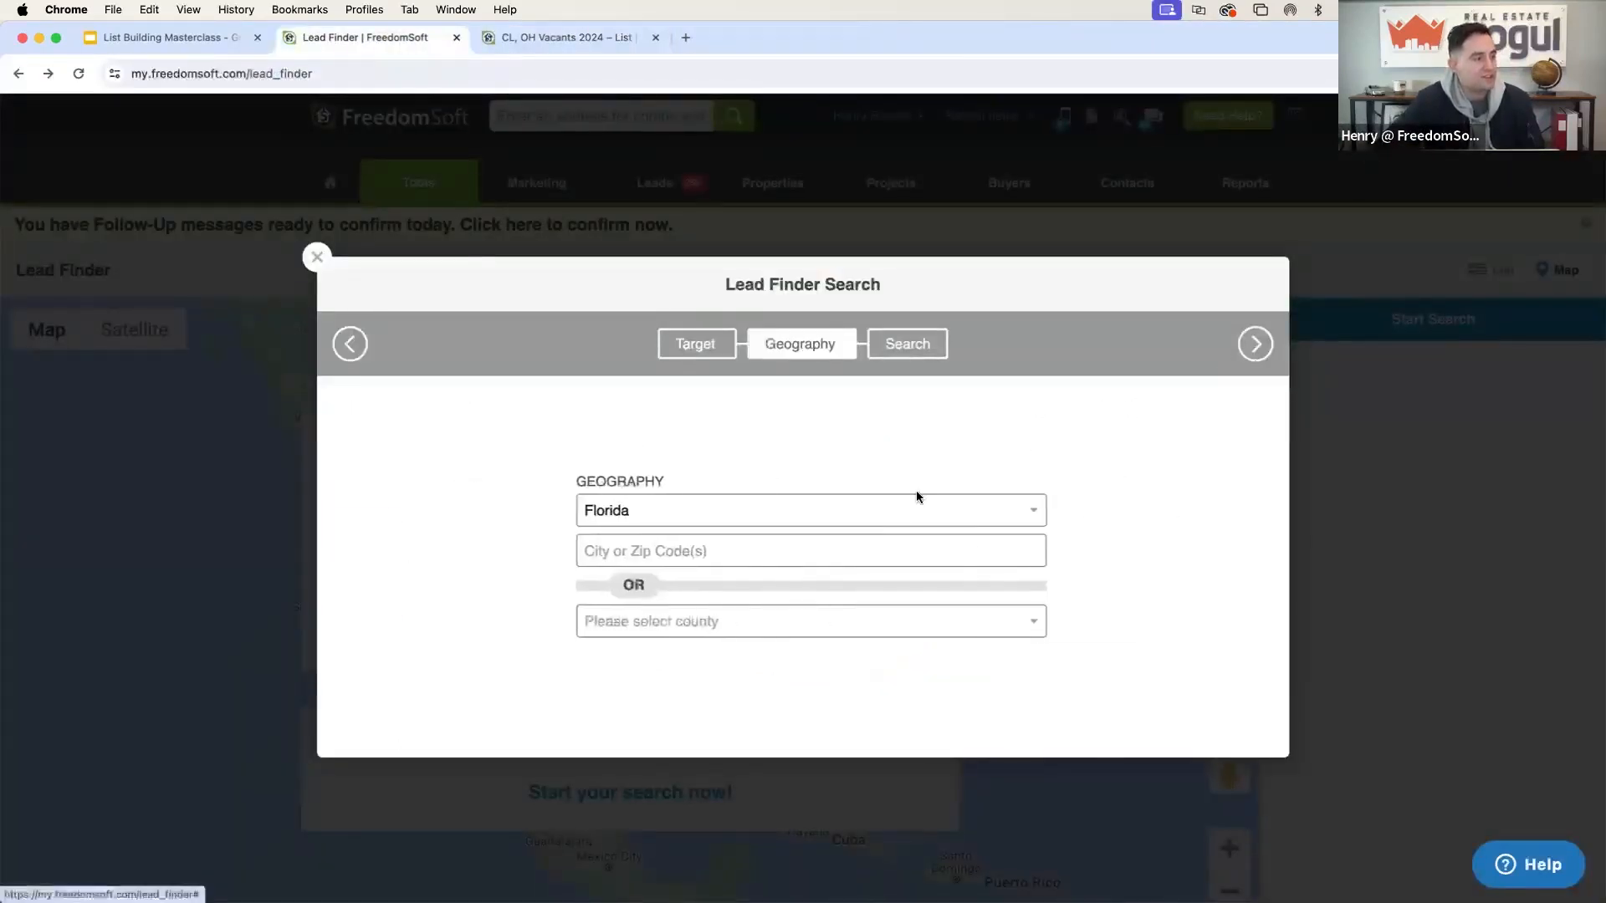
left_click(916, 506)
scroll(759, 653, "down", 5)
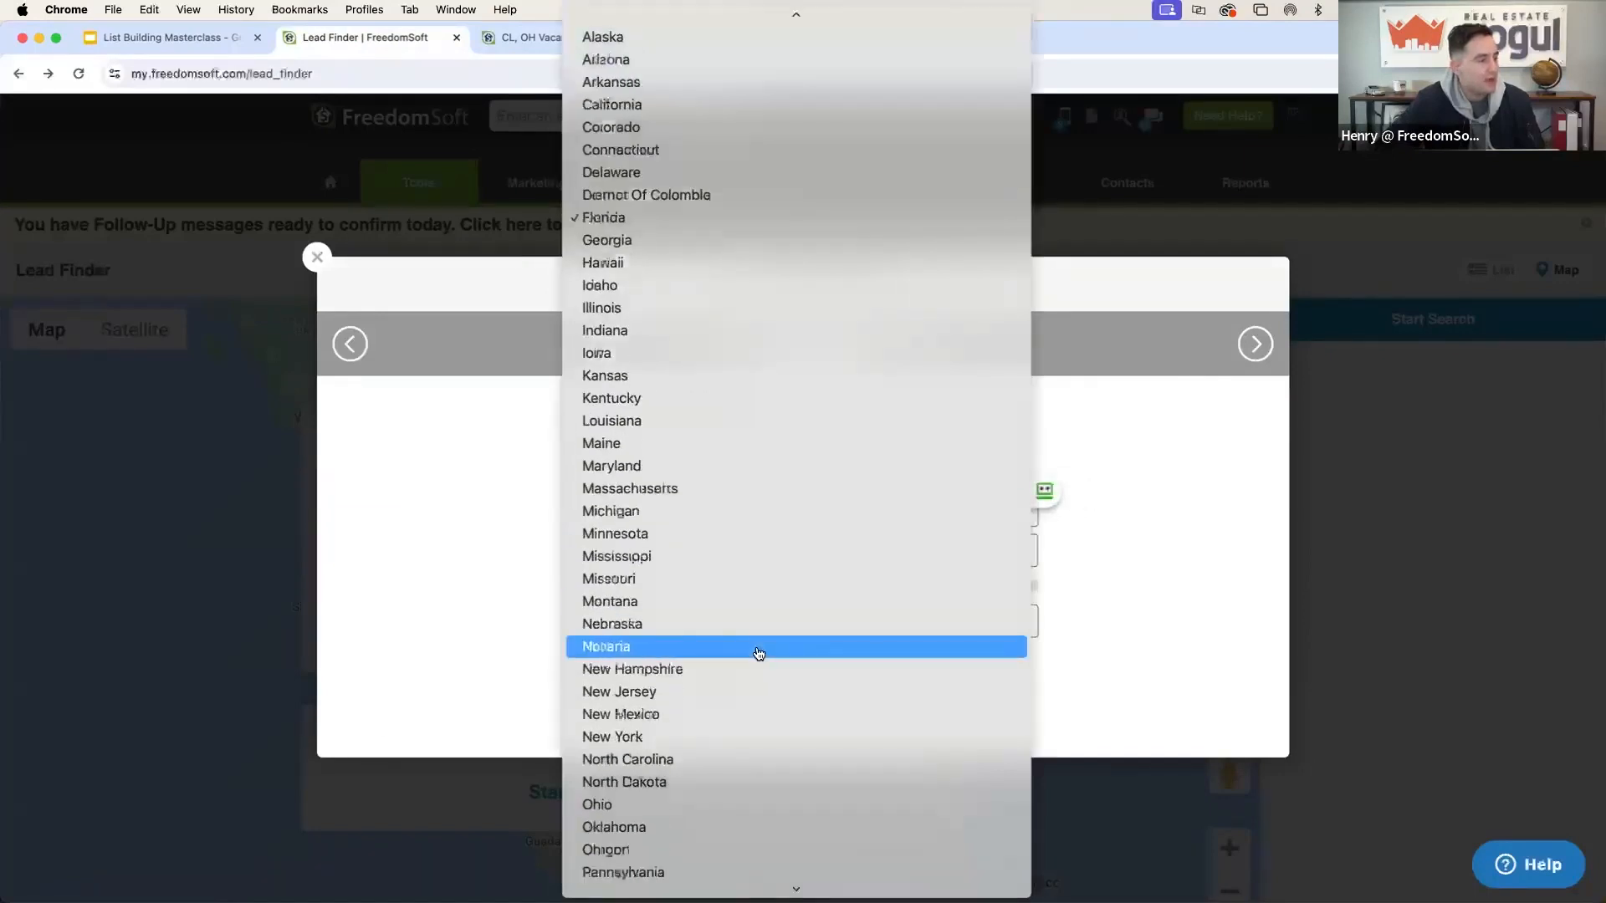
left_click(675, 807)
left_click(718, 626)
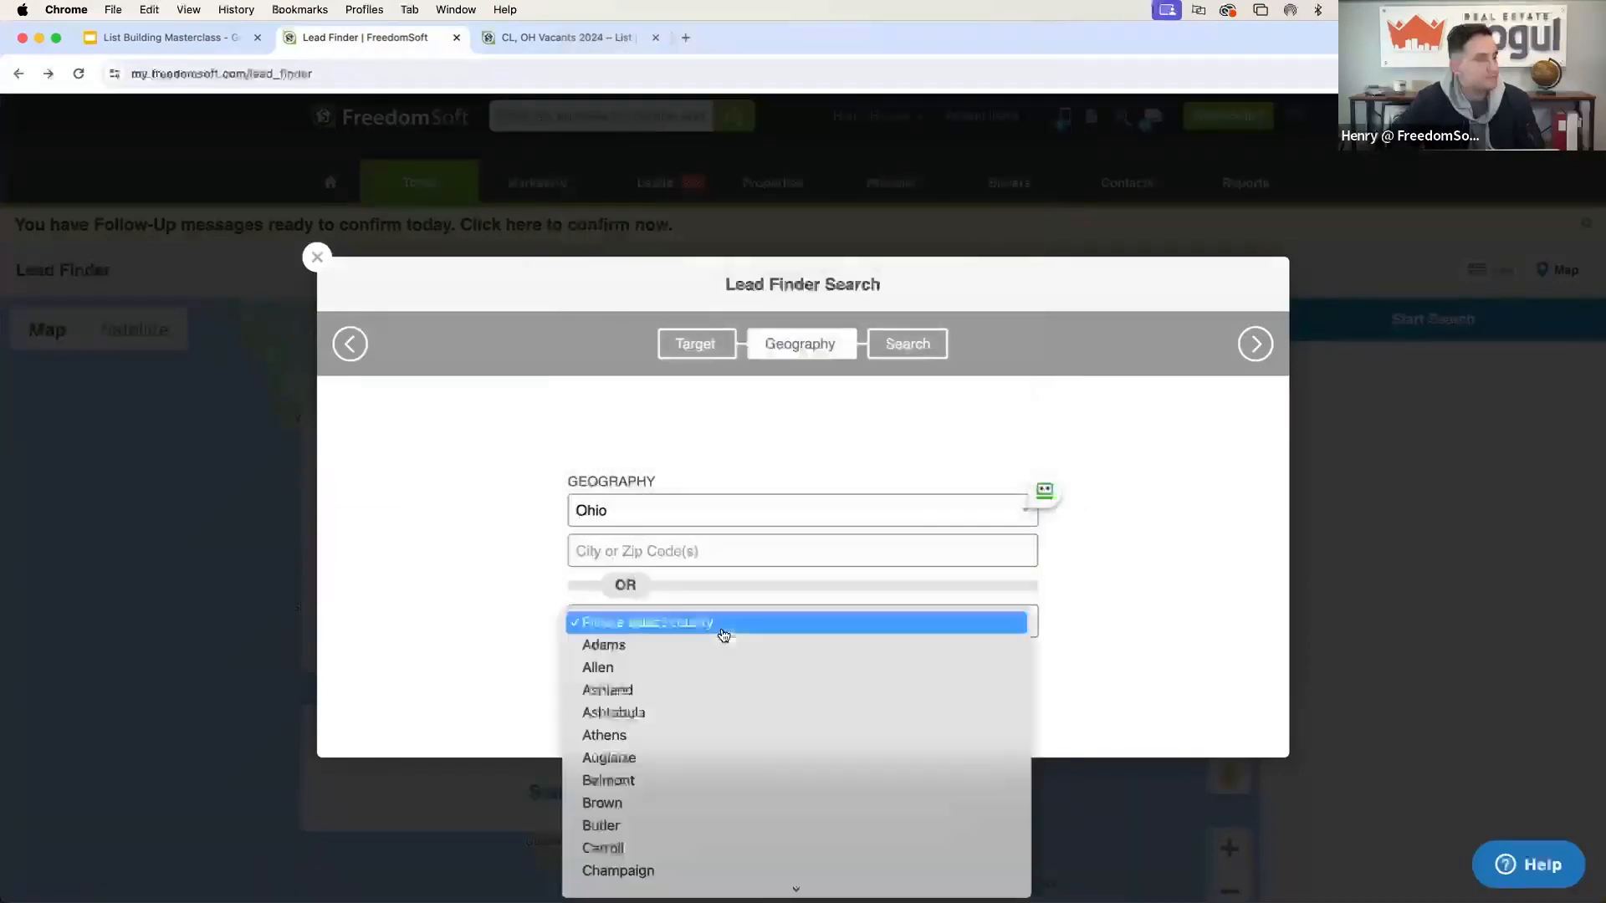
scroll(691, 727, "down", 3)
scroll(690, 765, "down", 5)
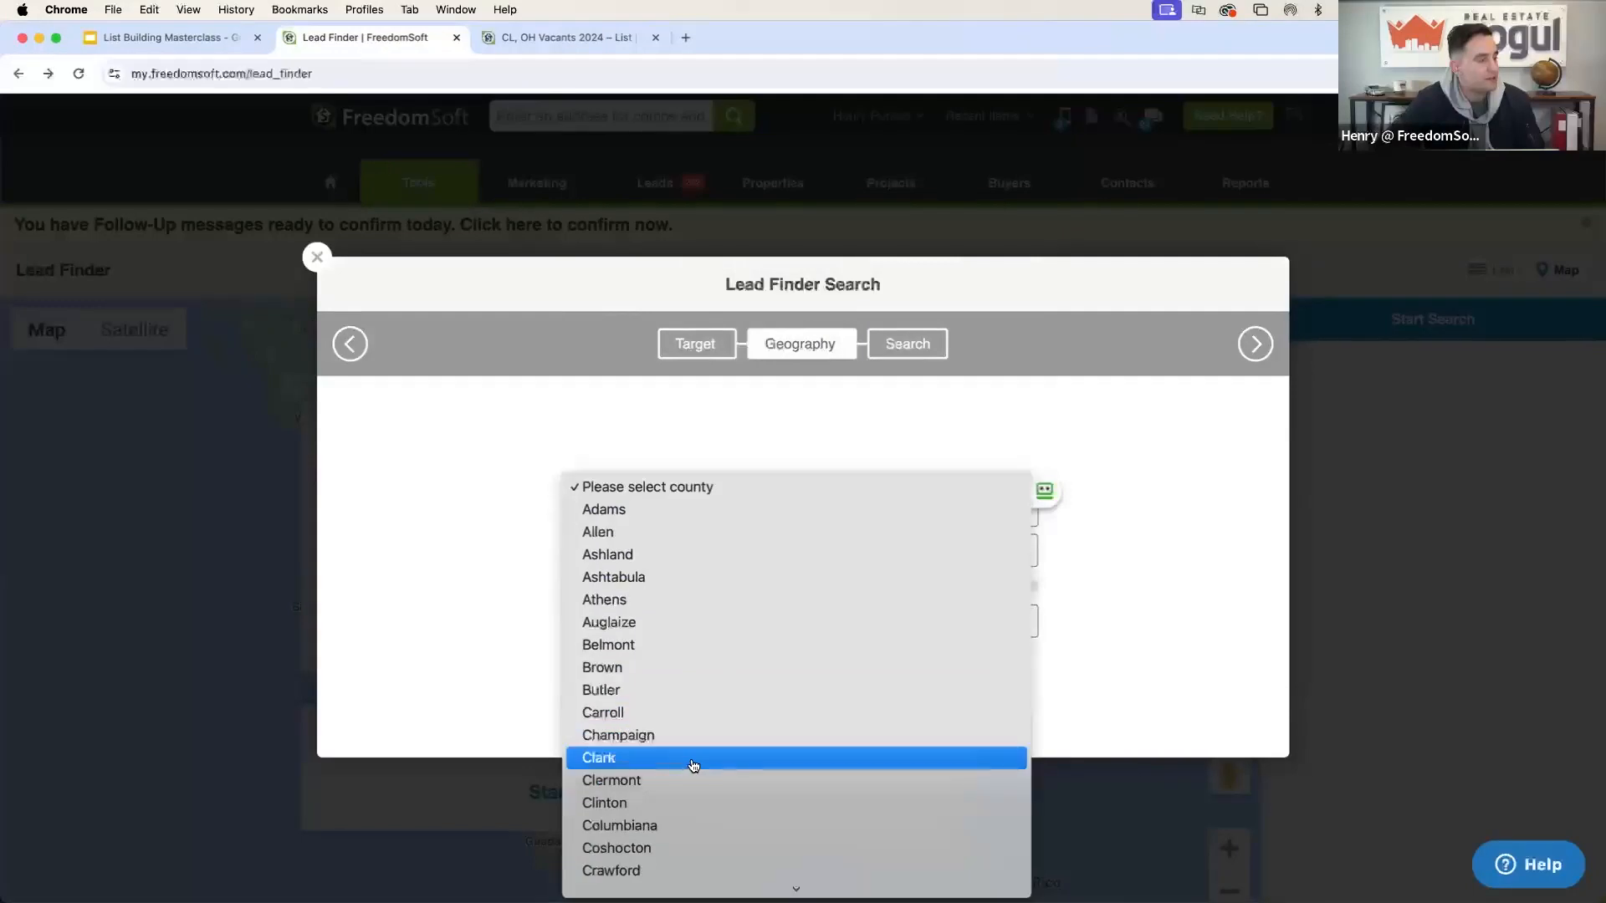
scroll(657, 836, "down", 2)
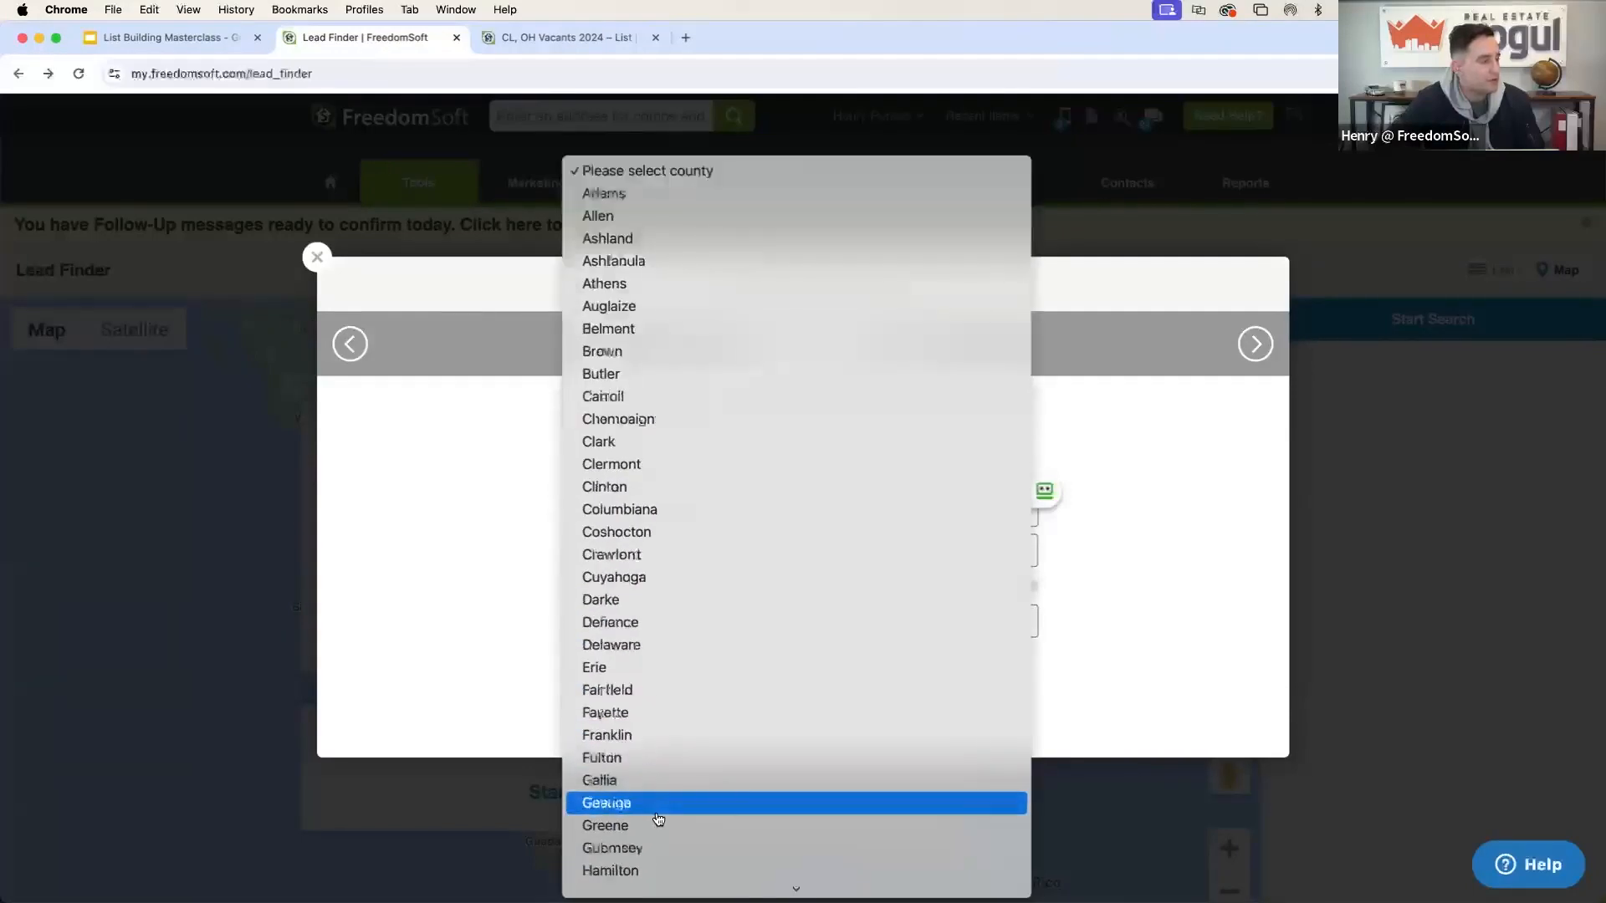
left_click(645, 578)
left_click(1255, 344)
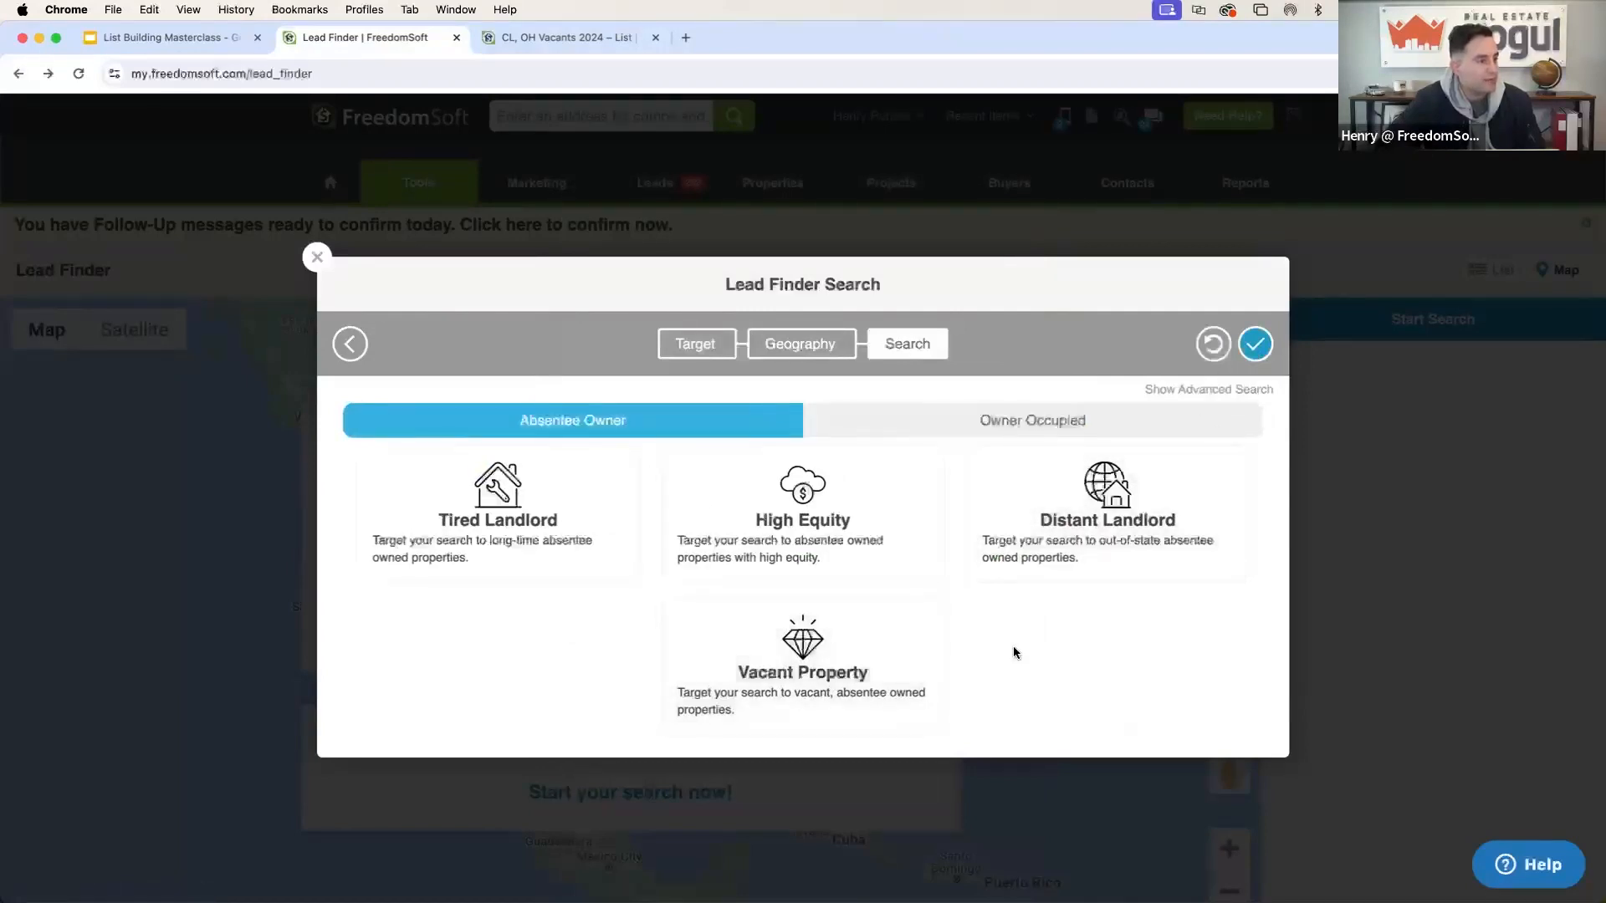
Choose the Distant Landlord preset for absentee owners and show its advanced criteria, keeping Out-of-State Owner at Only.
left_click(1236, 491)
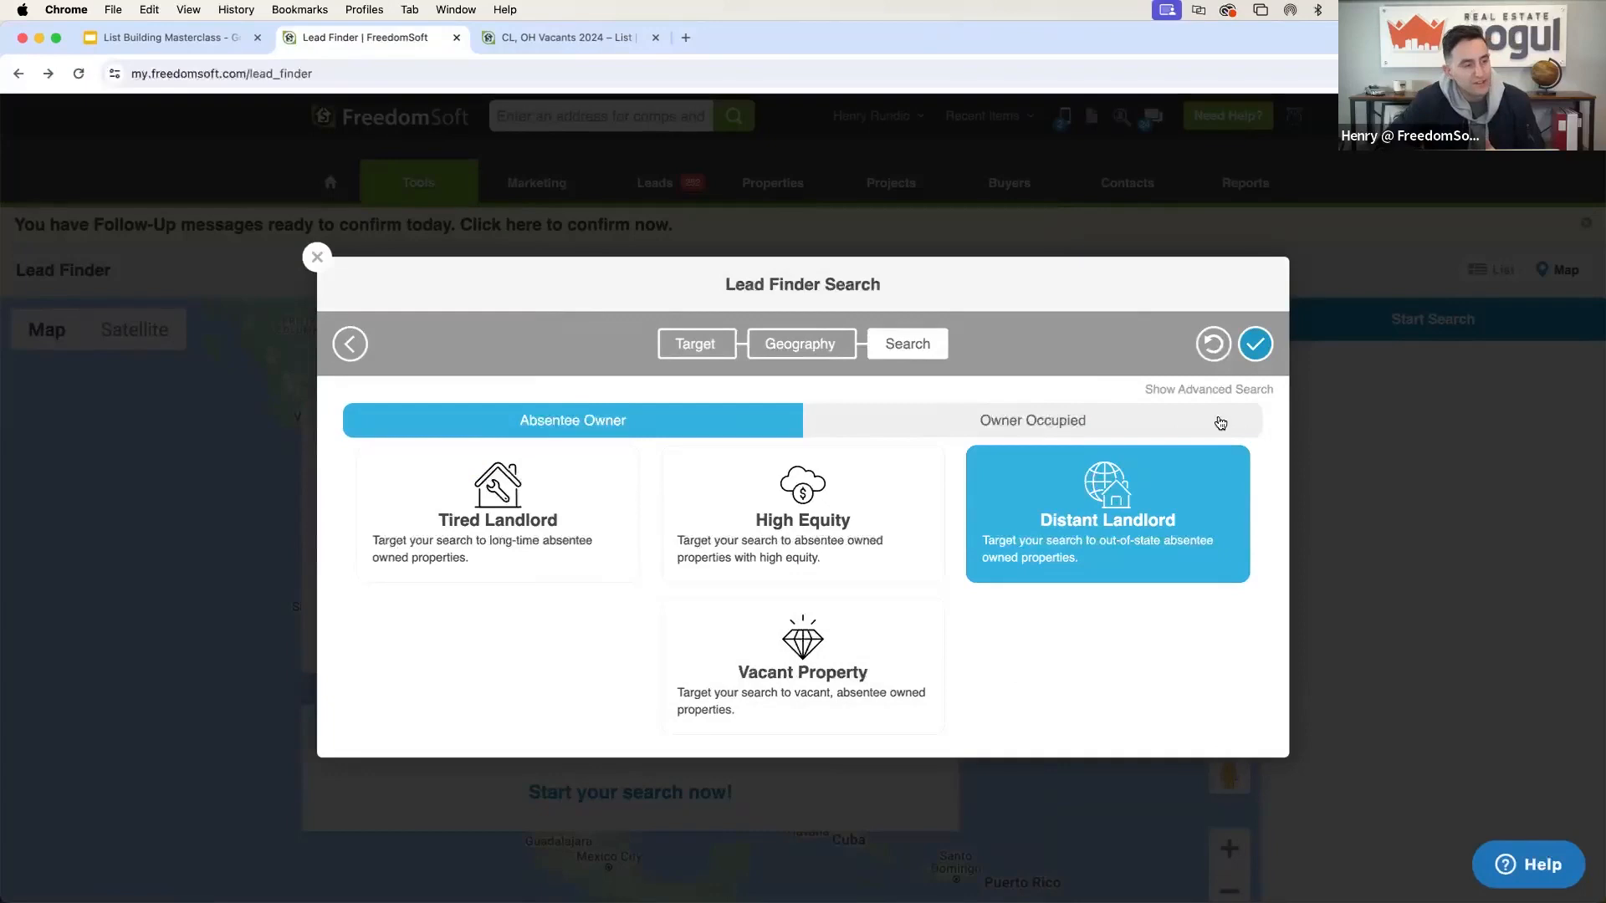
left_click(1213, 390)
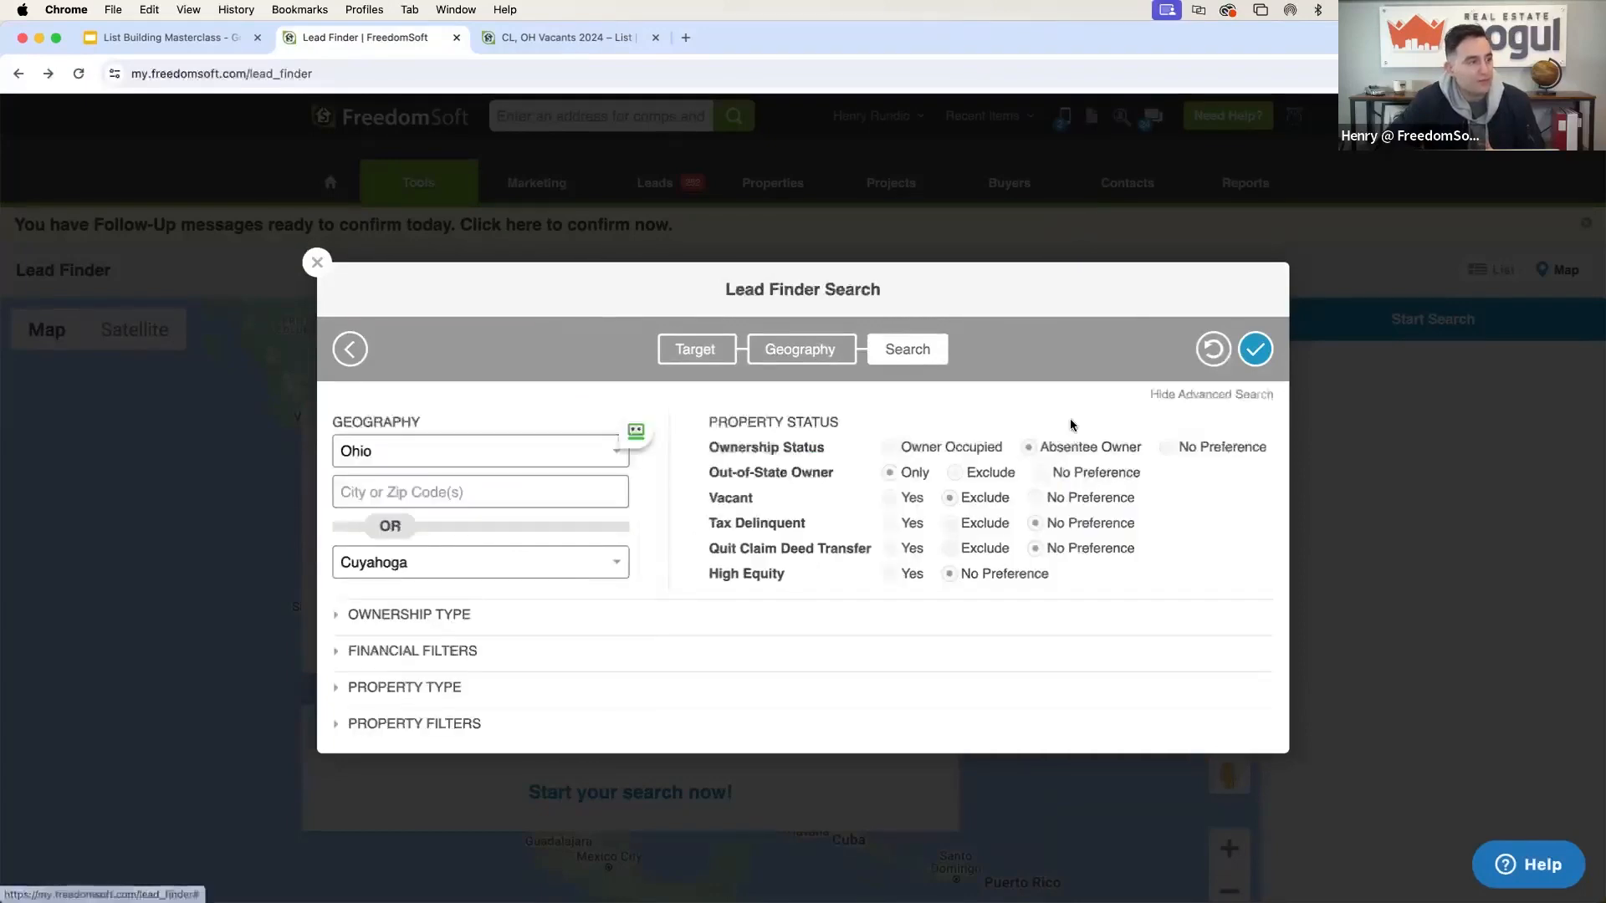
left_click(1244, 394)
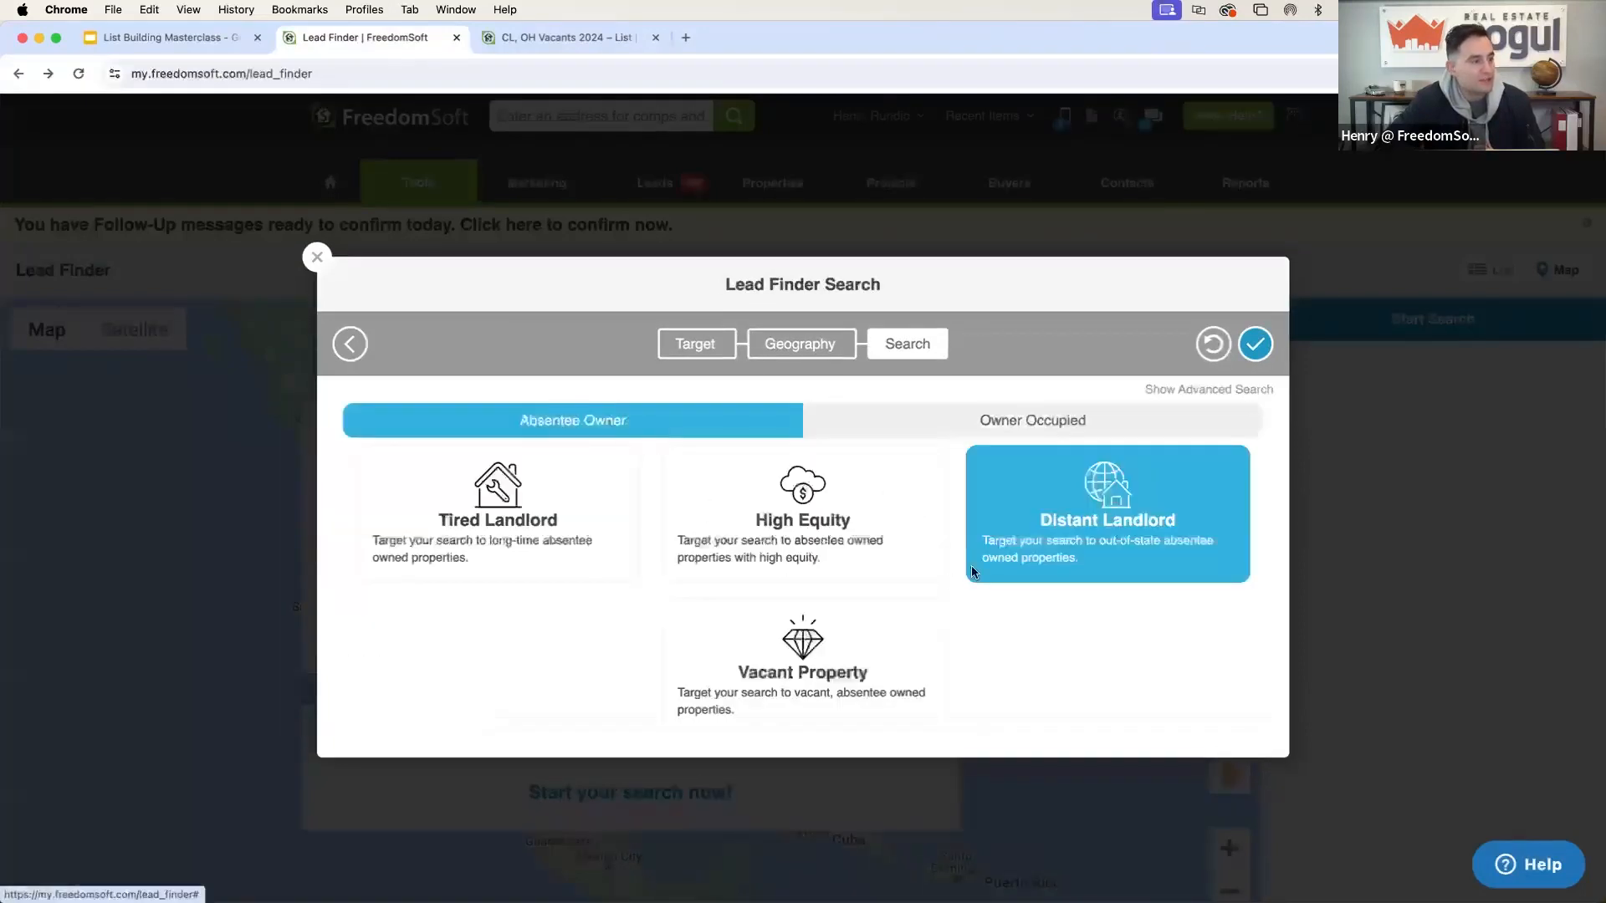
left_click(1193, 391)
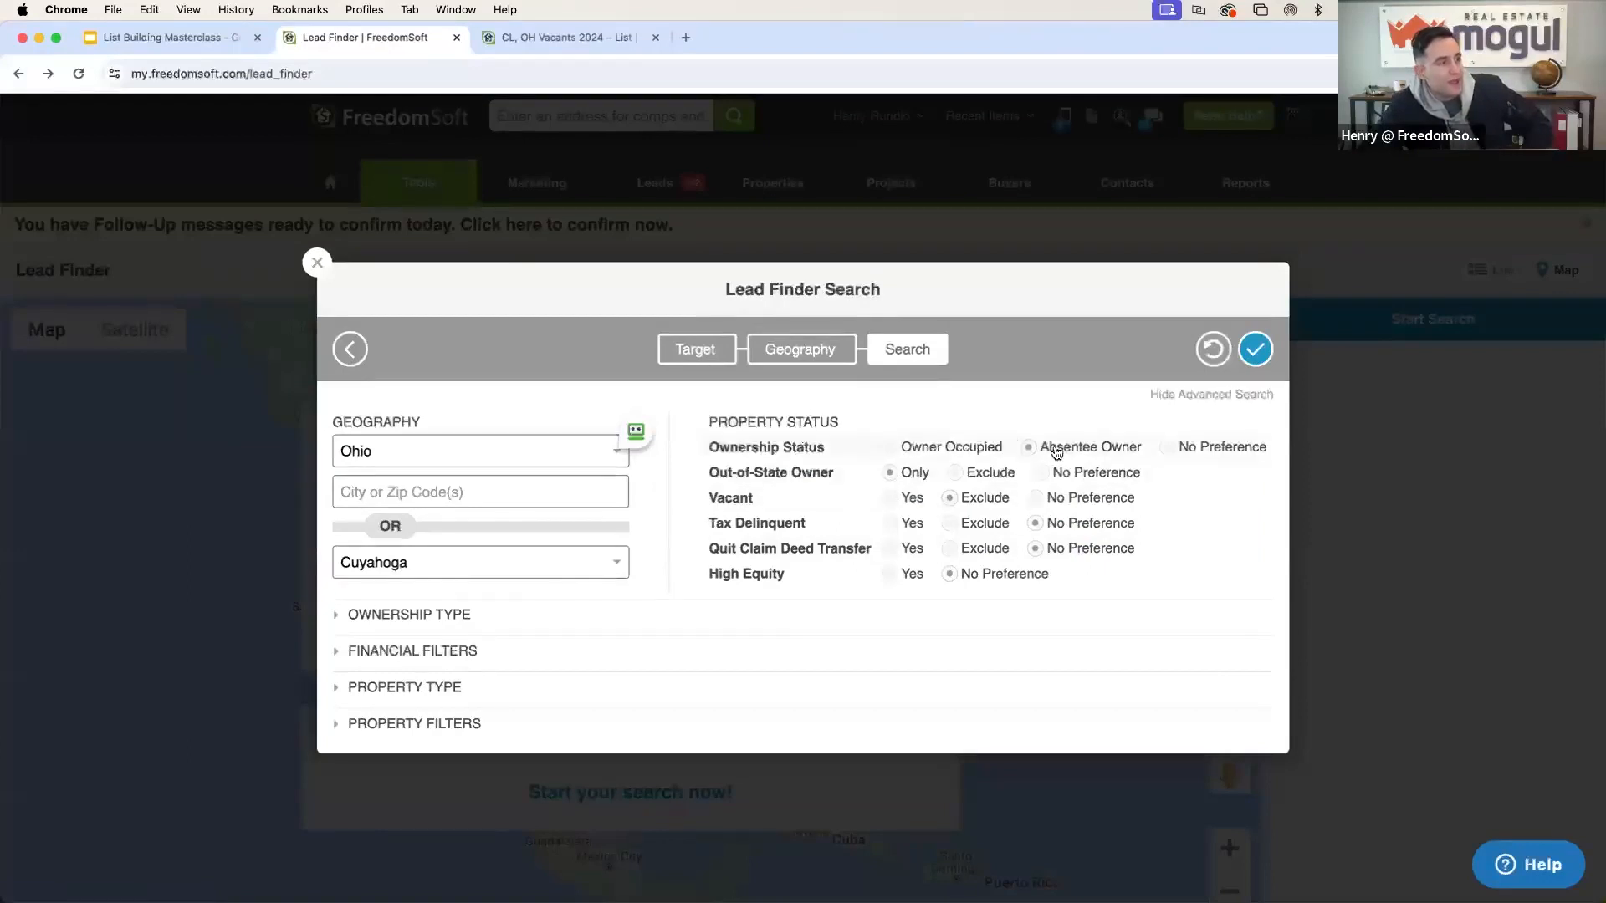
left_click(901, 483)
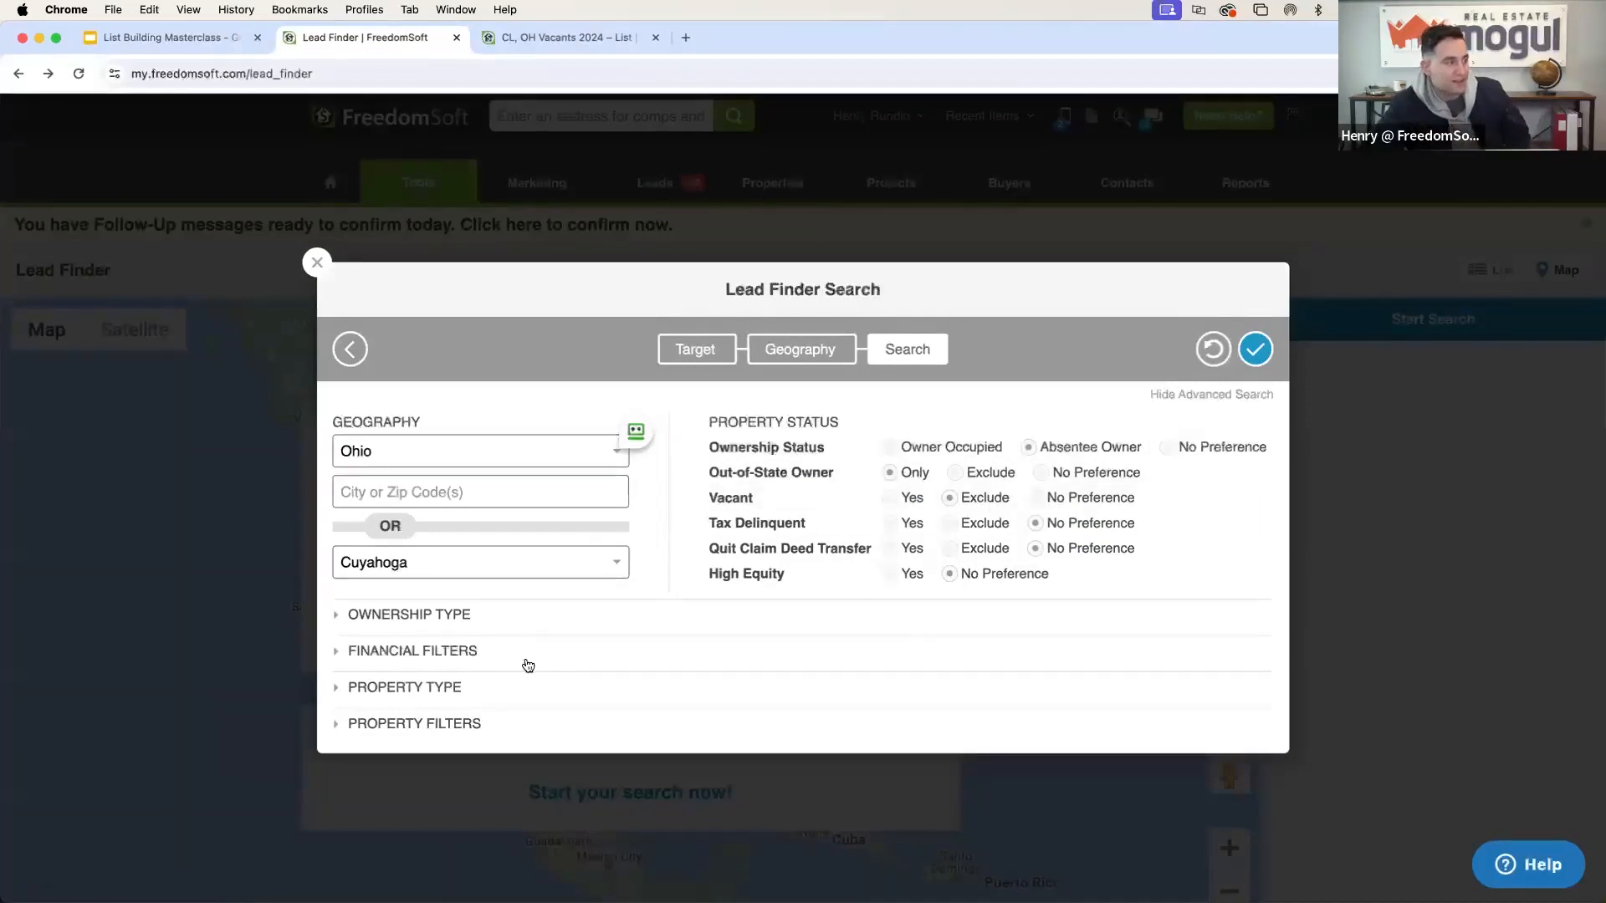
Expand the Ownership Type, Financial Filters, Property Type and Property Filters sections of the advanced search.
left_click(454, 621)
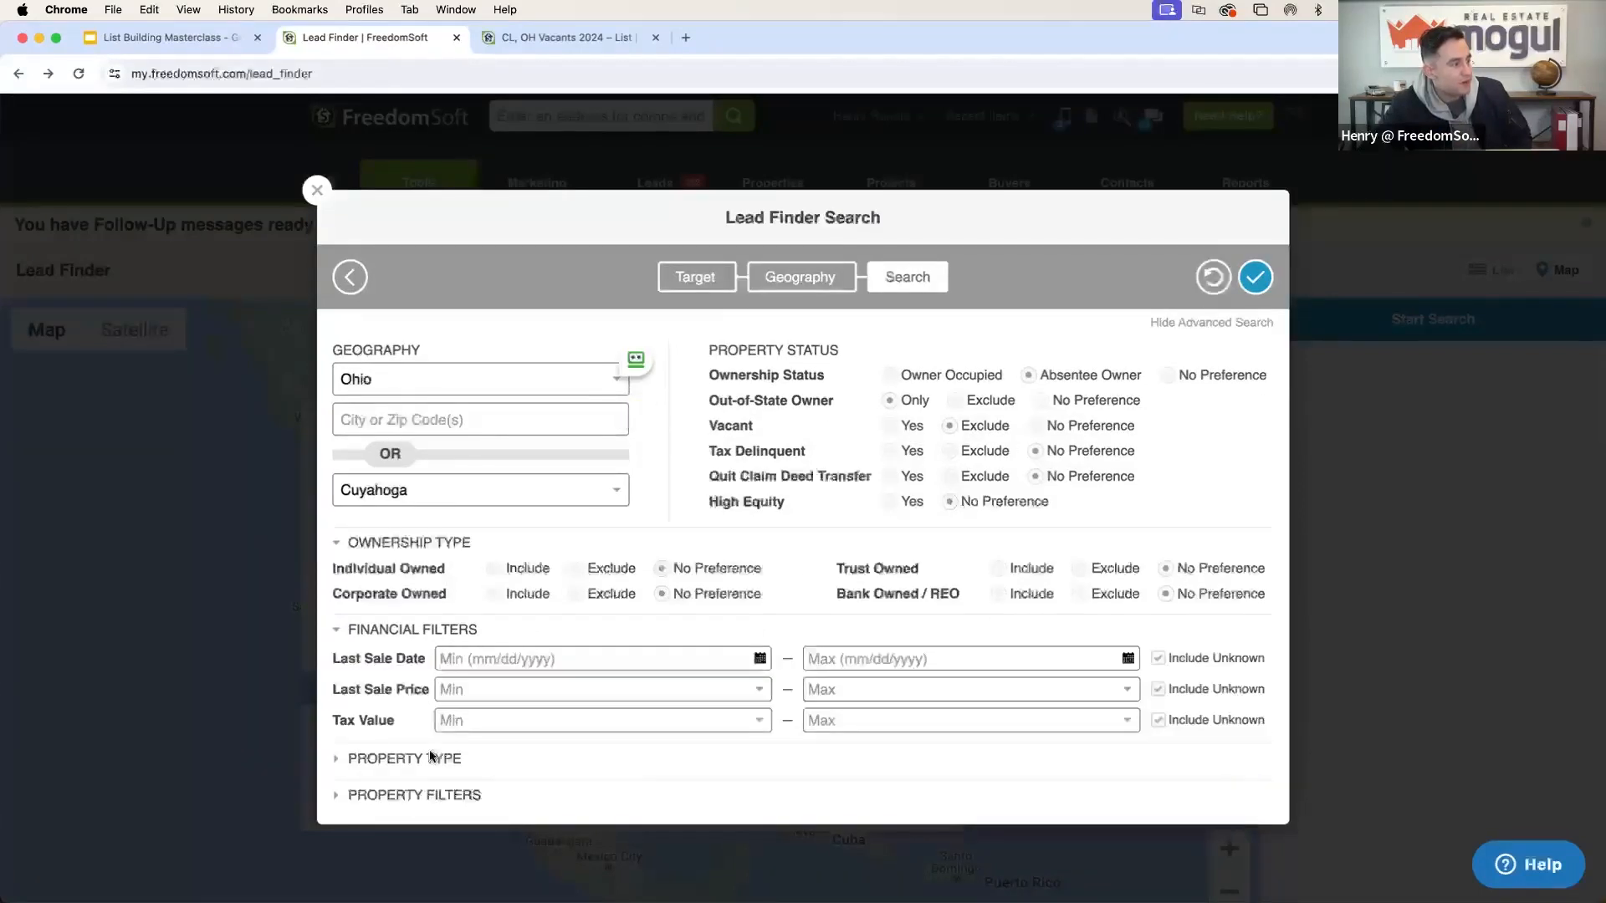
left_click(434, 756)
left_click(433, 809)
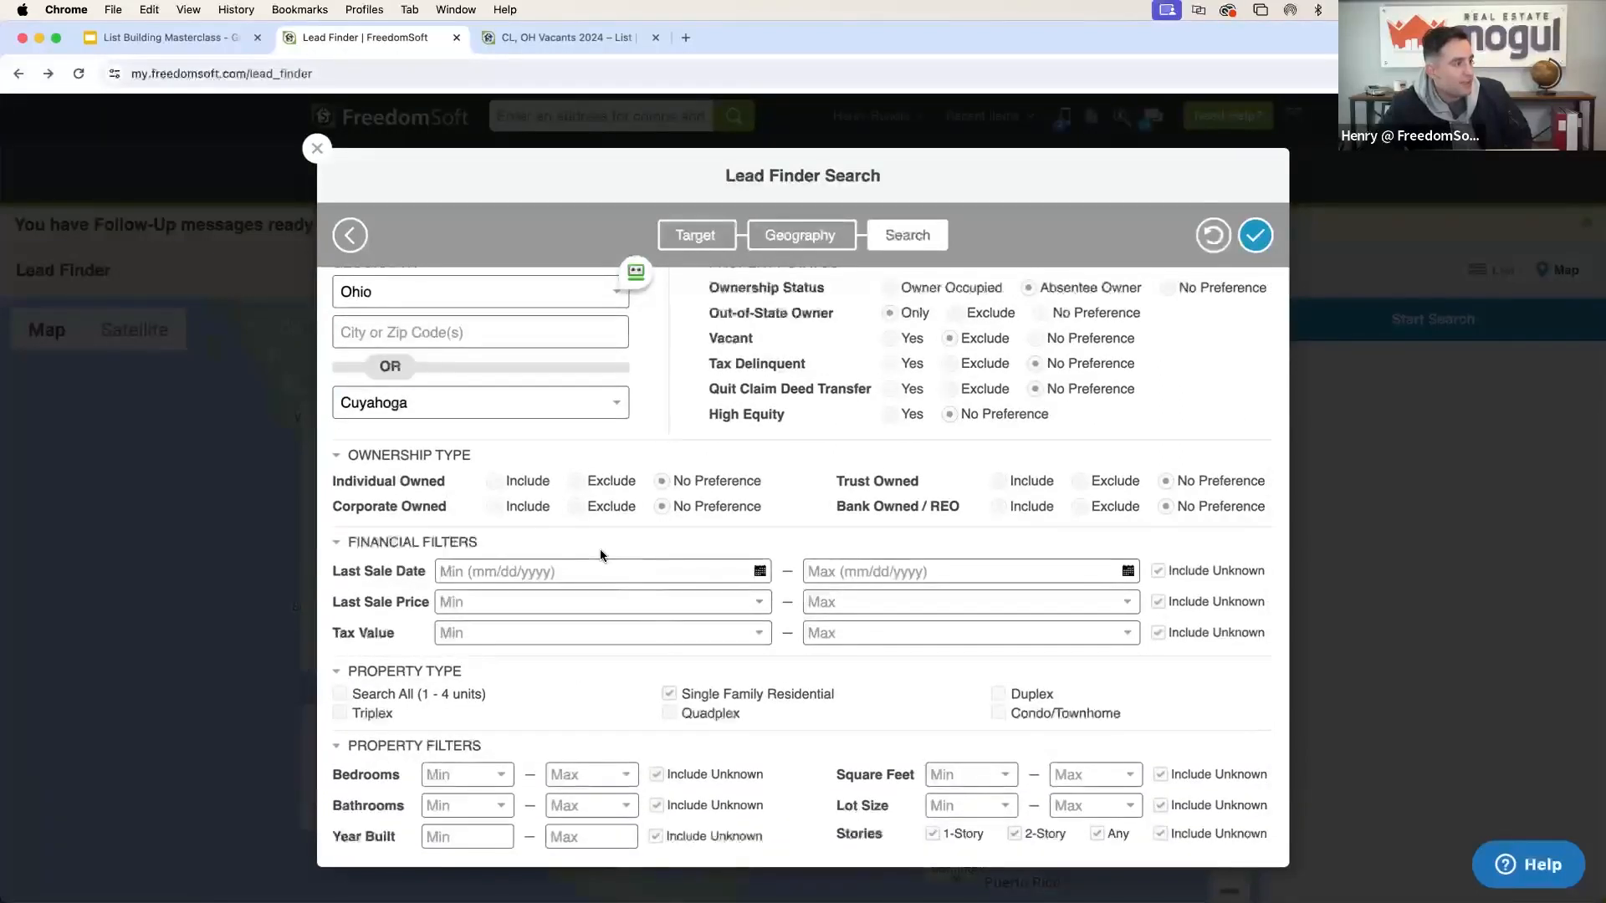
Include individually owned properties and exclude corporate-owned, trust-owned and bank-owned/REO properties.
left_click(510, 486)
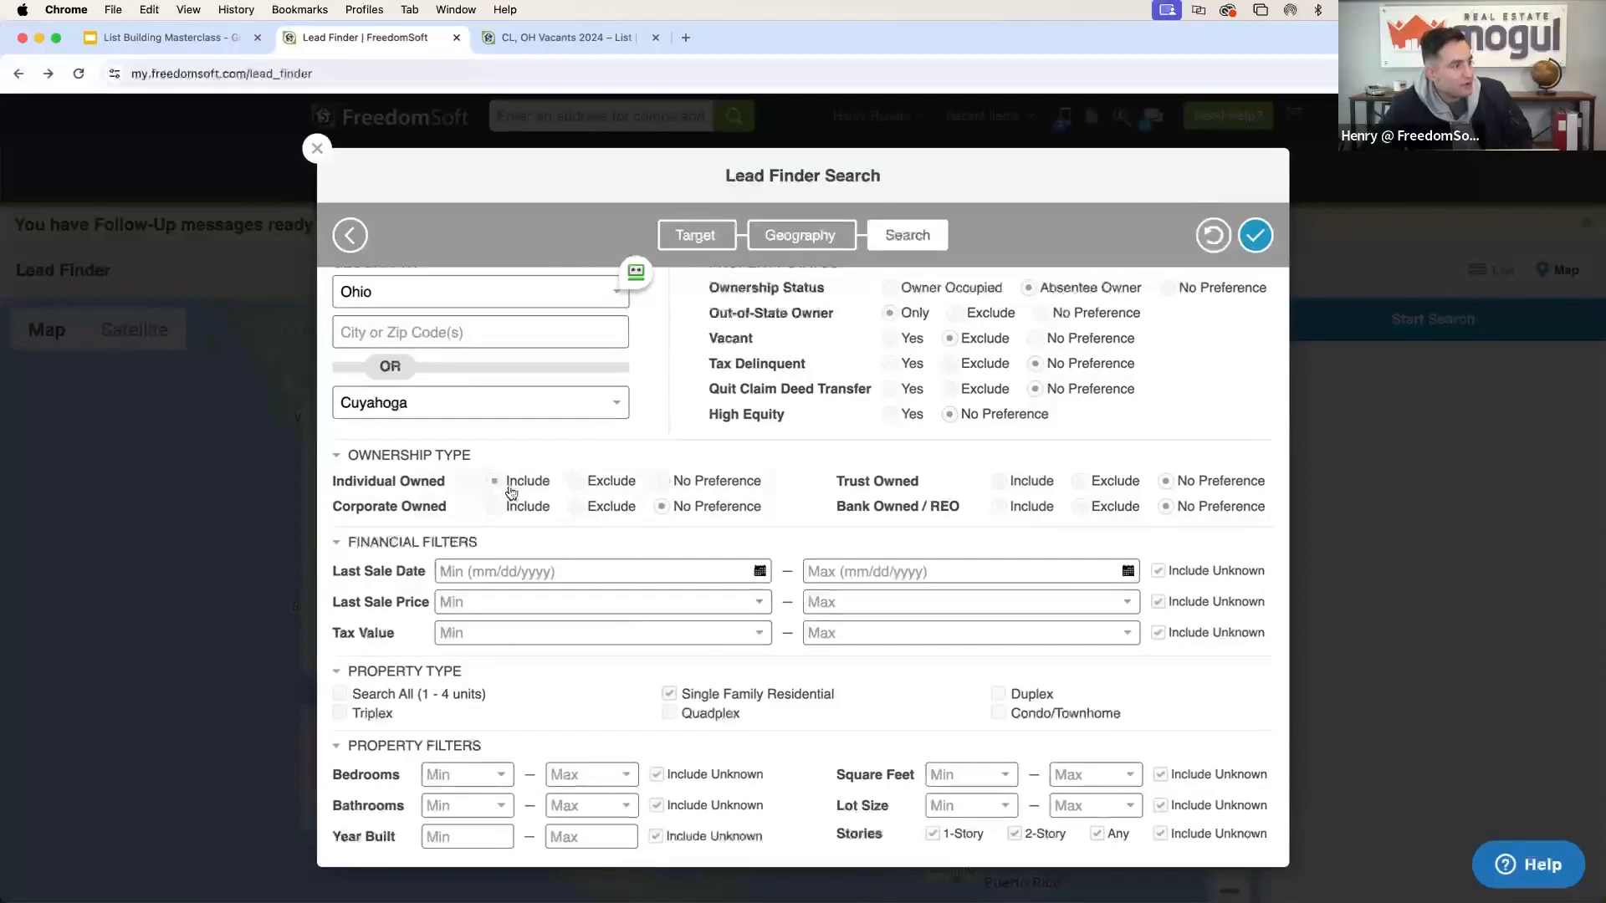
left_click(605, 507)
left_click(1103, 483)
left_click(1115, 506)
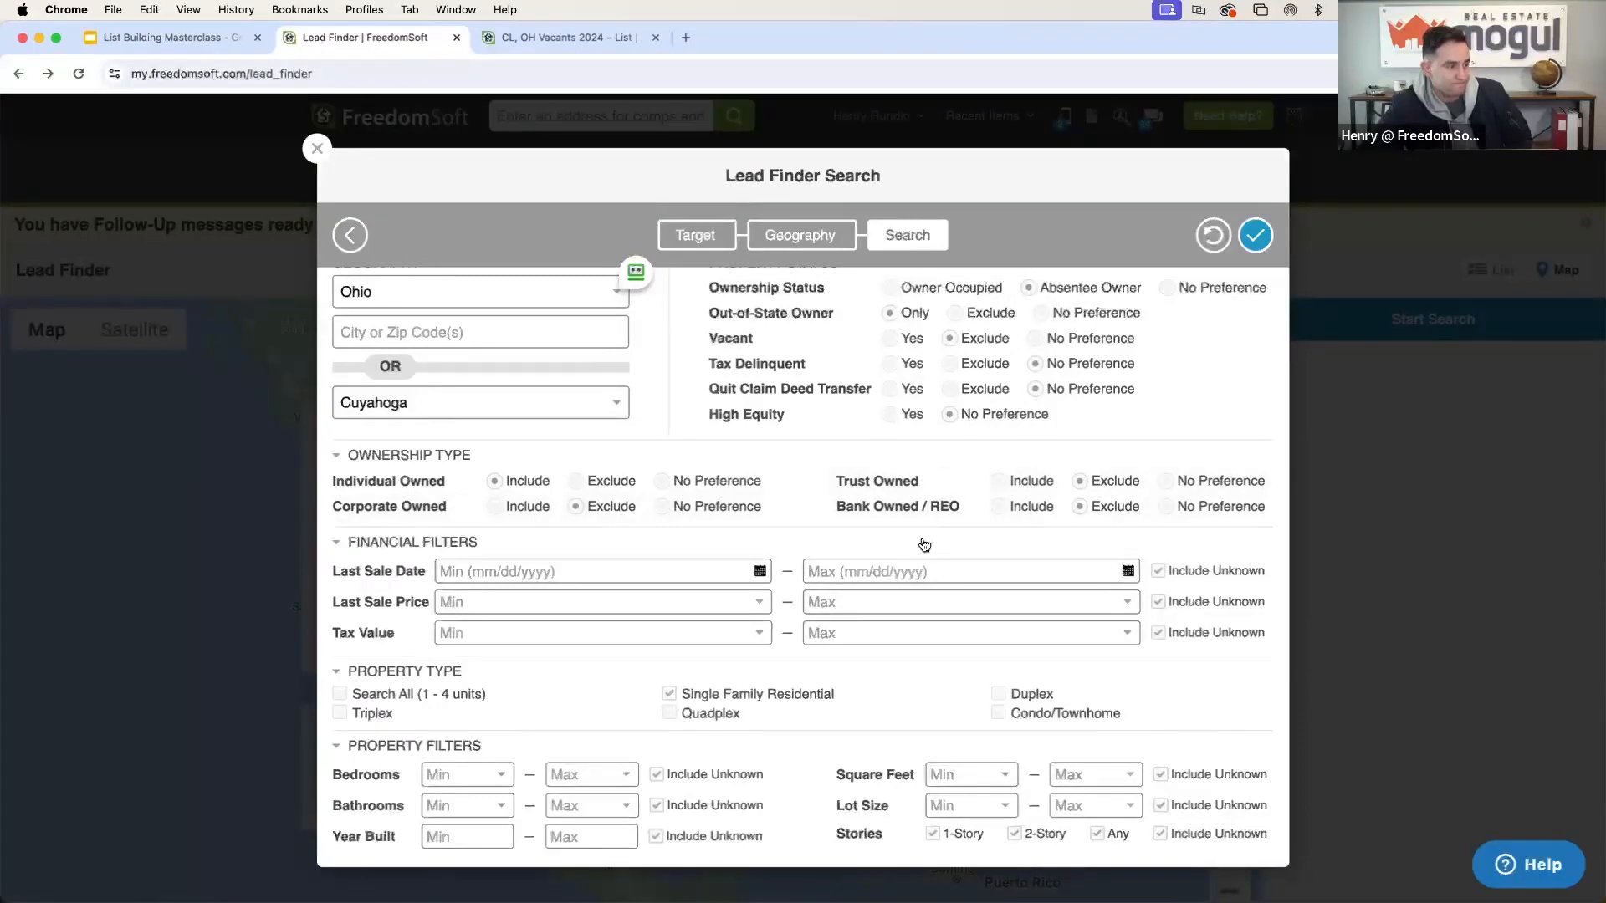
scroll(911, 627, "down", 1)
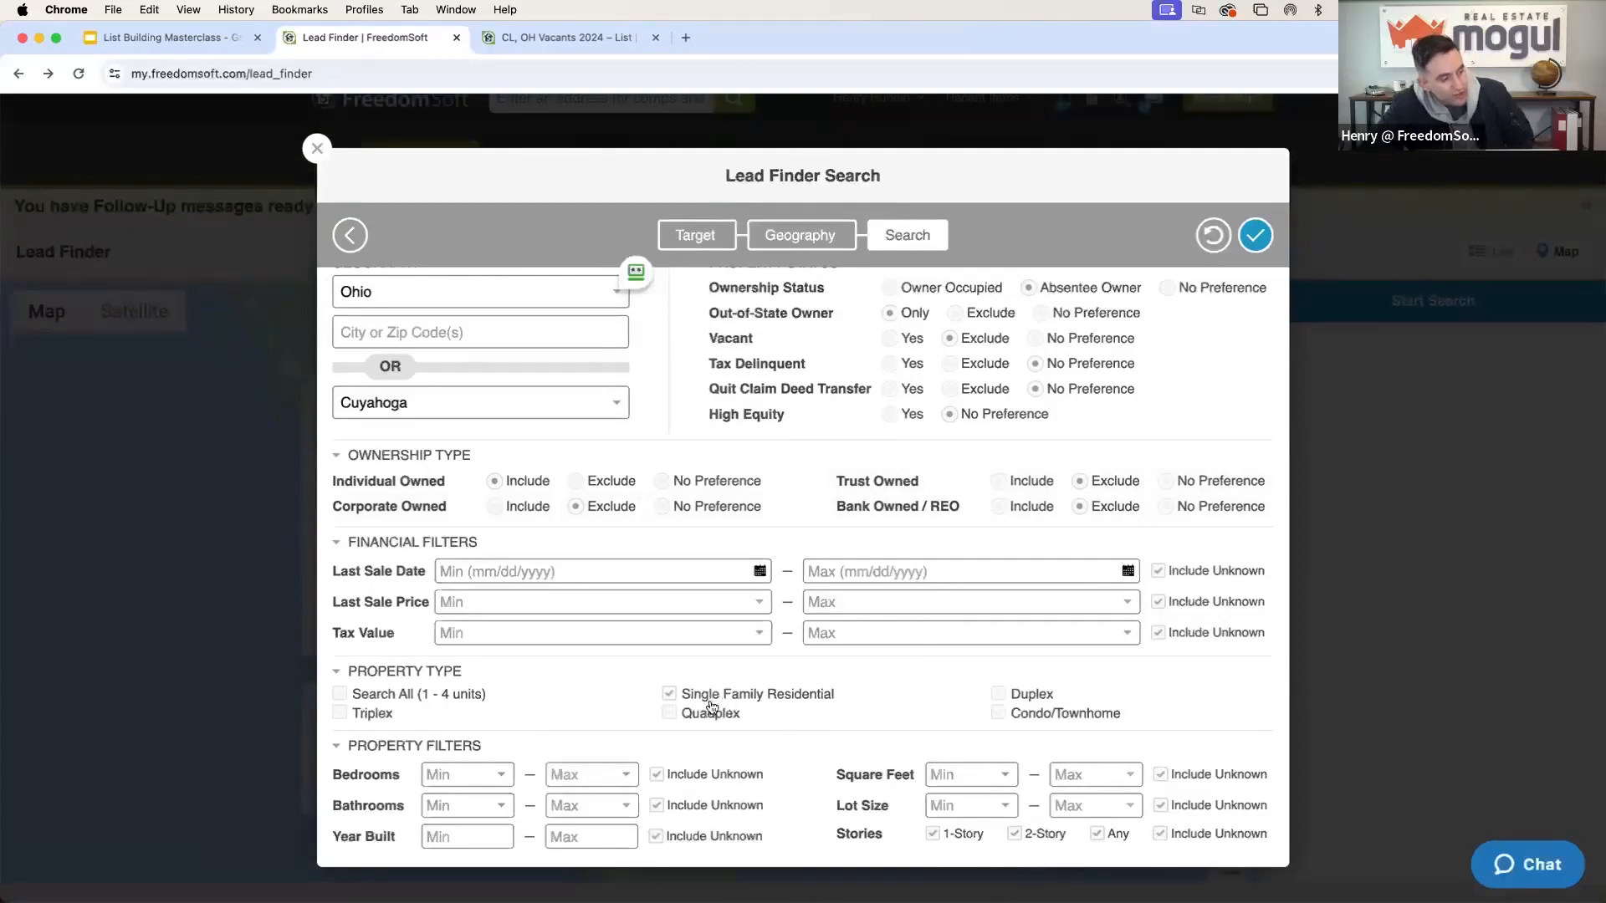
Add Duplex, Quadplex and Triplex to the Single Family Residential property type and run the search.
left_click(1031, 697)
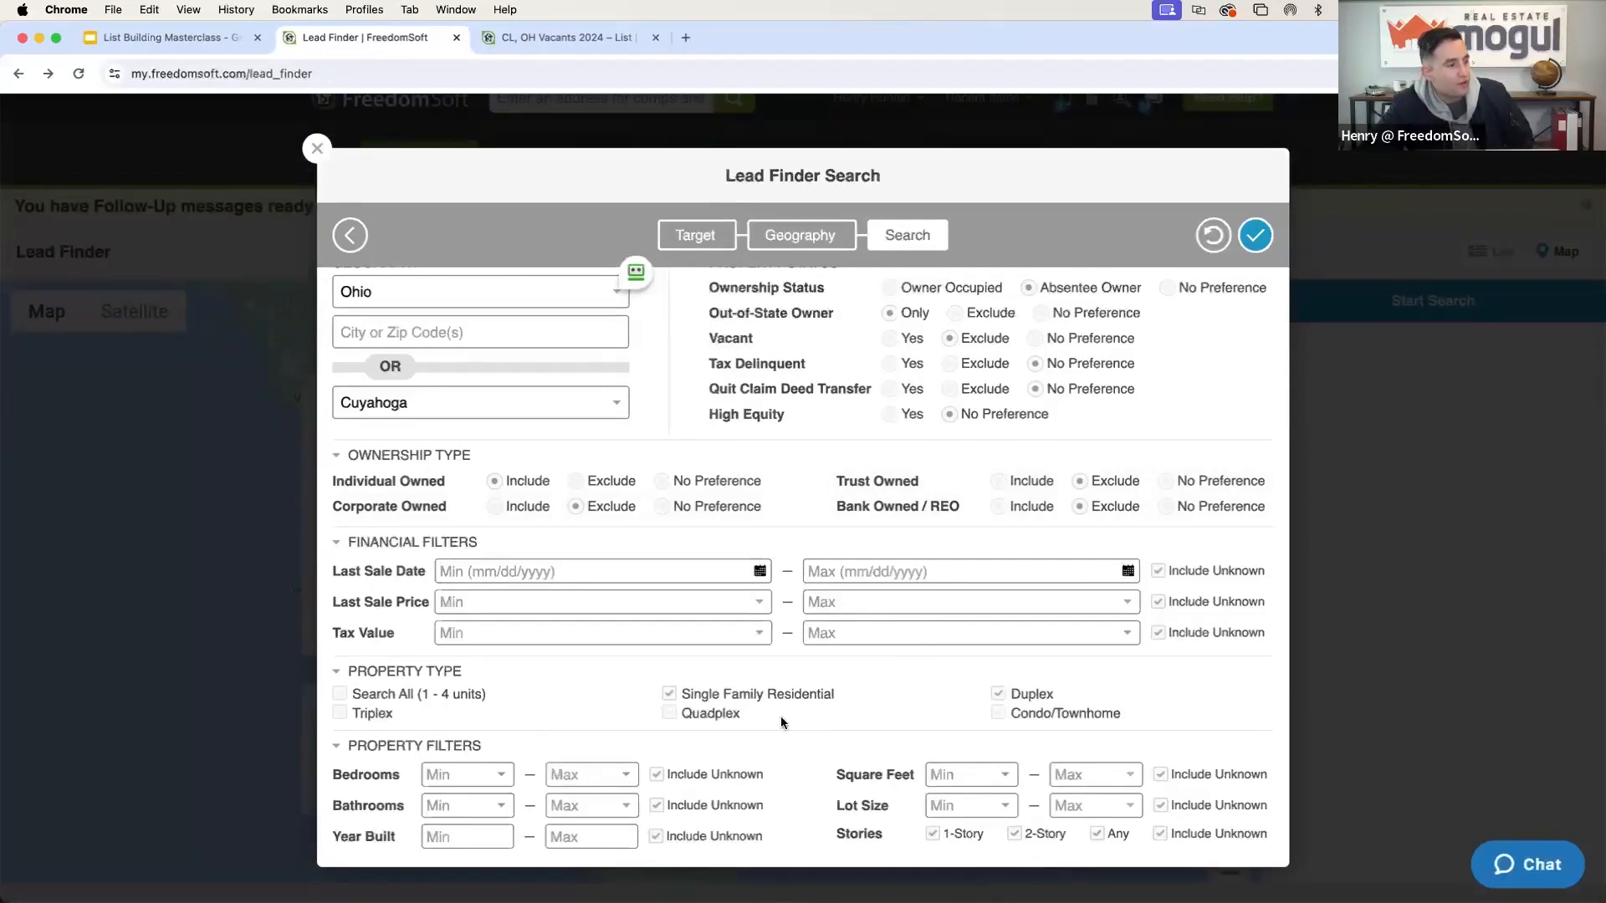
left_click(713, 721)
left_click(380, 723)
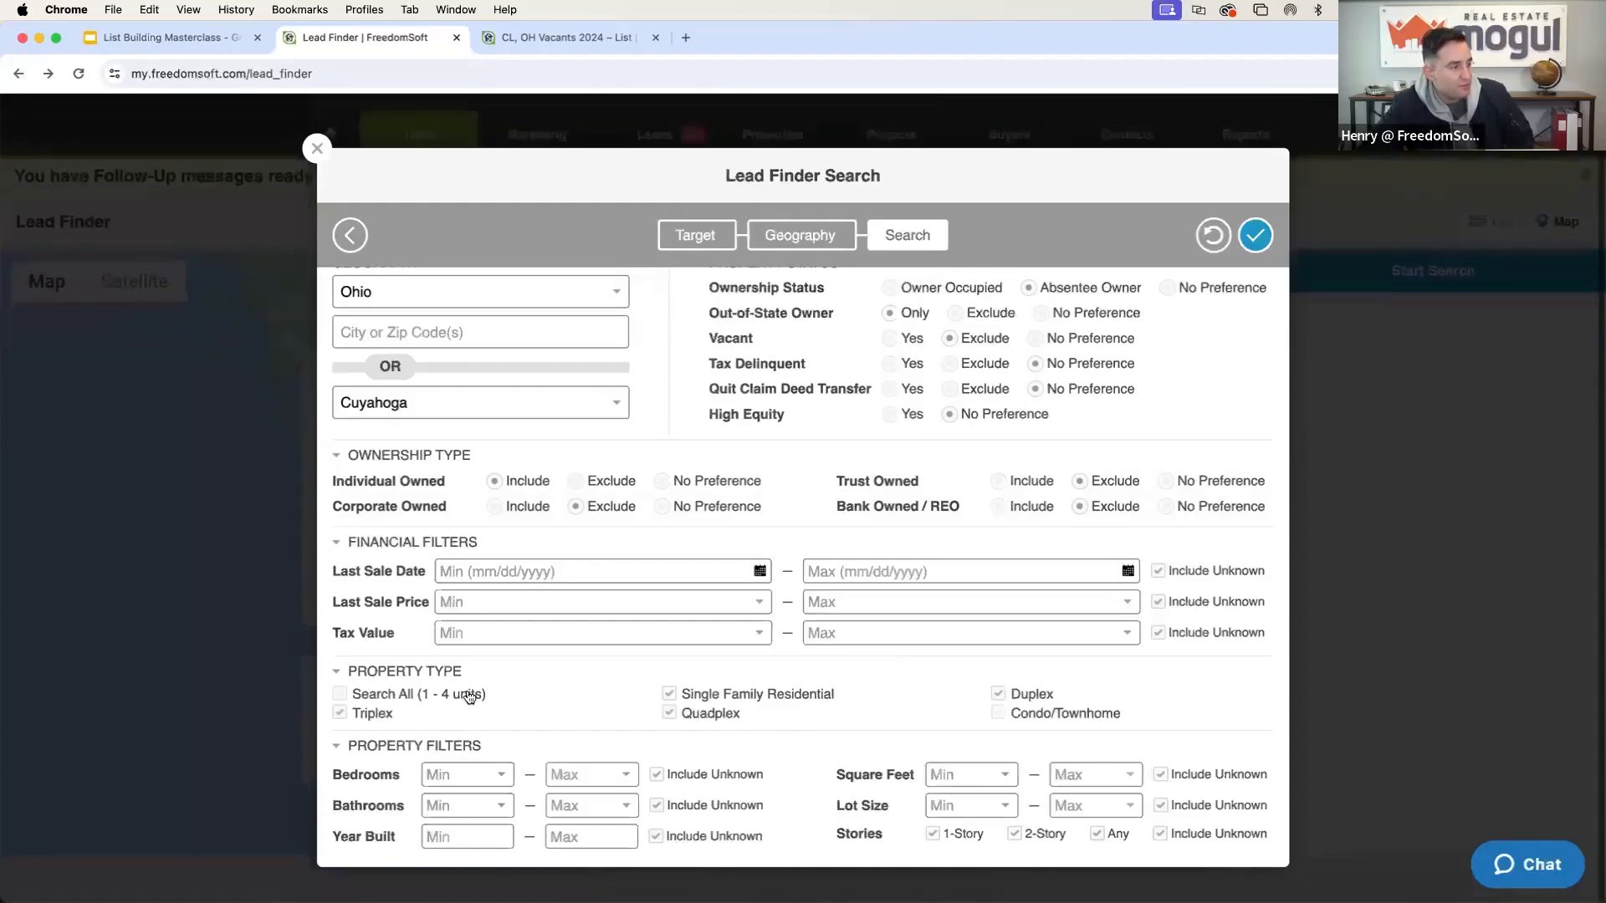
left_click(1253, 237)
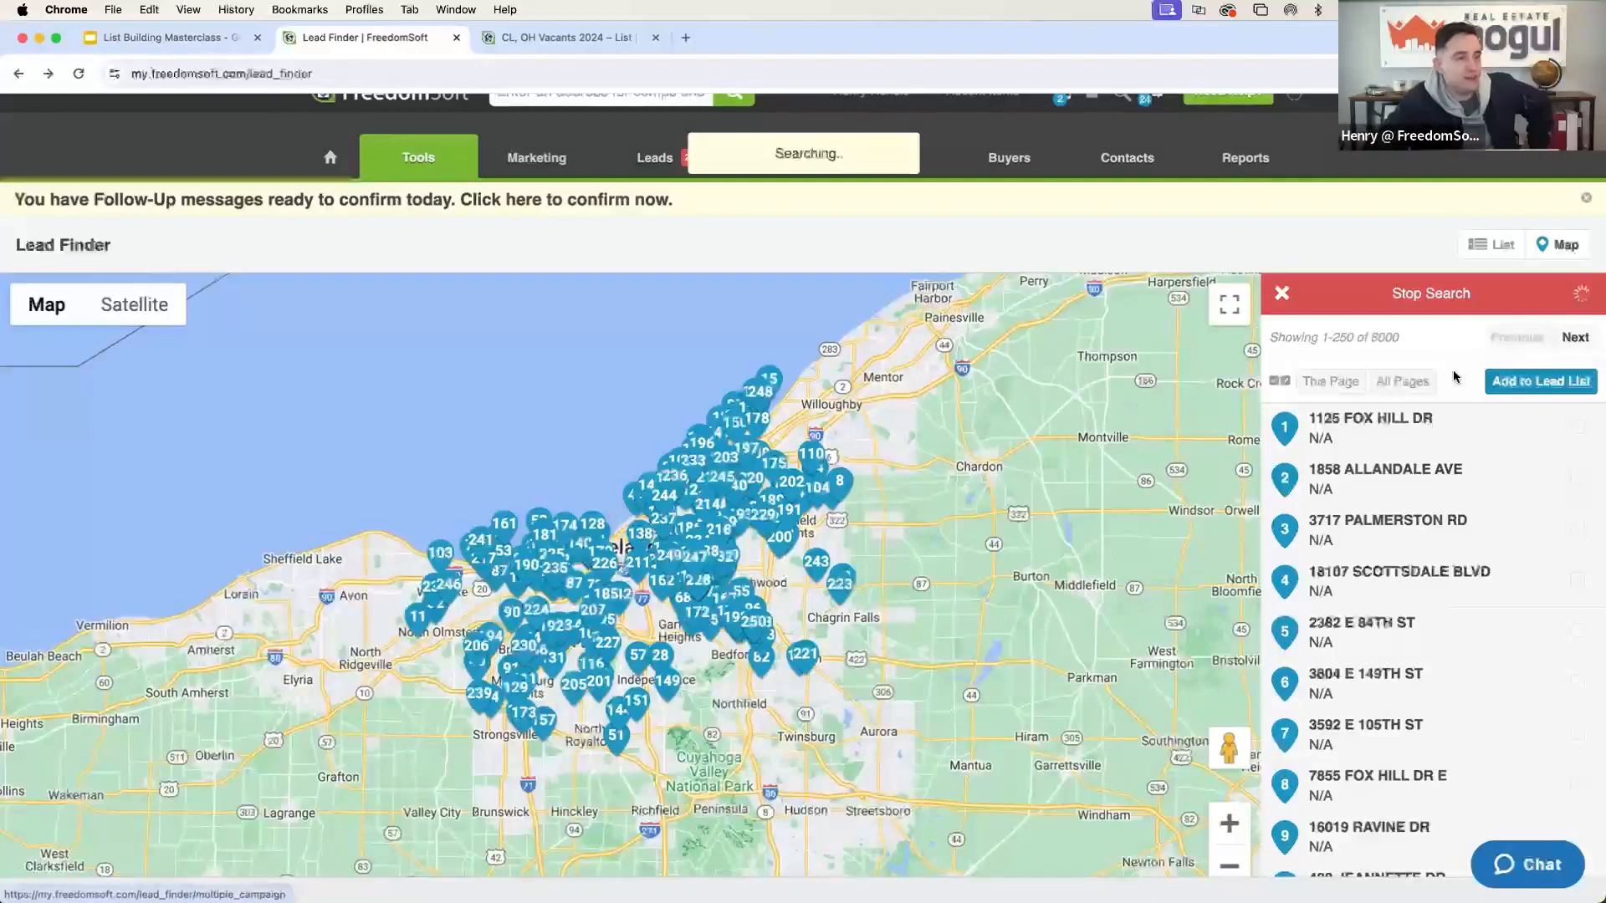
Stop the running search, narrow its criteria to High Equity Yes with a maximum Last Sale Date of 2/22/2009, and search again.
left_click(1287, 294)
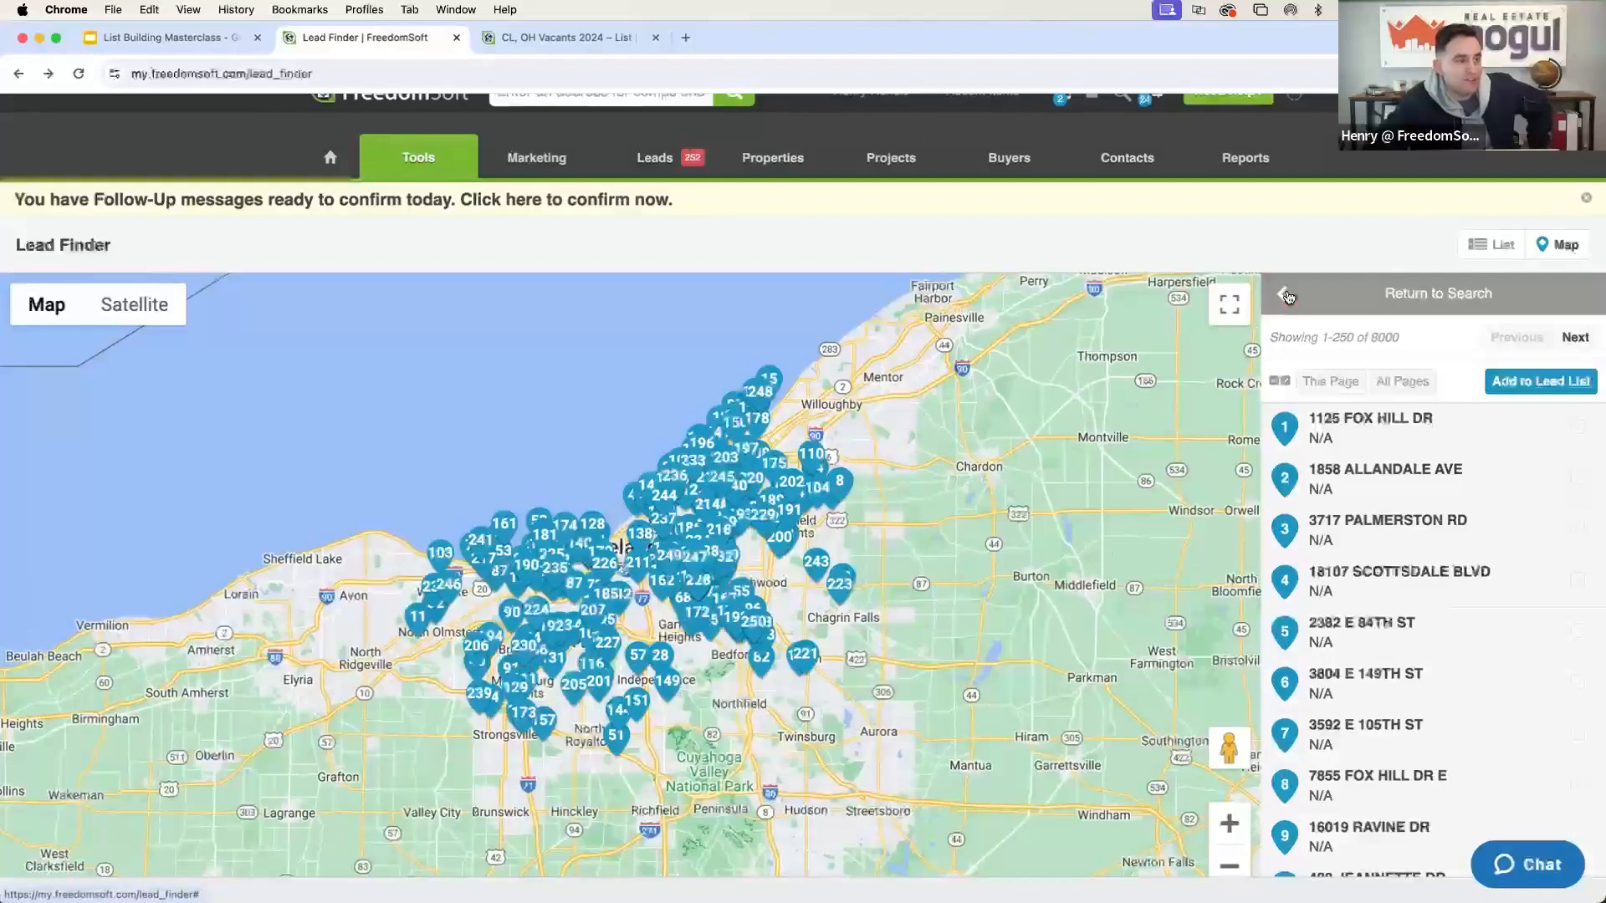
left_click(1287, 295)
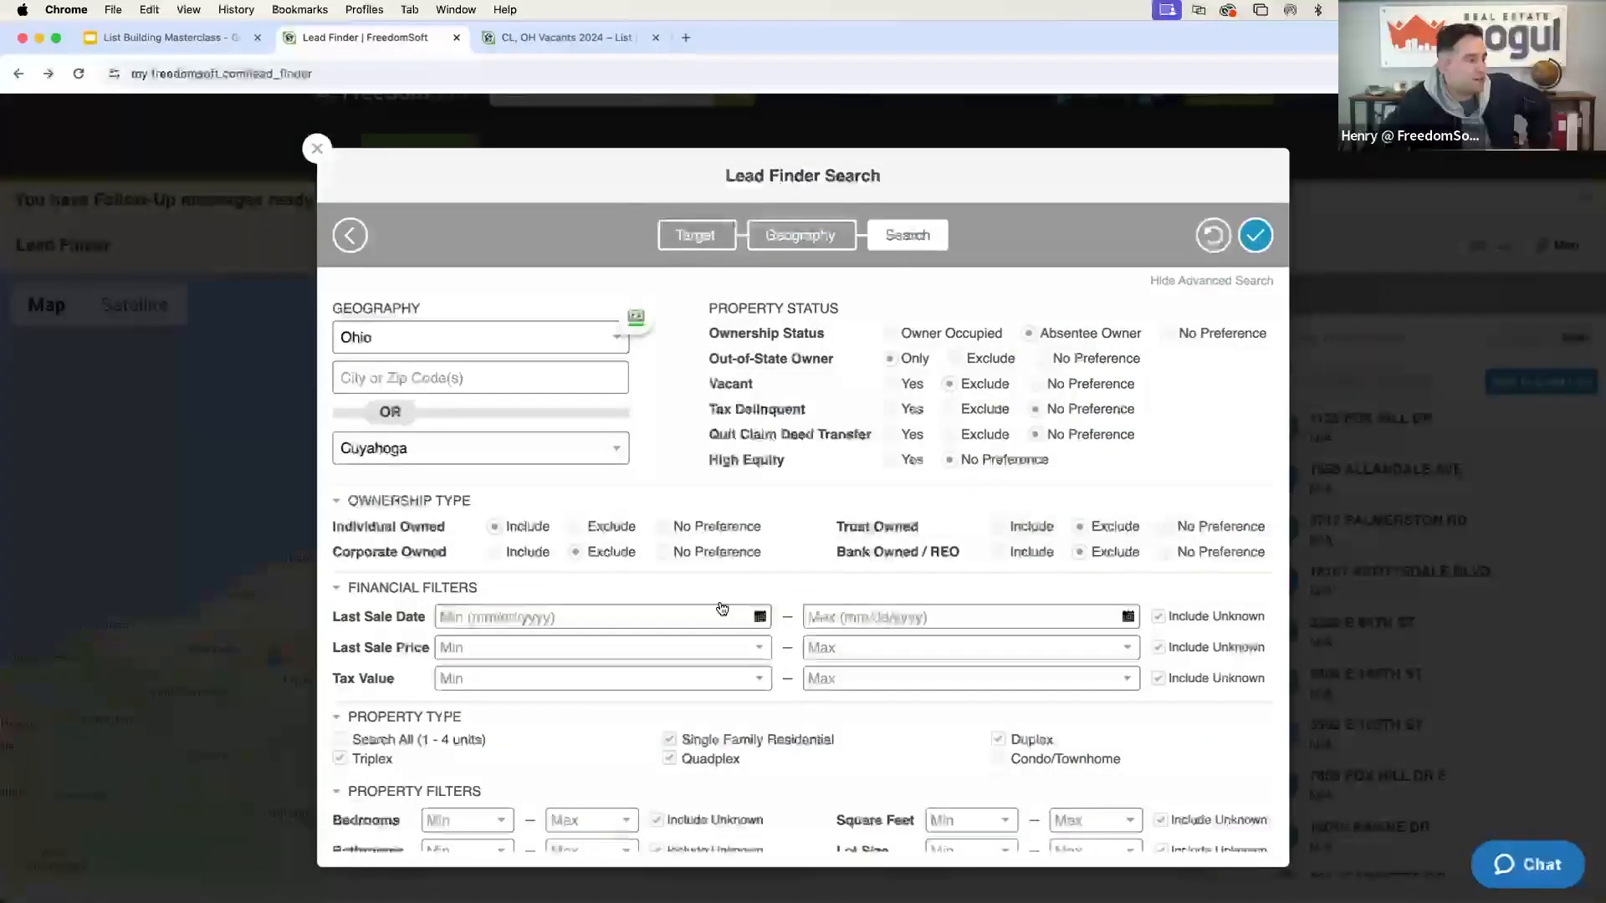
left_click(912, 461)
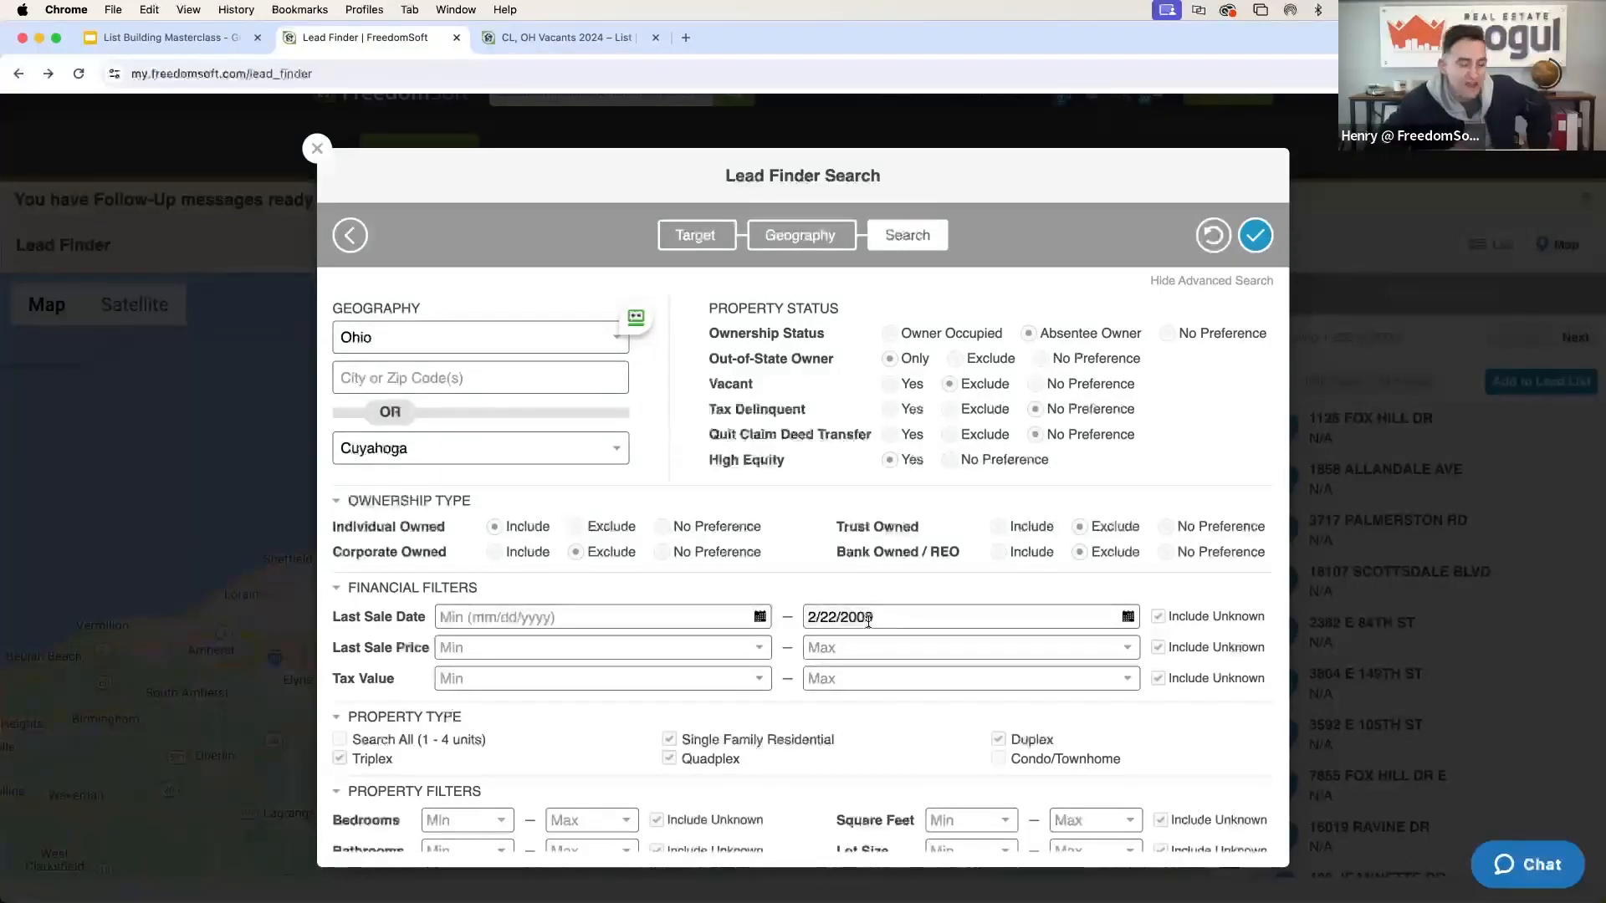
left_click(1255, 241)
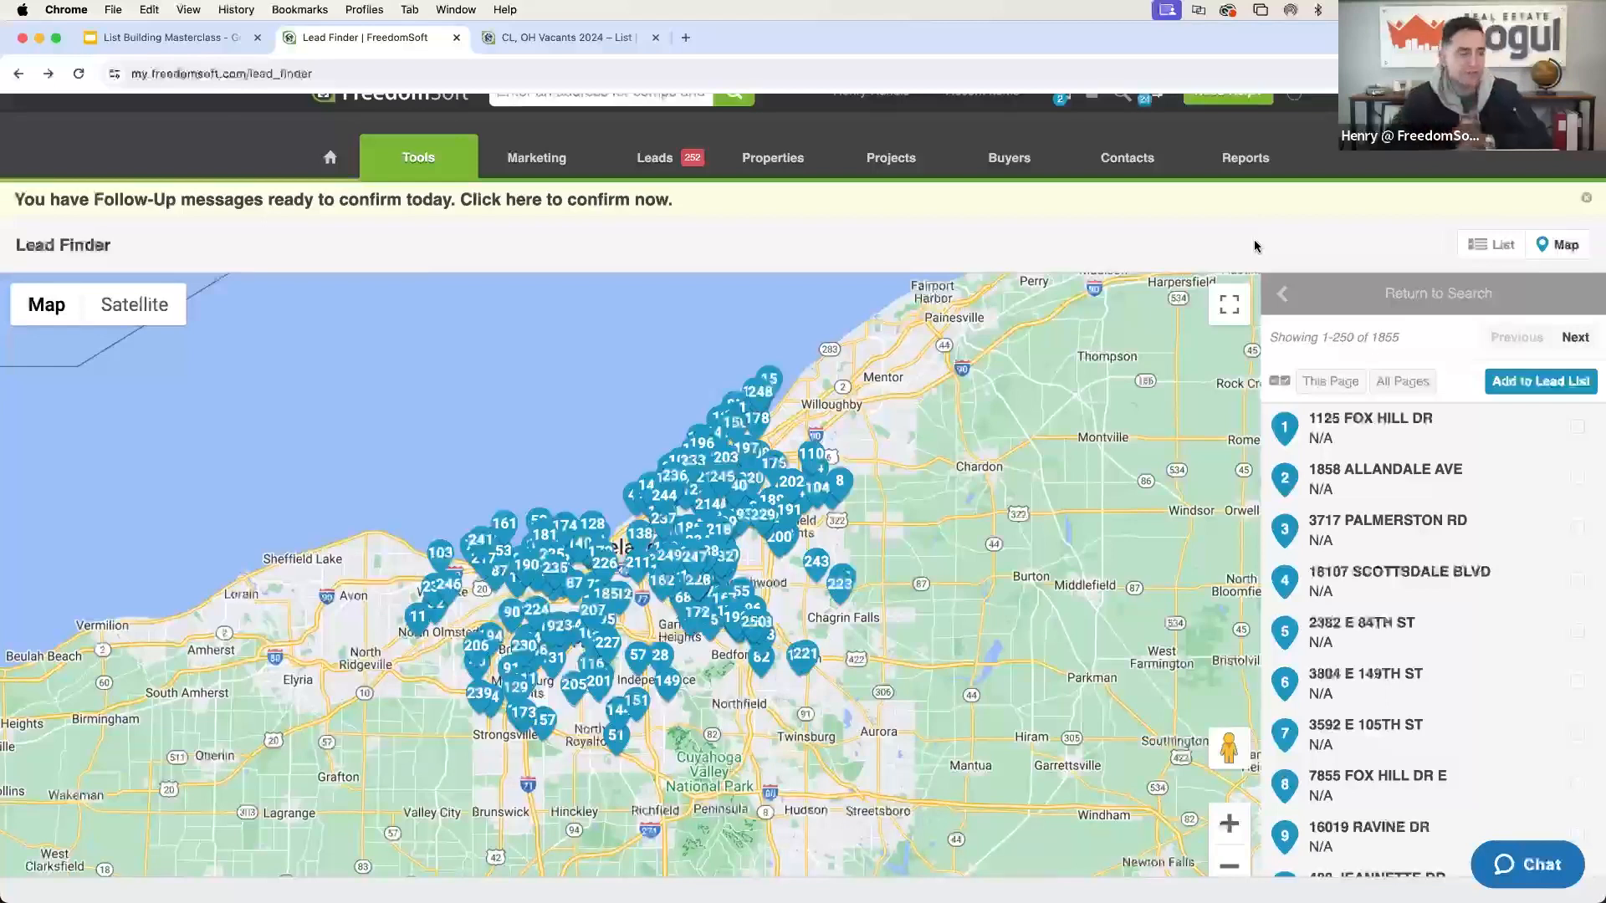
Select all search results on the current page and start adding them to a new lead list.
left_click_drag(1405, 337, 1369, 338)
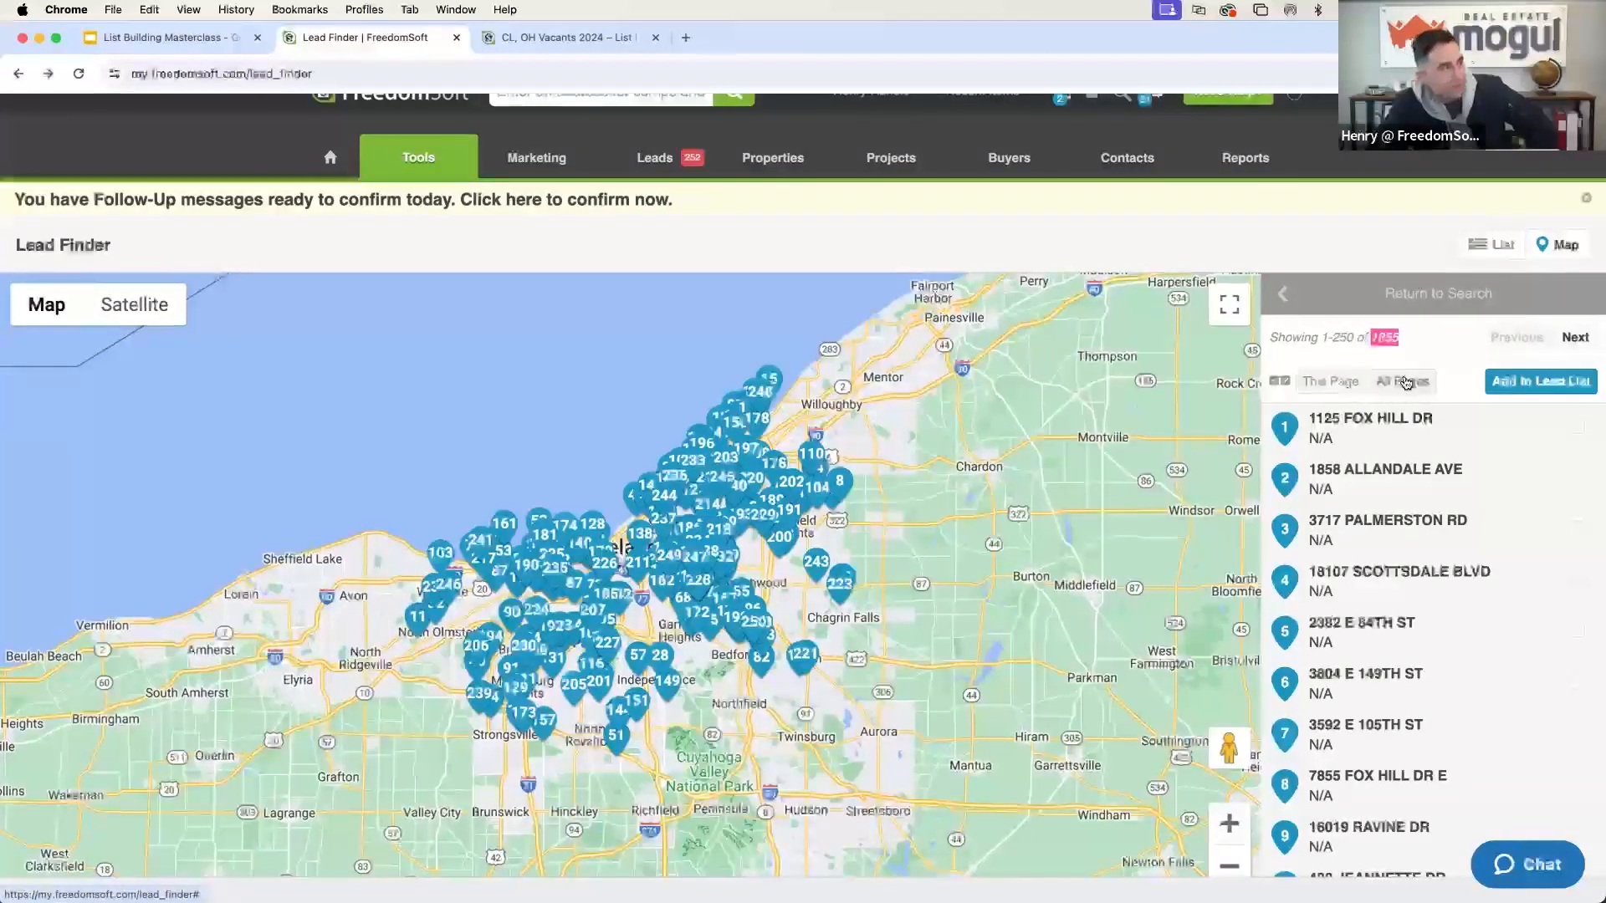
left_click(1331, 382)
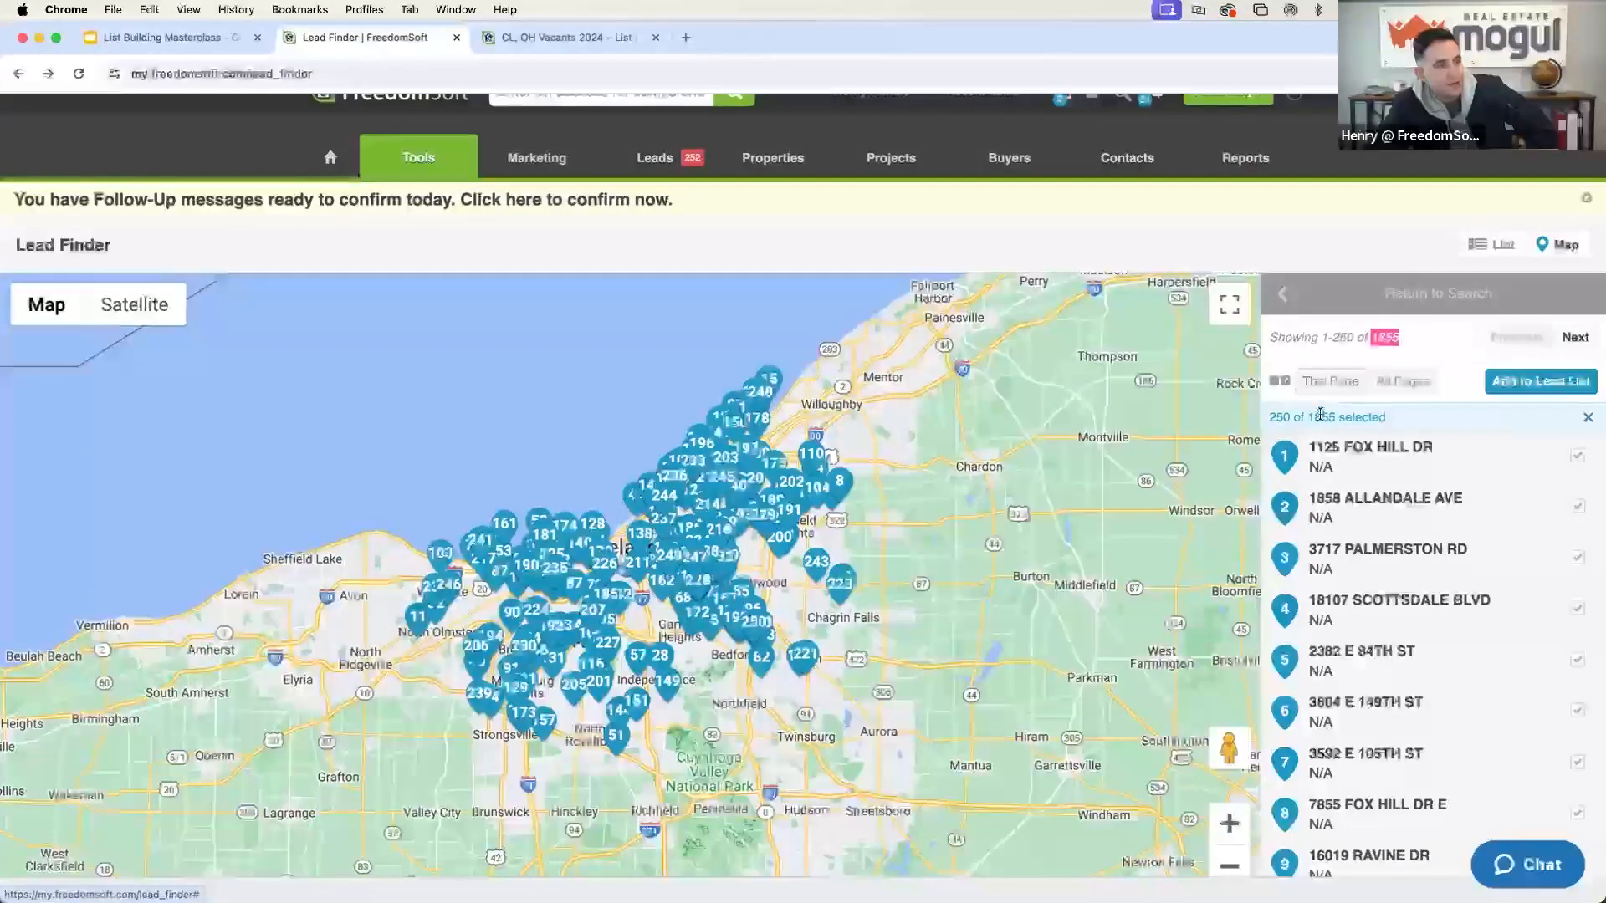
left_click(1490, 383)
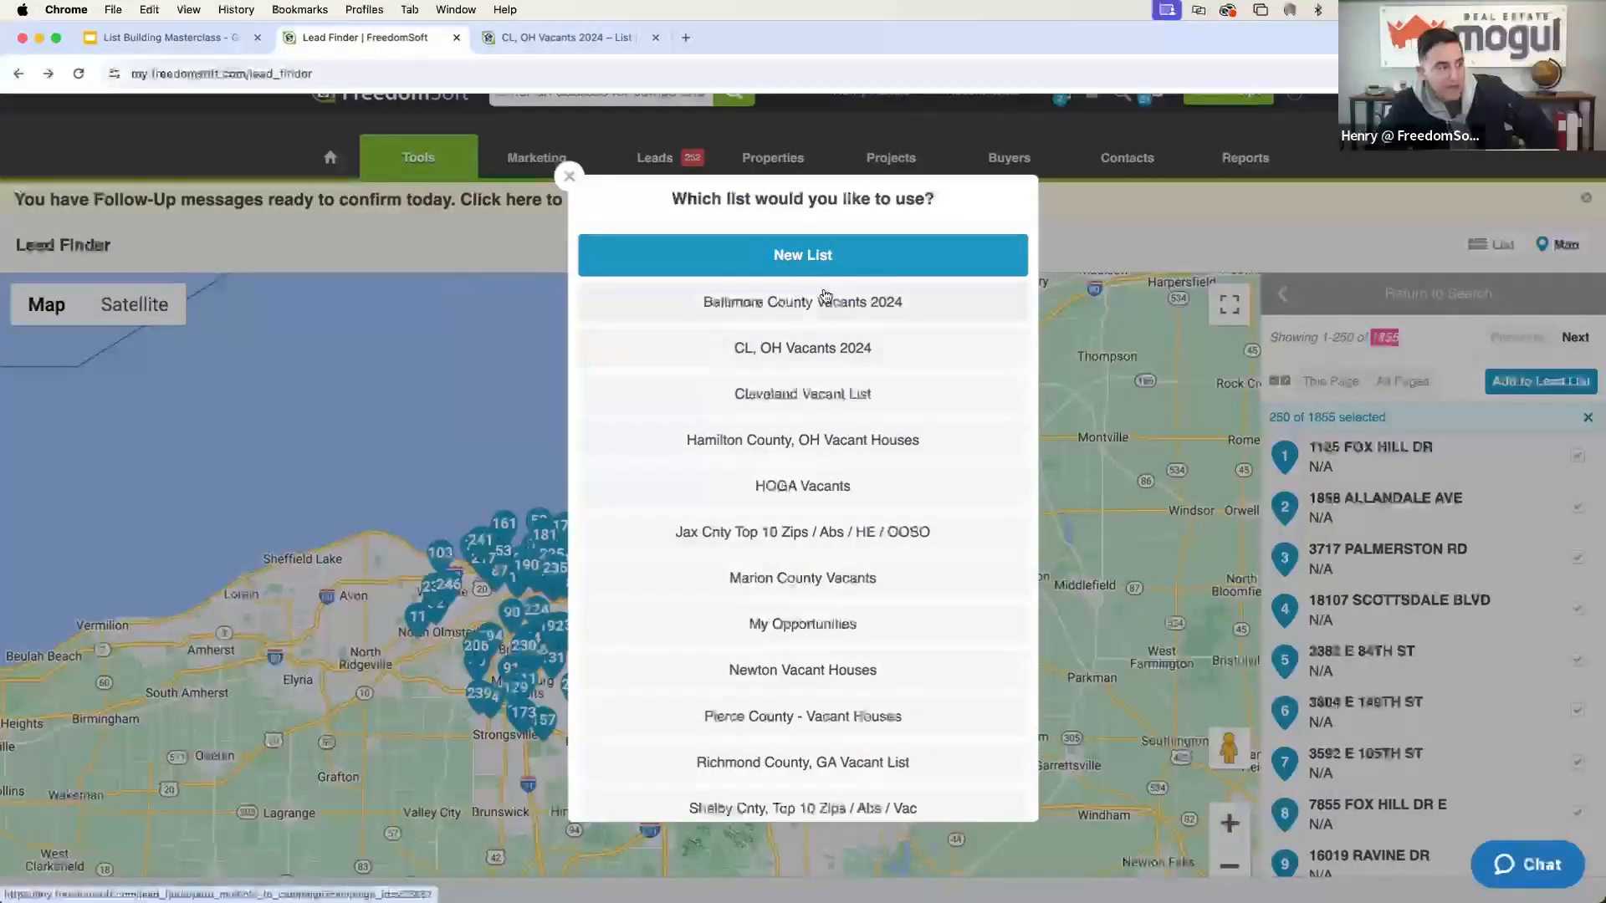
left_click(852, 264)
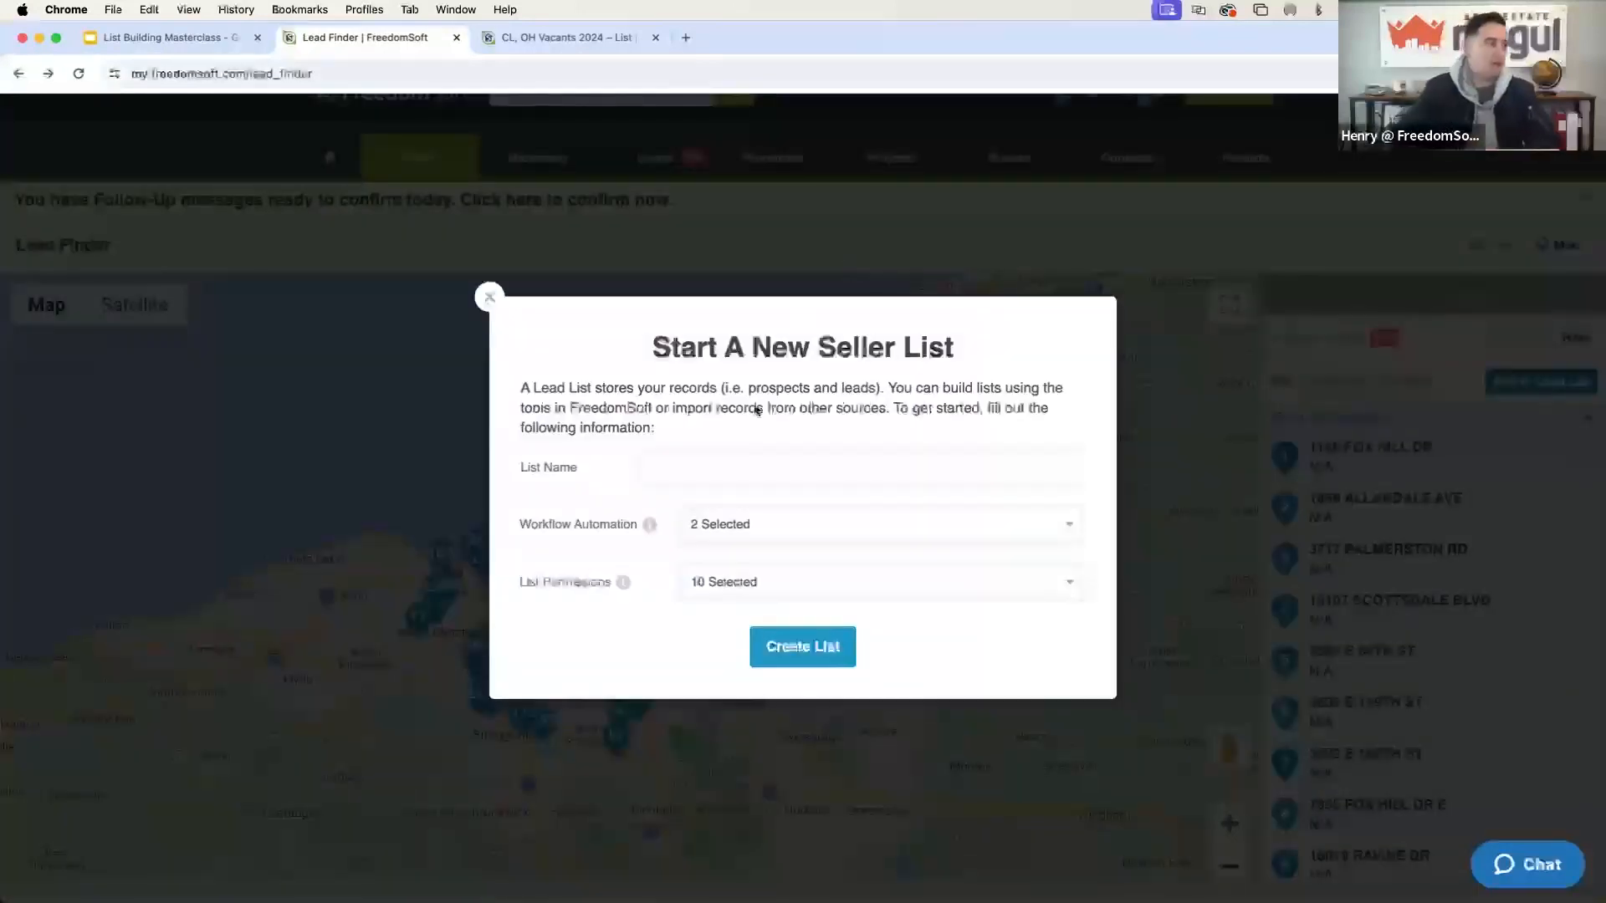
Name the new seller list "Cl, OH Distant Landlord, High eq, SF + MF, Individually owned" and create it.
left_click(722, 462)
type("Cl, Oh")
key("BackSpace")
key("BackSpace")
type("H Distr")
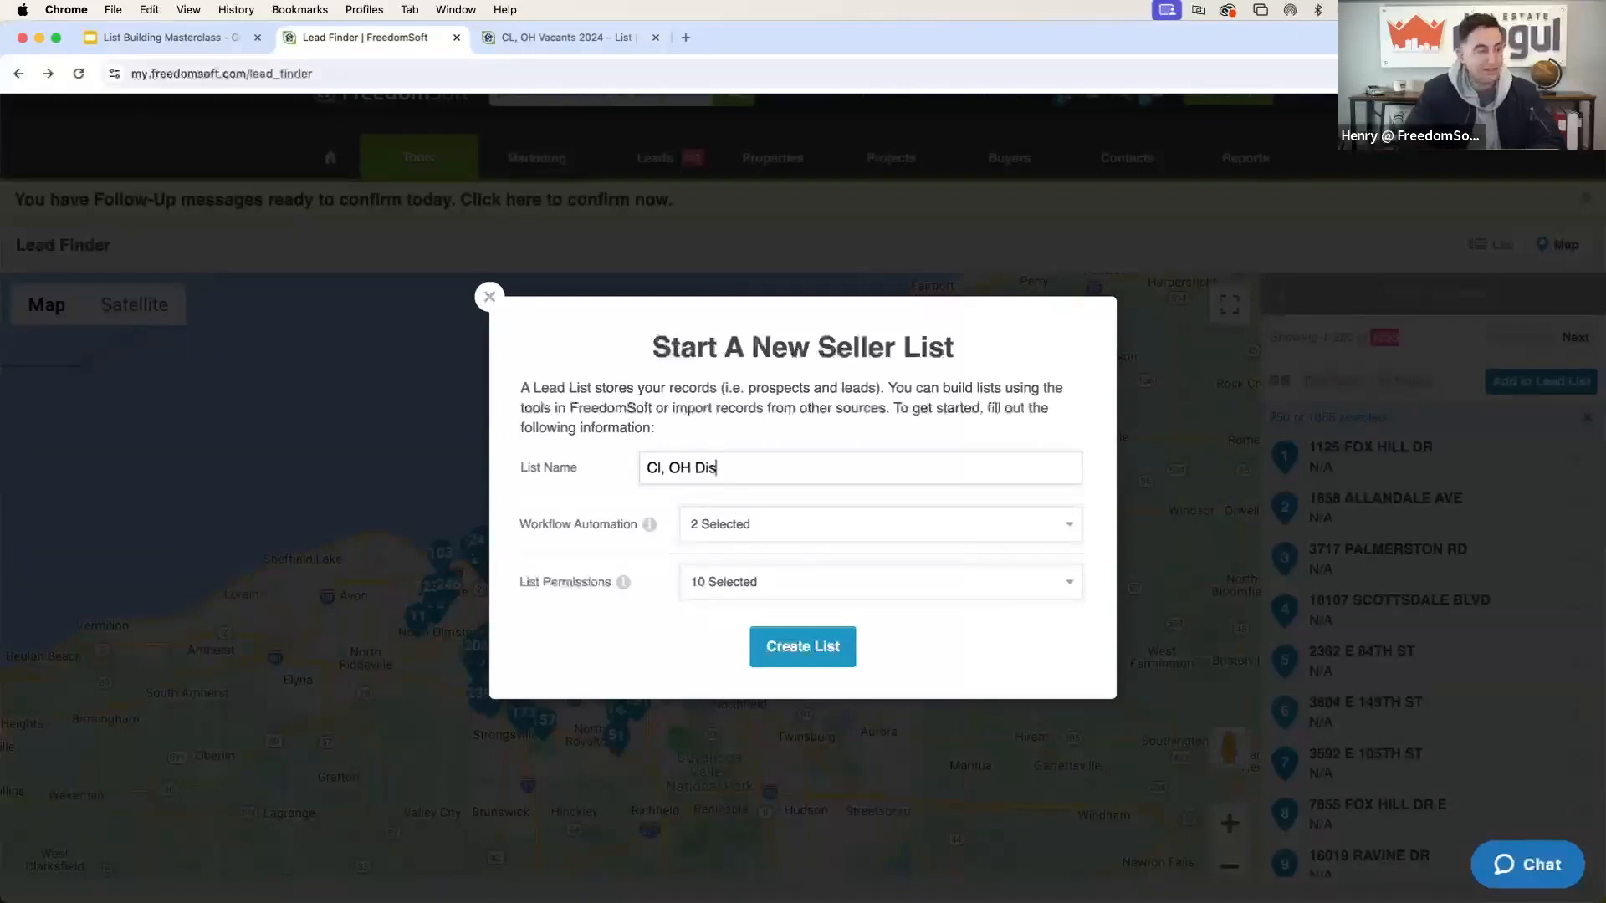
key("BackSpace")
key("BackSpace")
type("tant ")
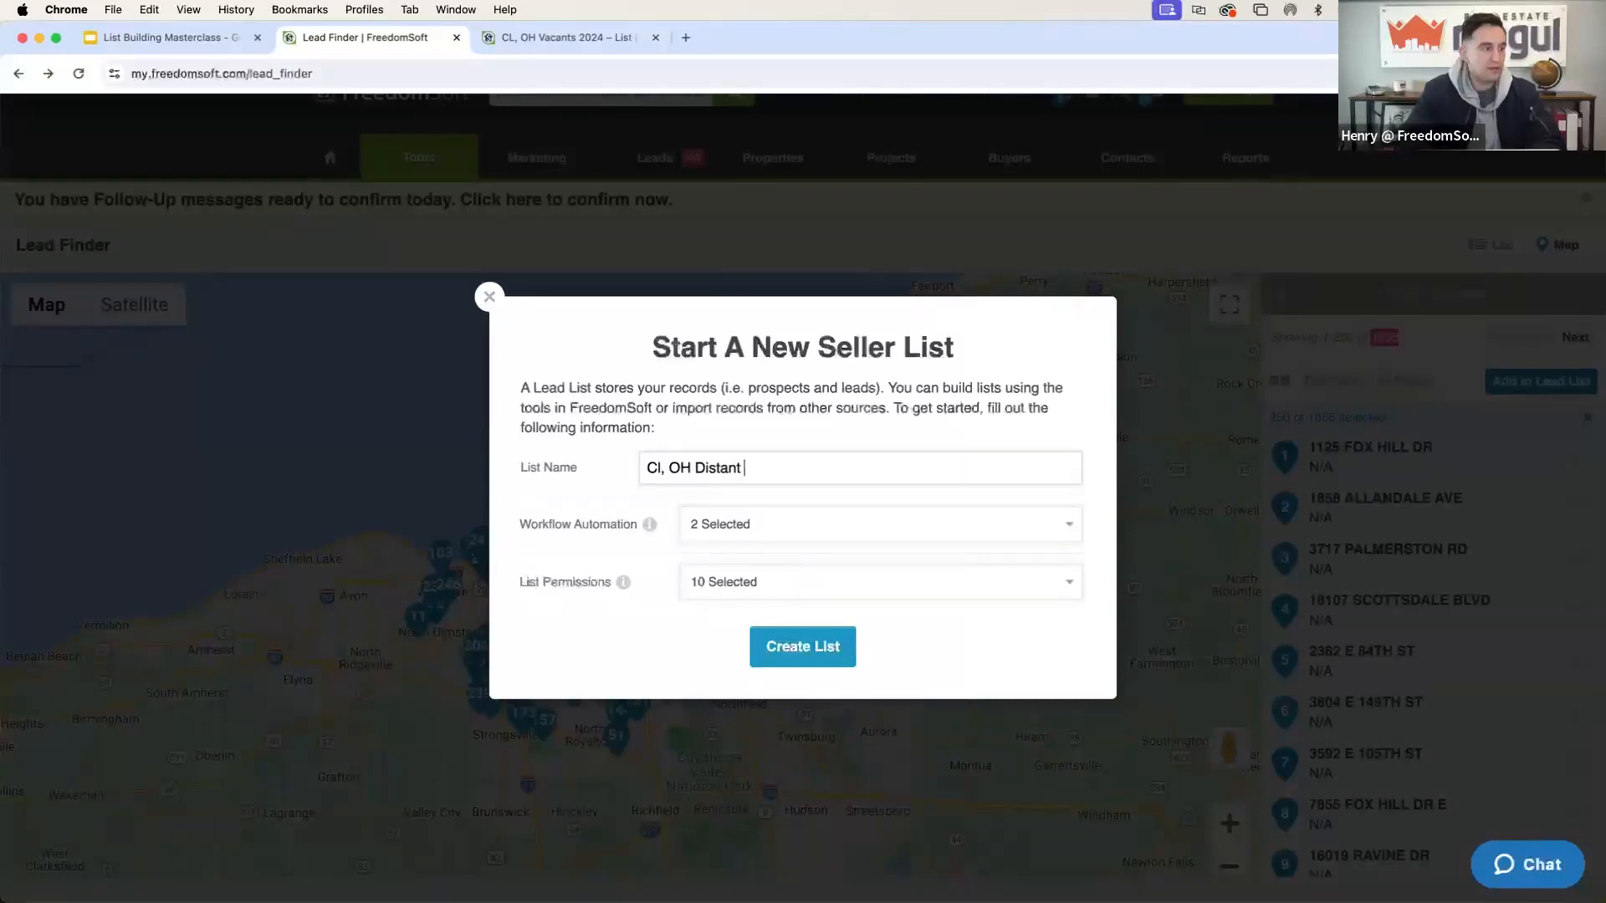
type("Landlord, Hihgh")
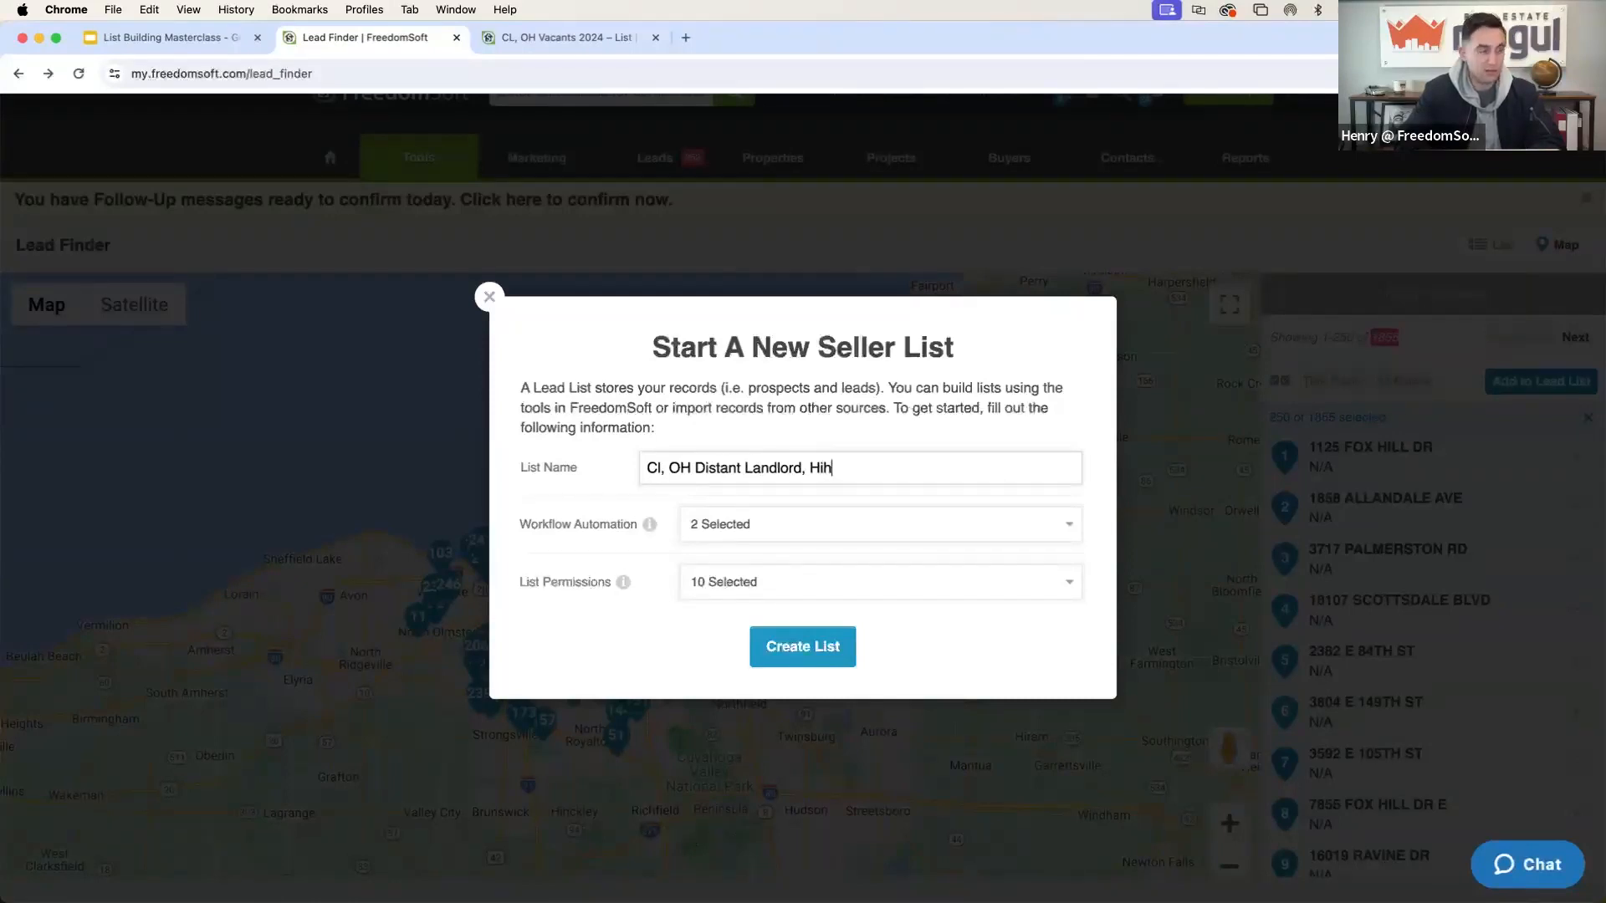
key("BackSpace")
key("BackSpace")
key("BackSpace")
key("BackSpace")
type("gh eq")
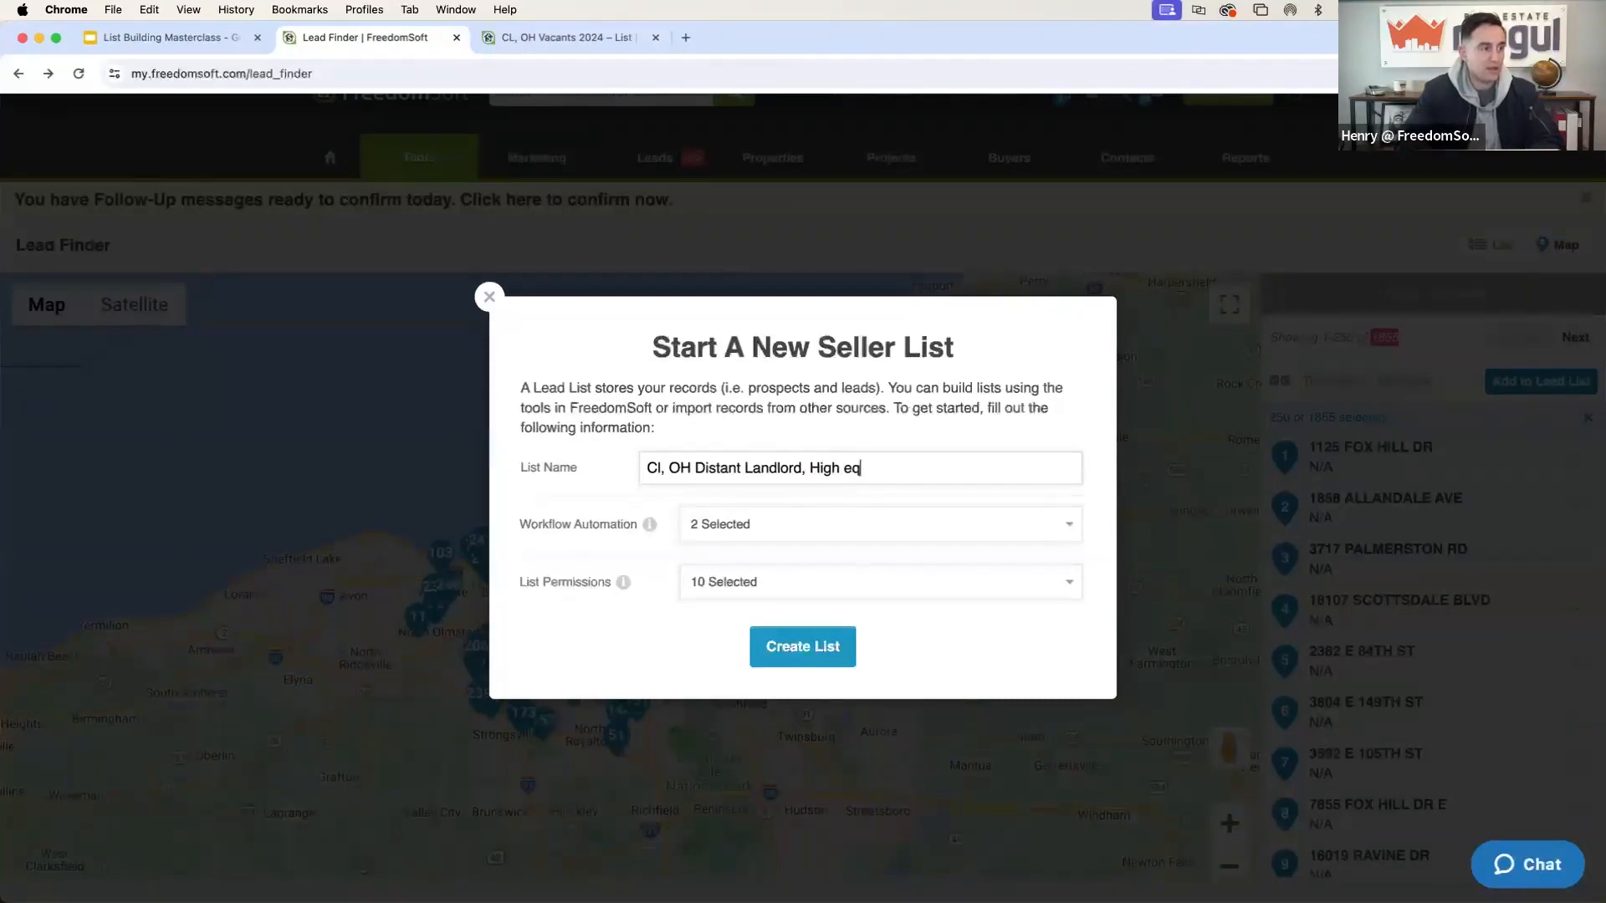
type(", SF")
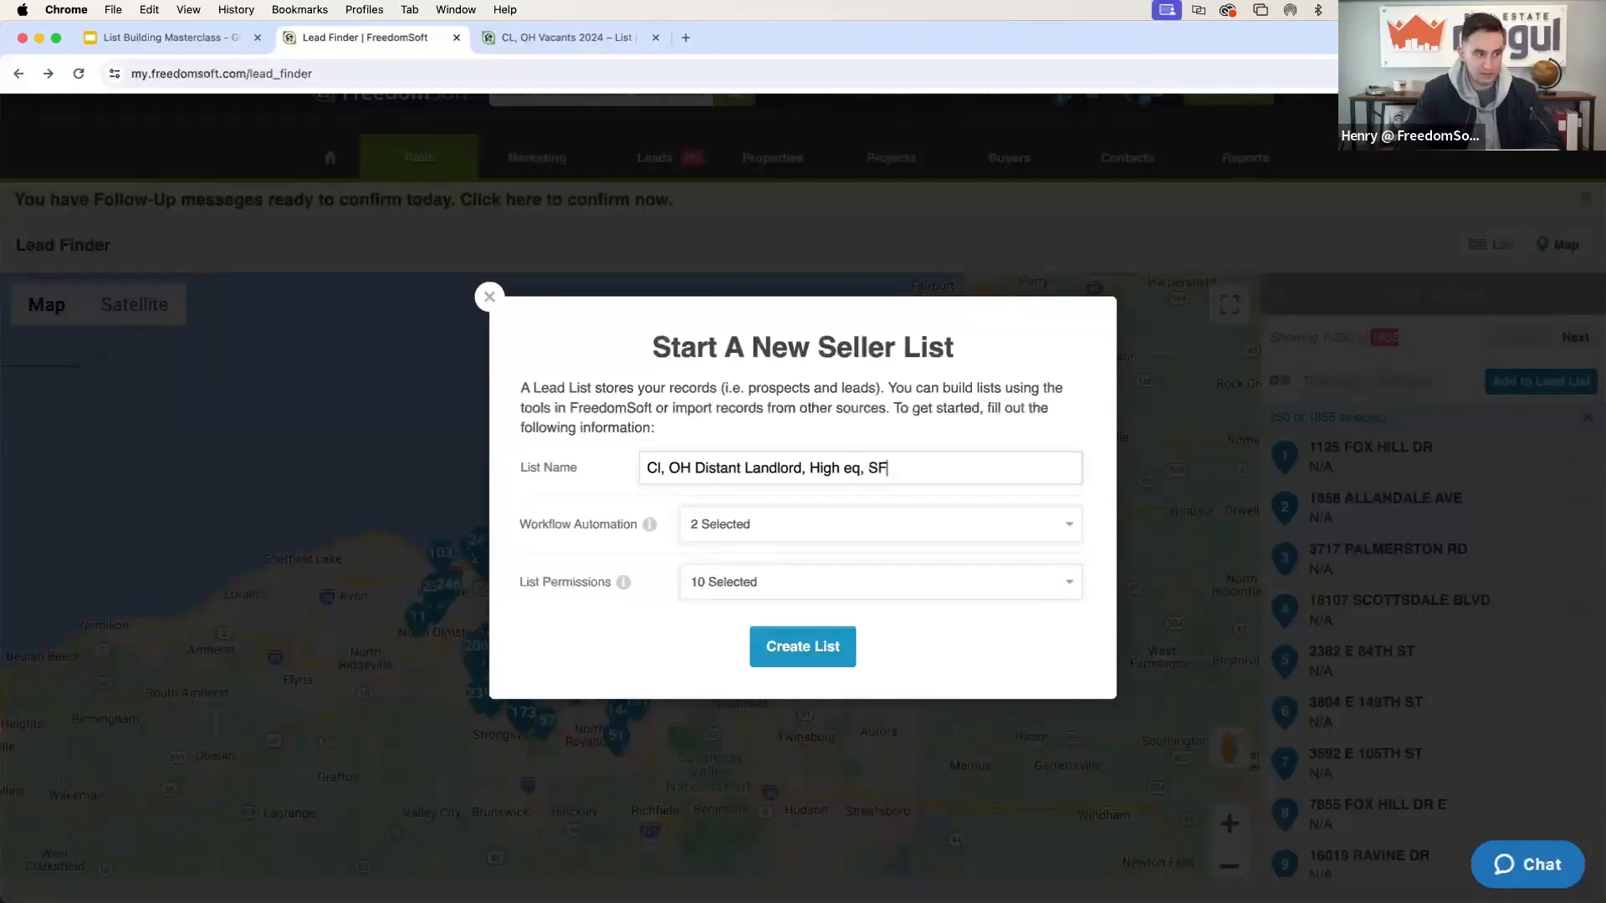
type(" + M")
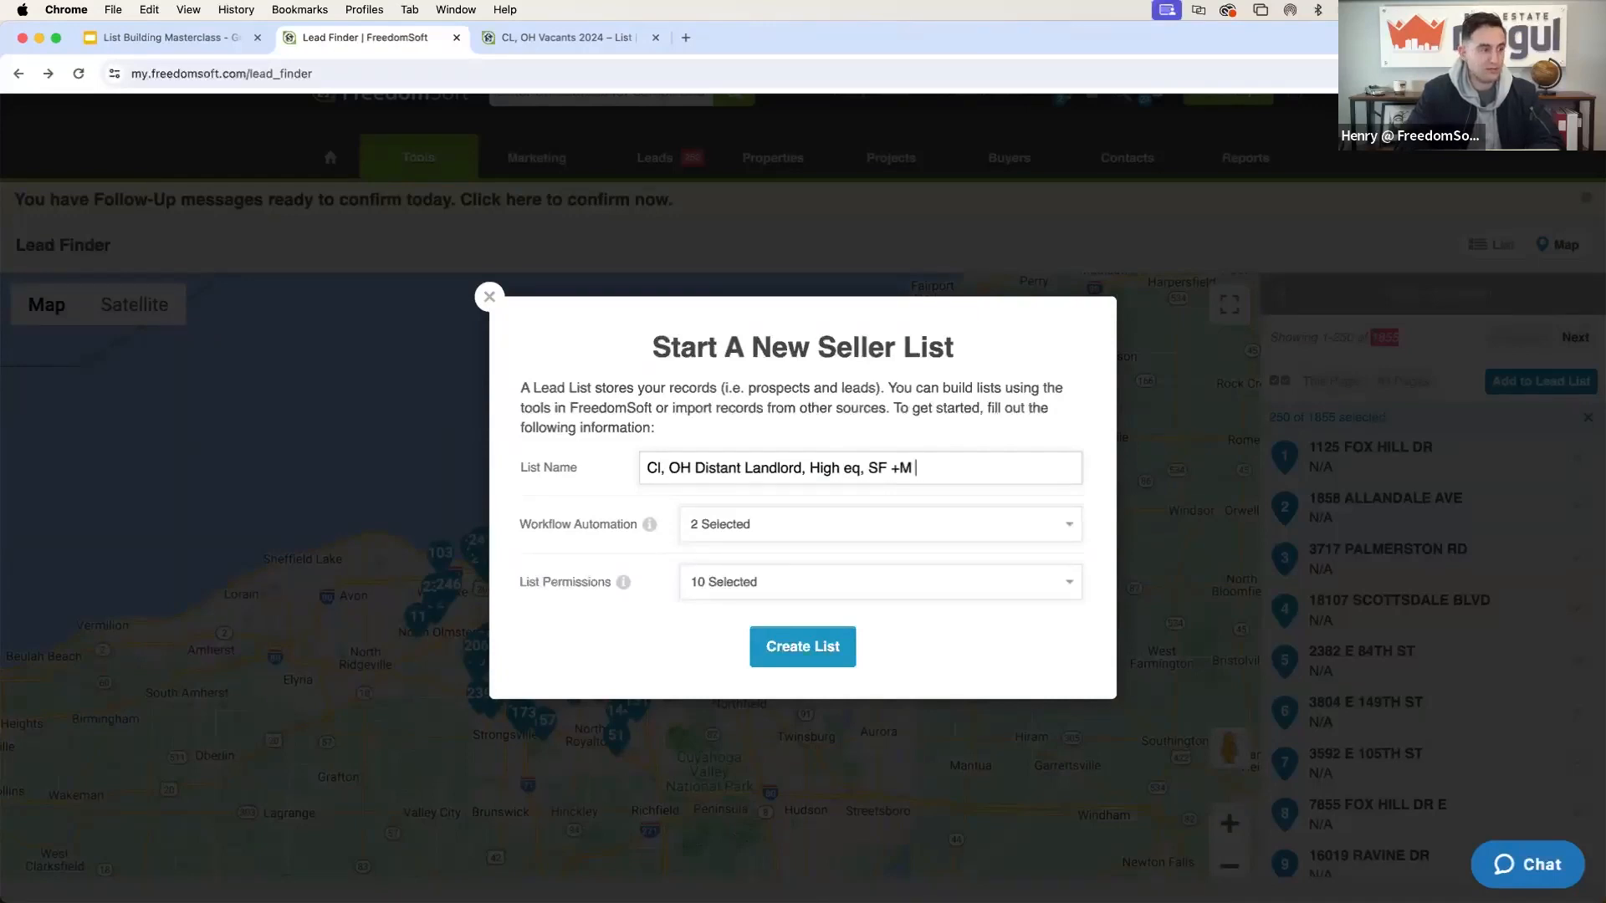
type("F, In")
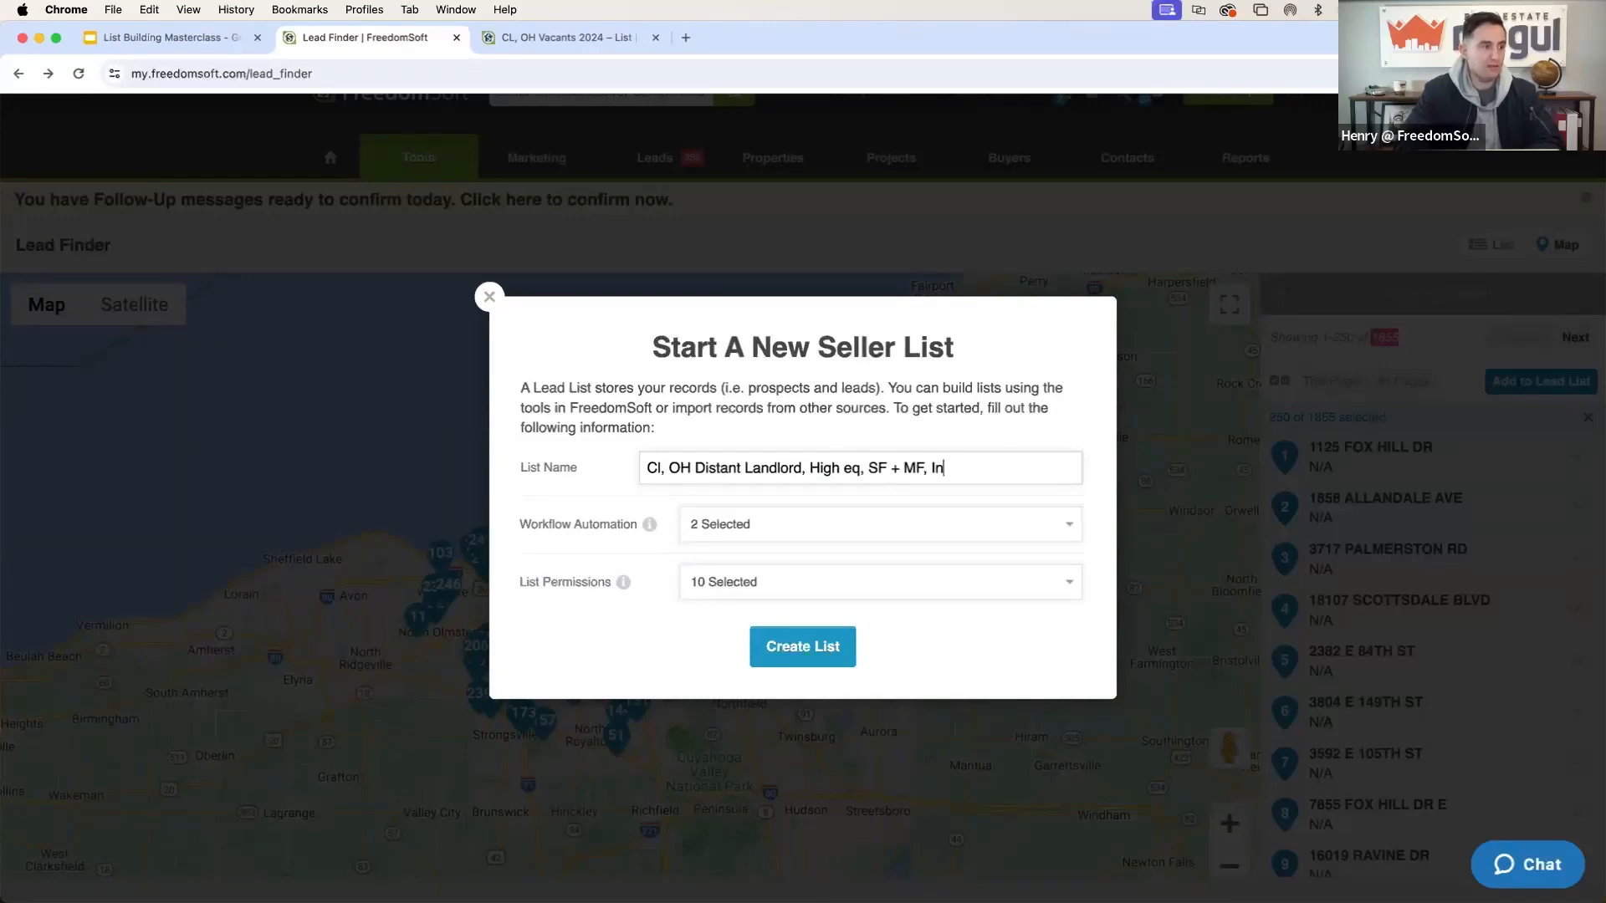
type("i")
key("BackSpace")
type("dividua")
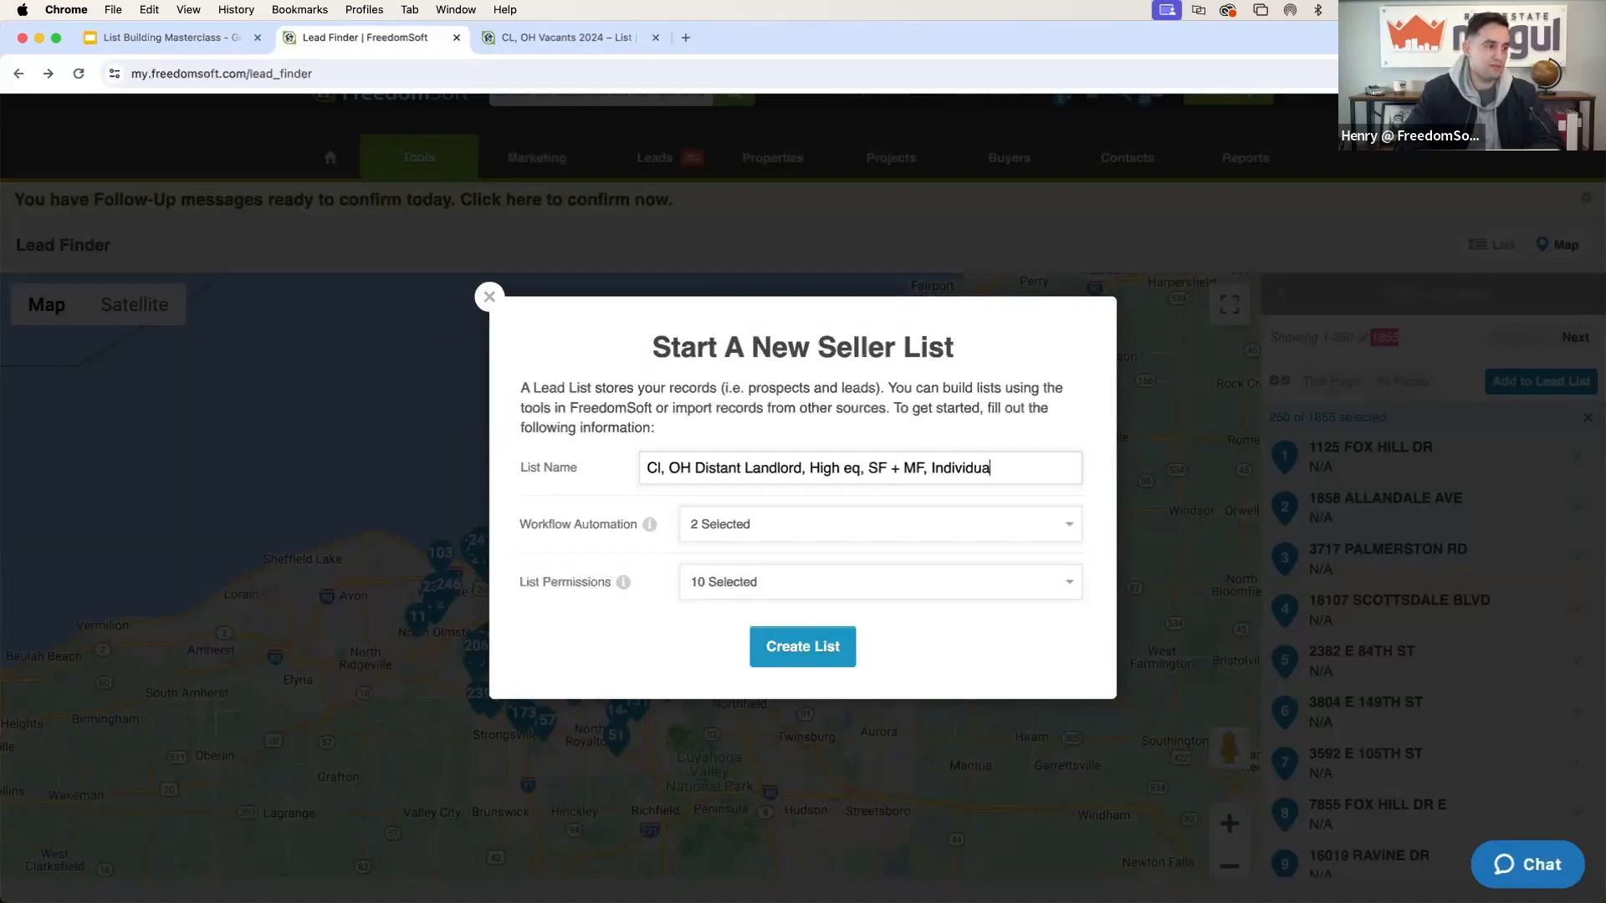
type("lly owned")
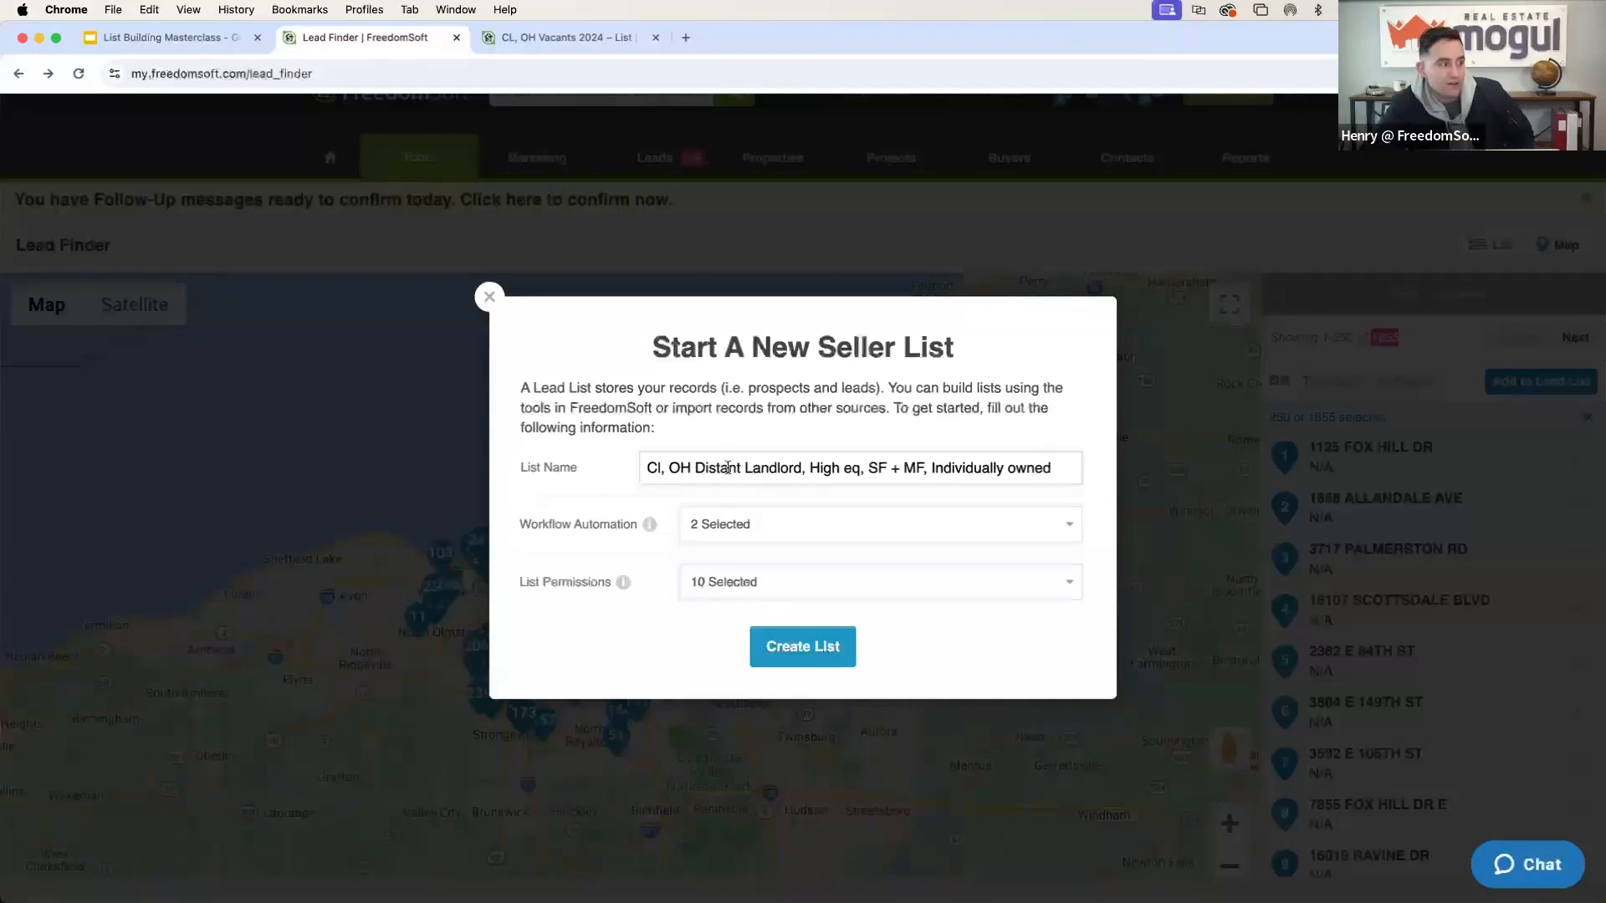
left_click(802, 467)
type(",")
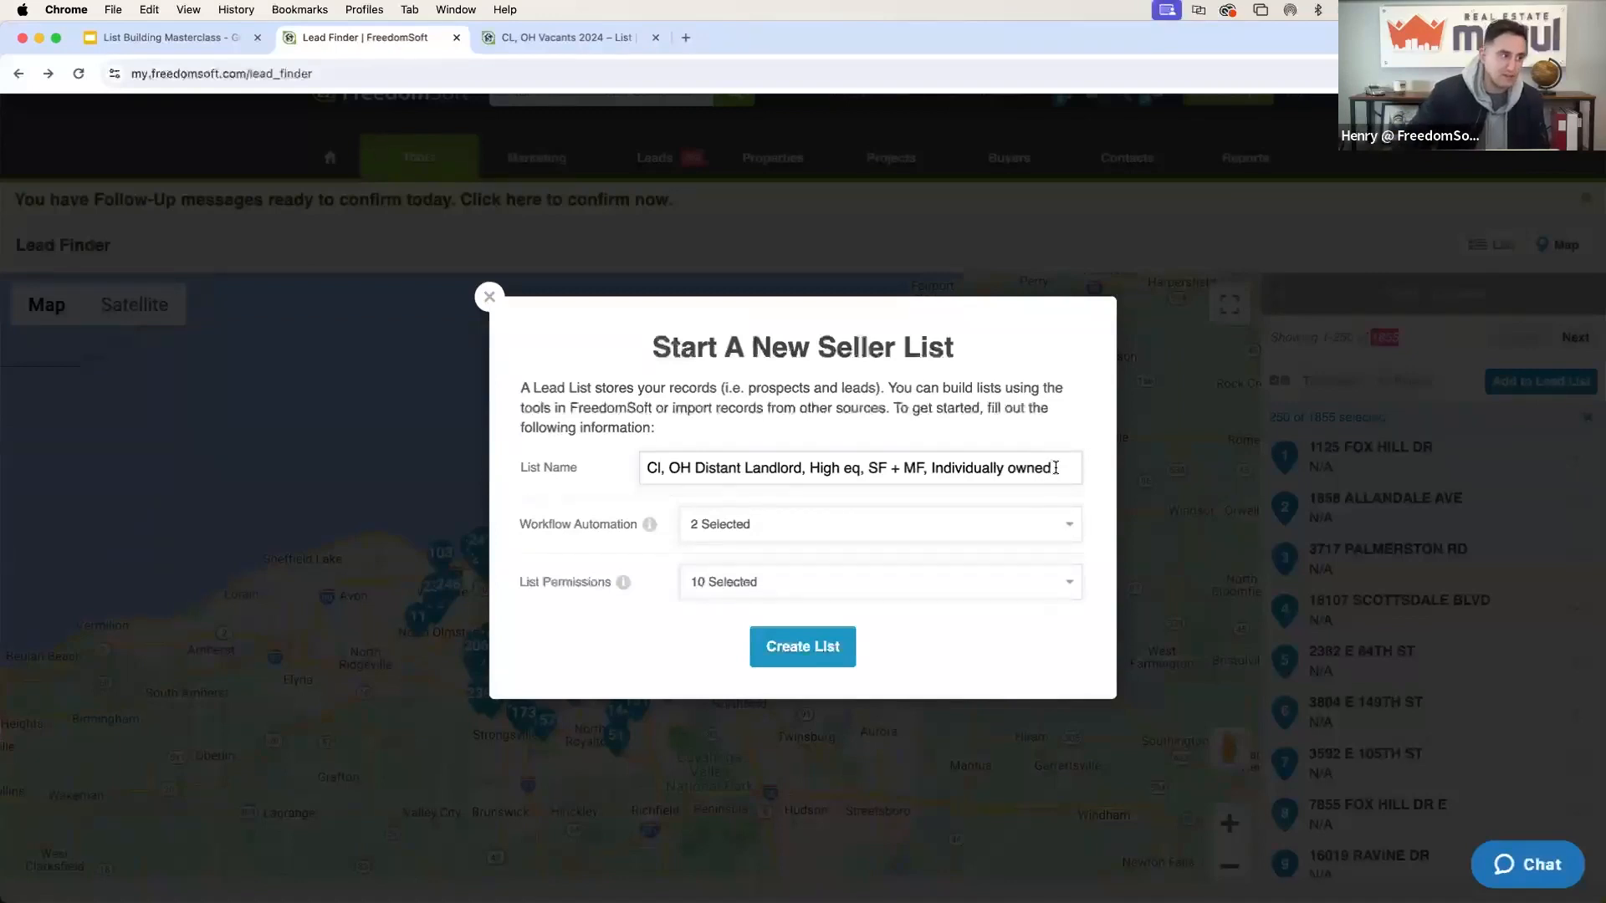
left_click(813, 645)
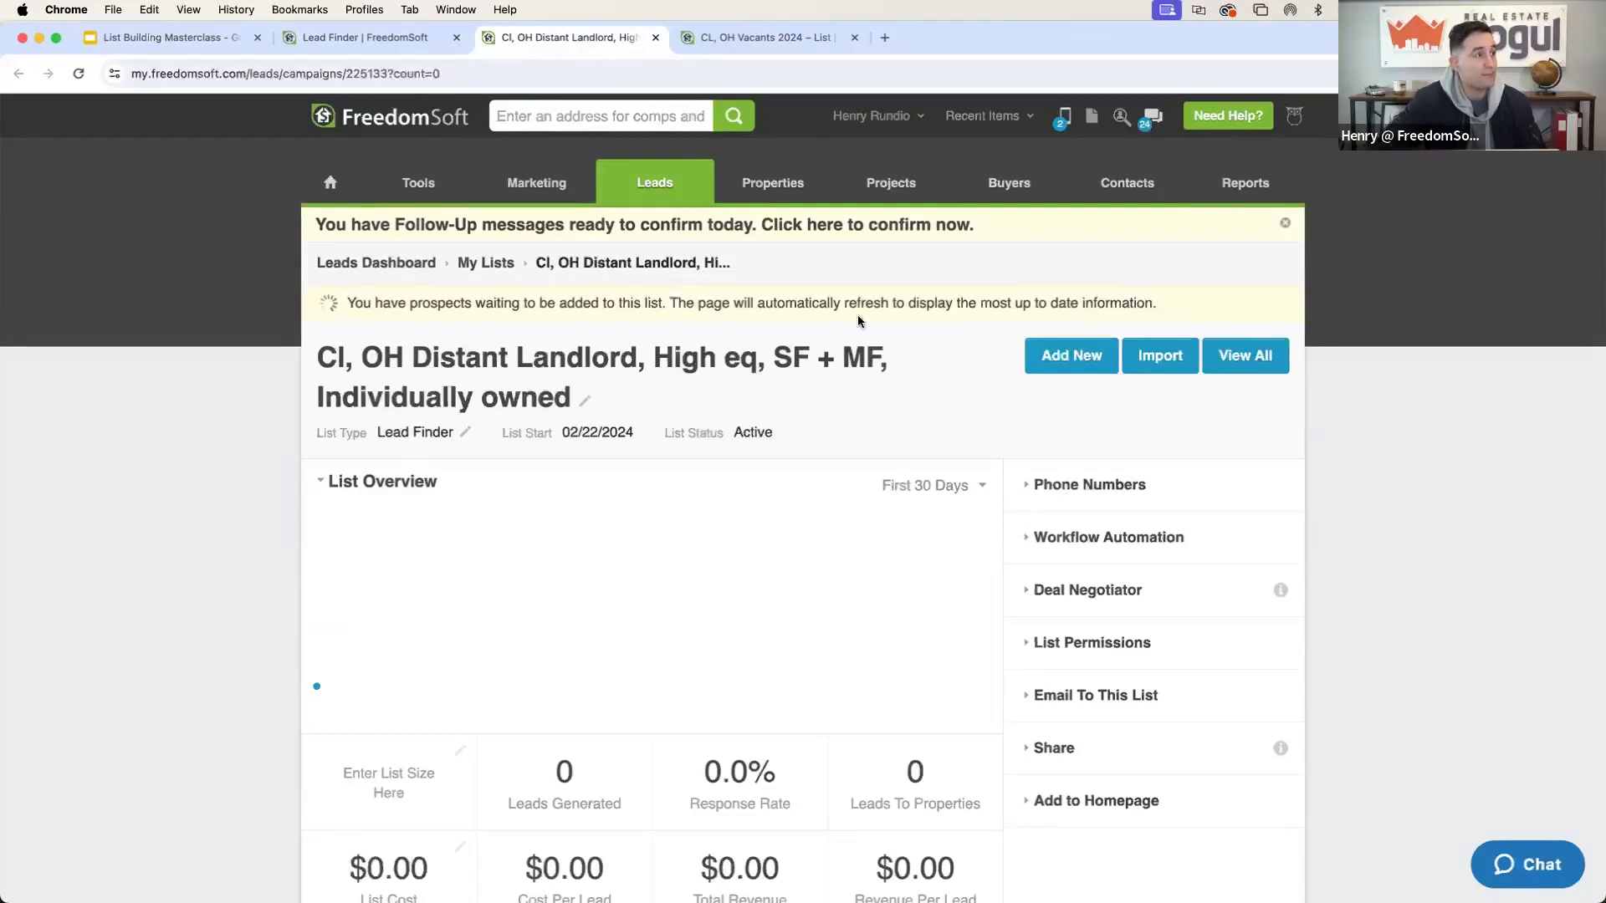
Check the CL, OH Vacants 2024 list, then return to the distant landlord list and open its NEW records.
left_click(779, 45)
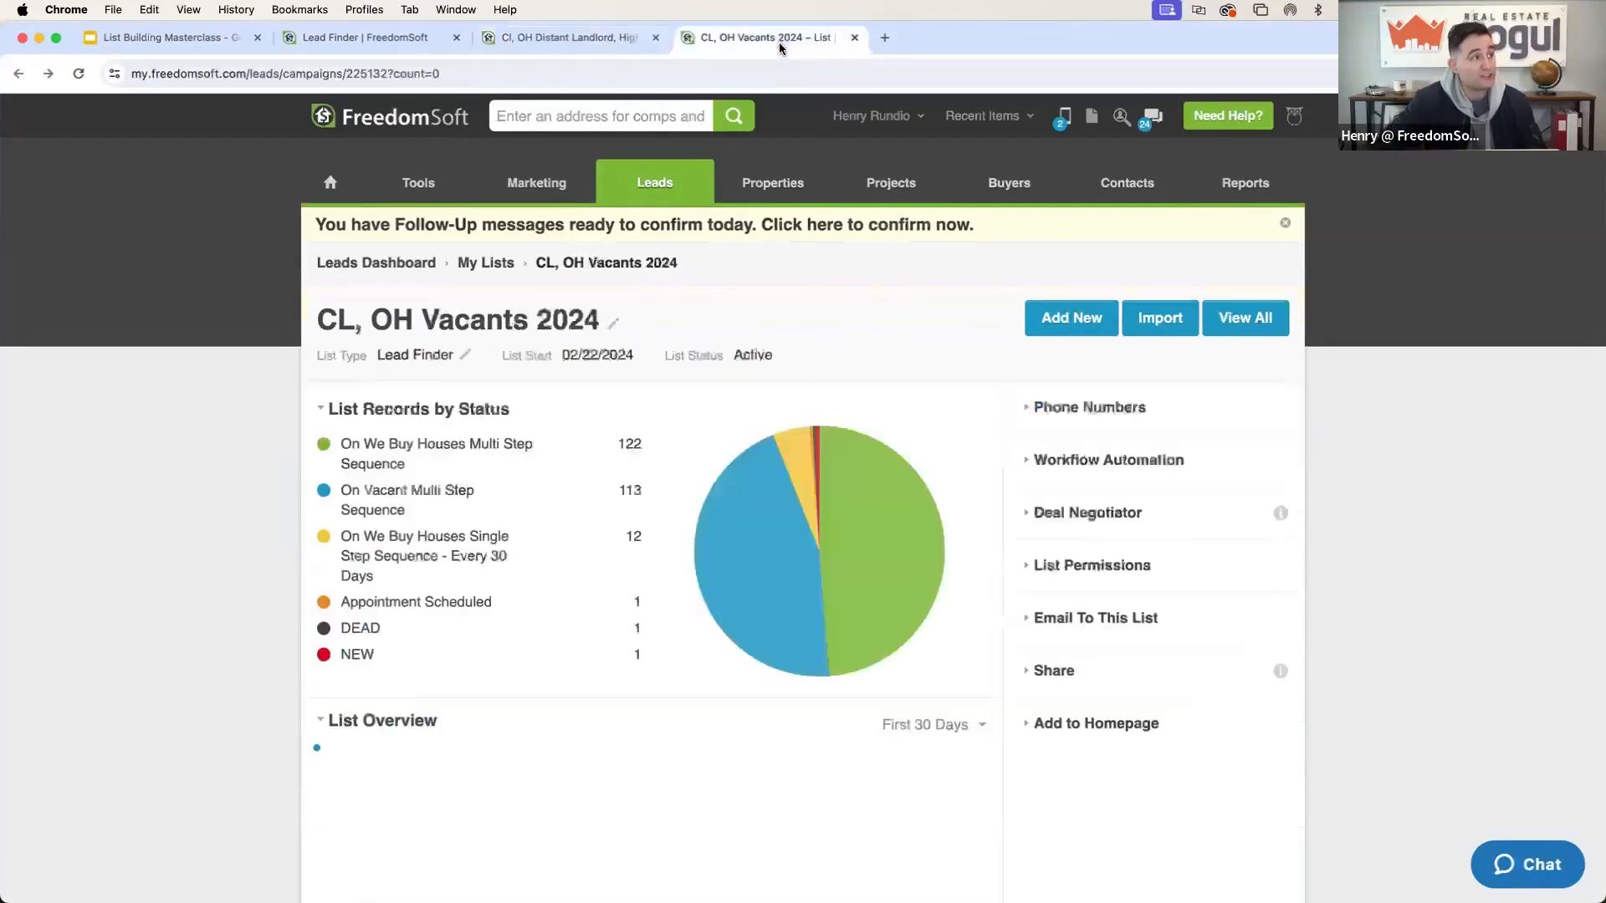
left_click(615, 42)
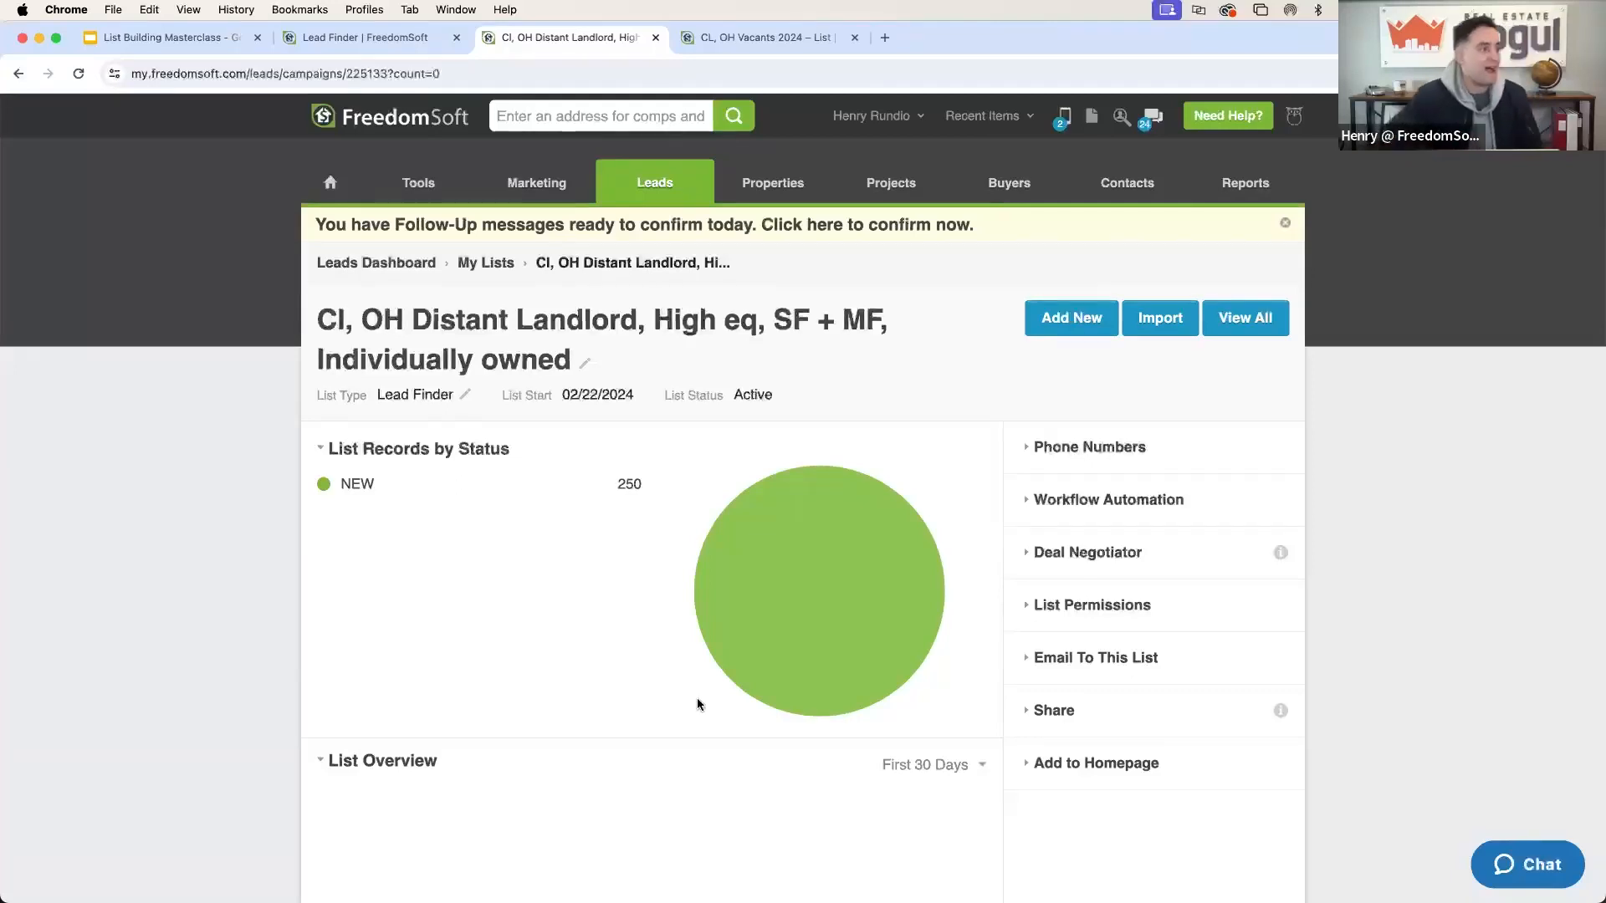
left_click(566, 492)
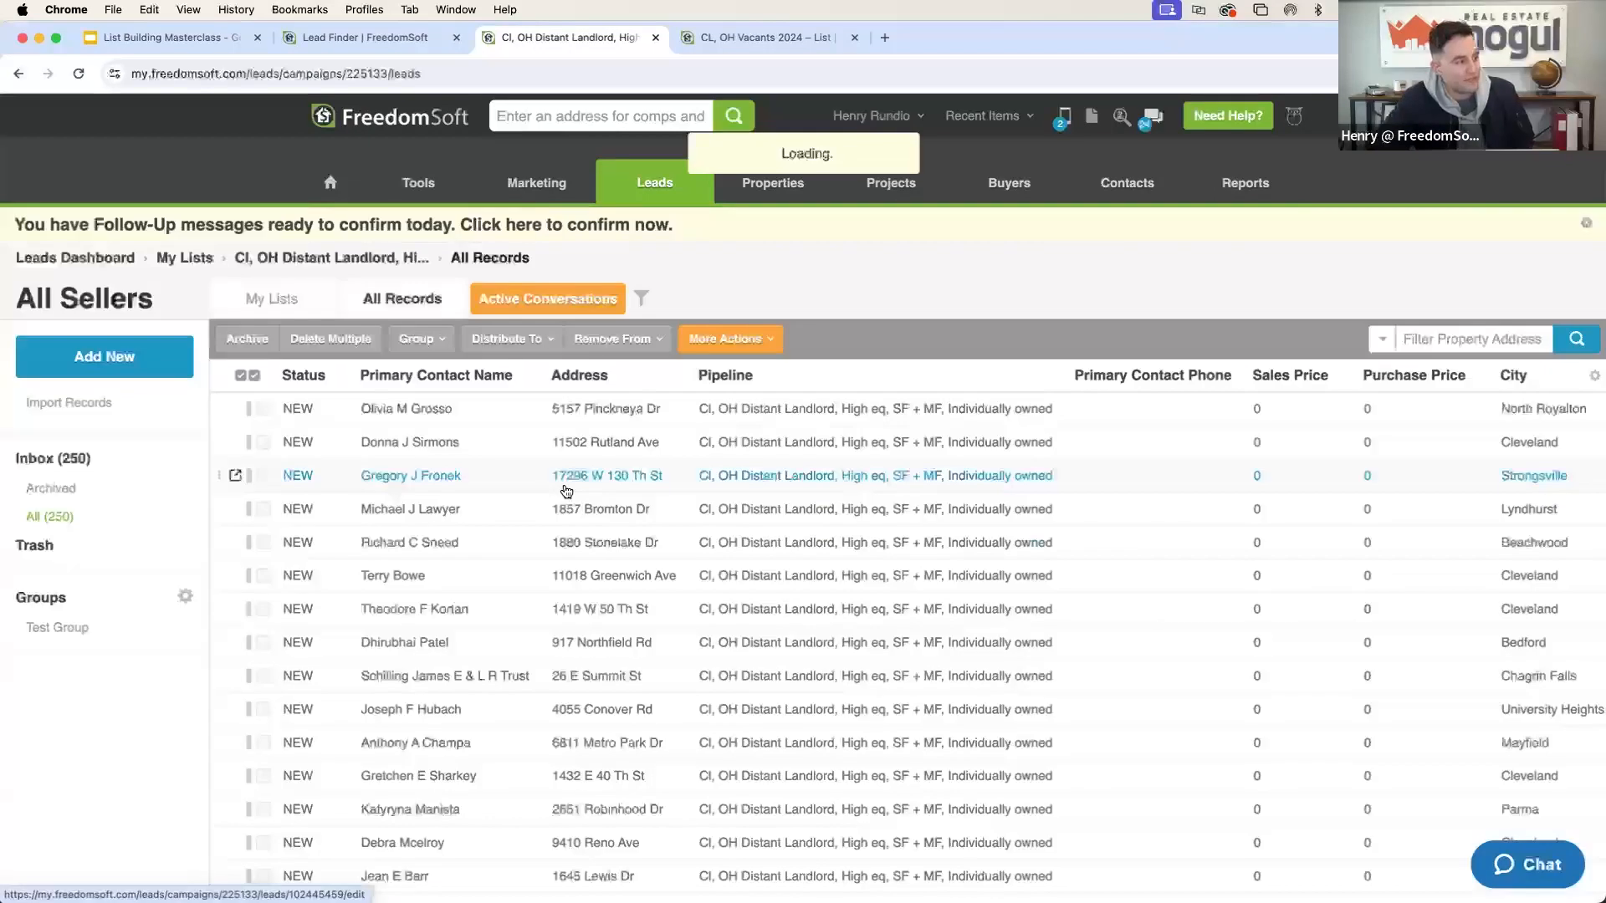
Look through the distant landlord list's records, examining the contact names, property addresses and cities.
scroll(544, 594, "down", 3)
scroll(545, 595, "down", 1)
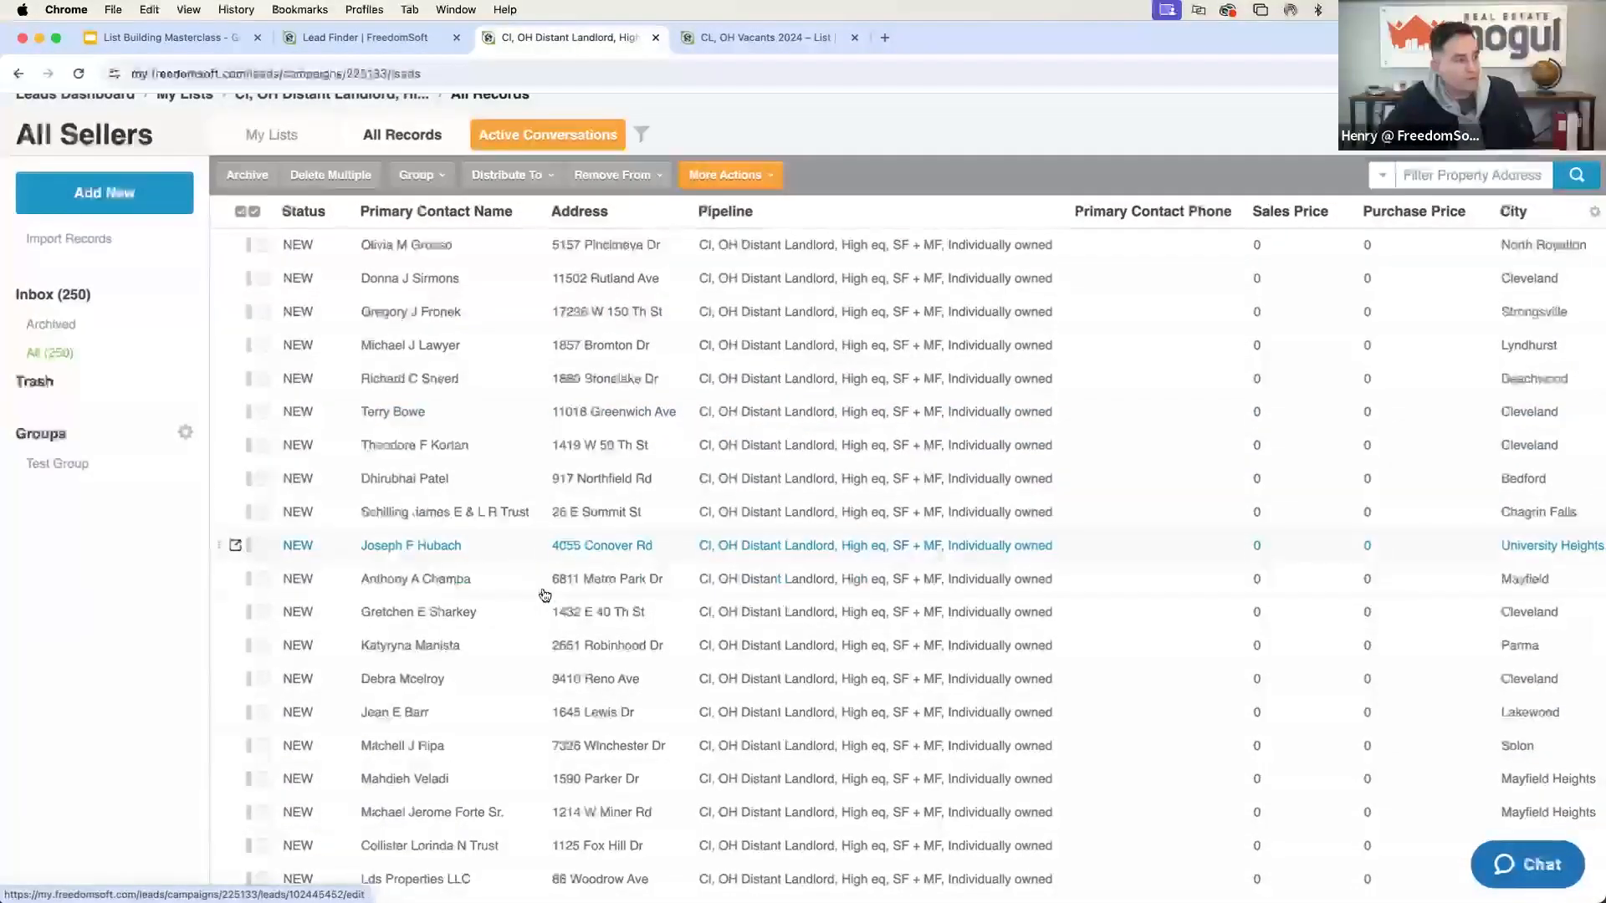
scroll(545, 594, "up", 3)
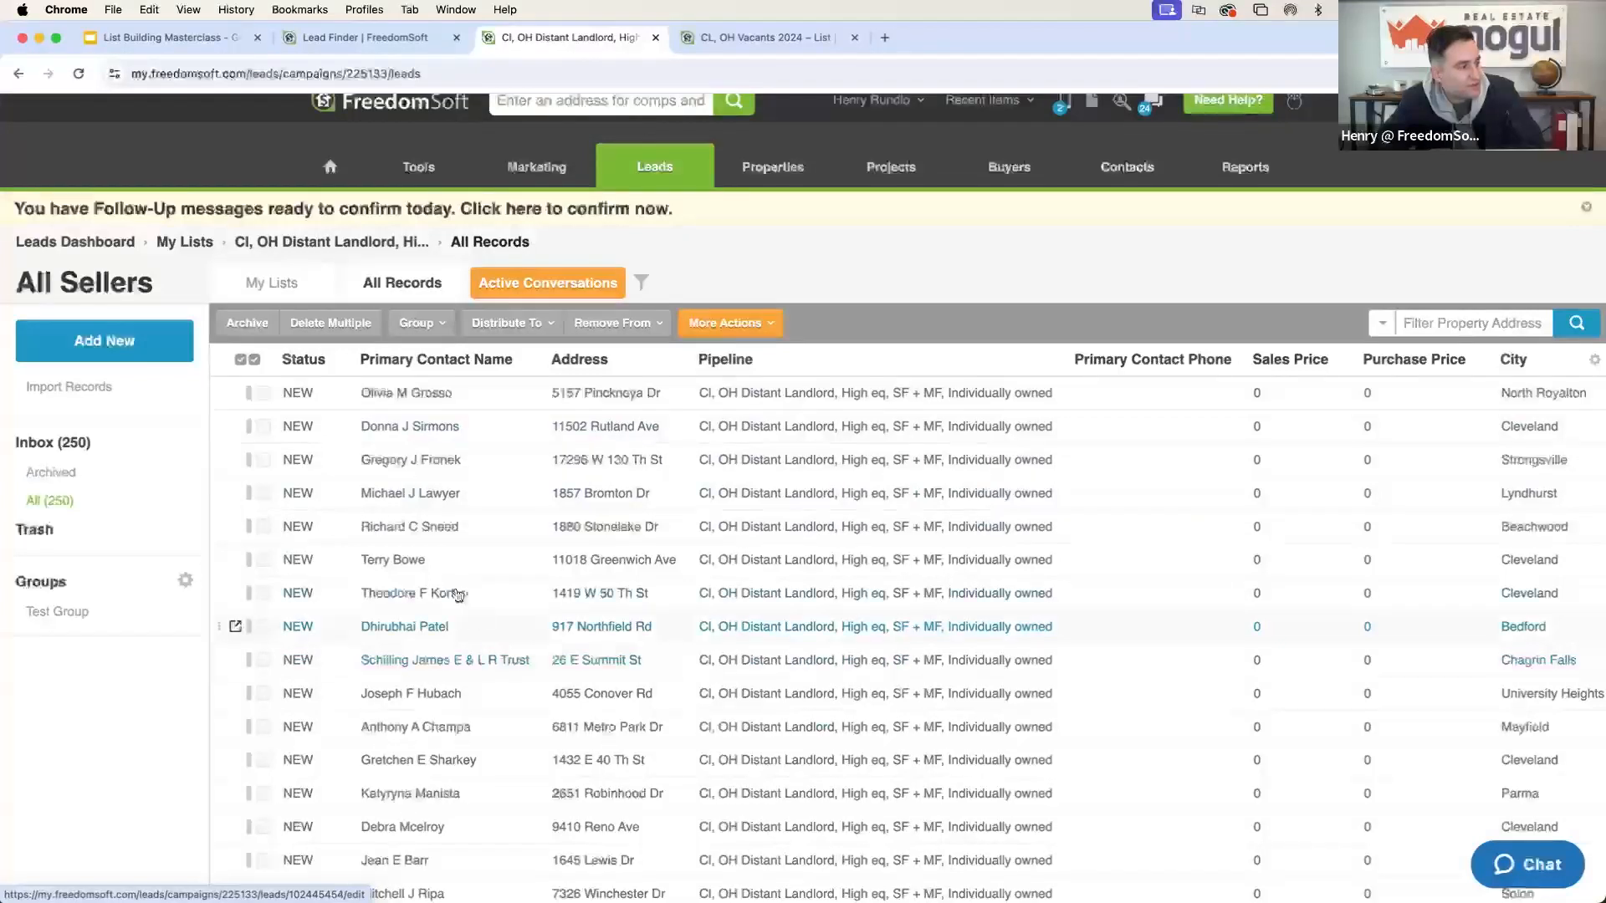
scroll(437, 423, "down", 2)
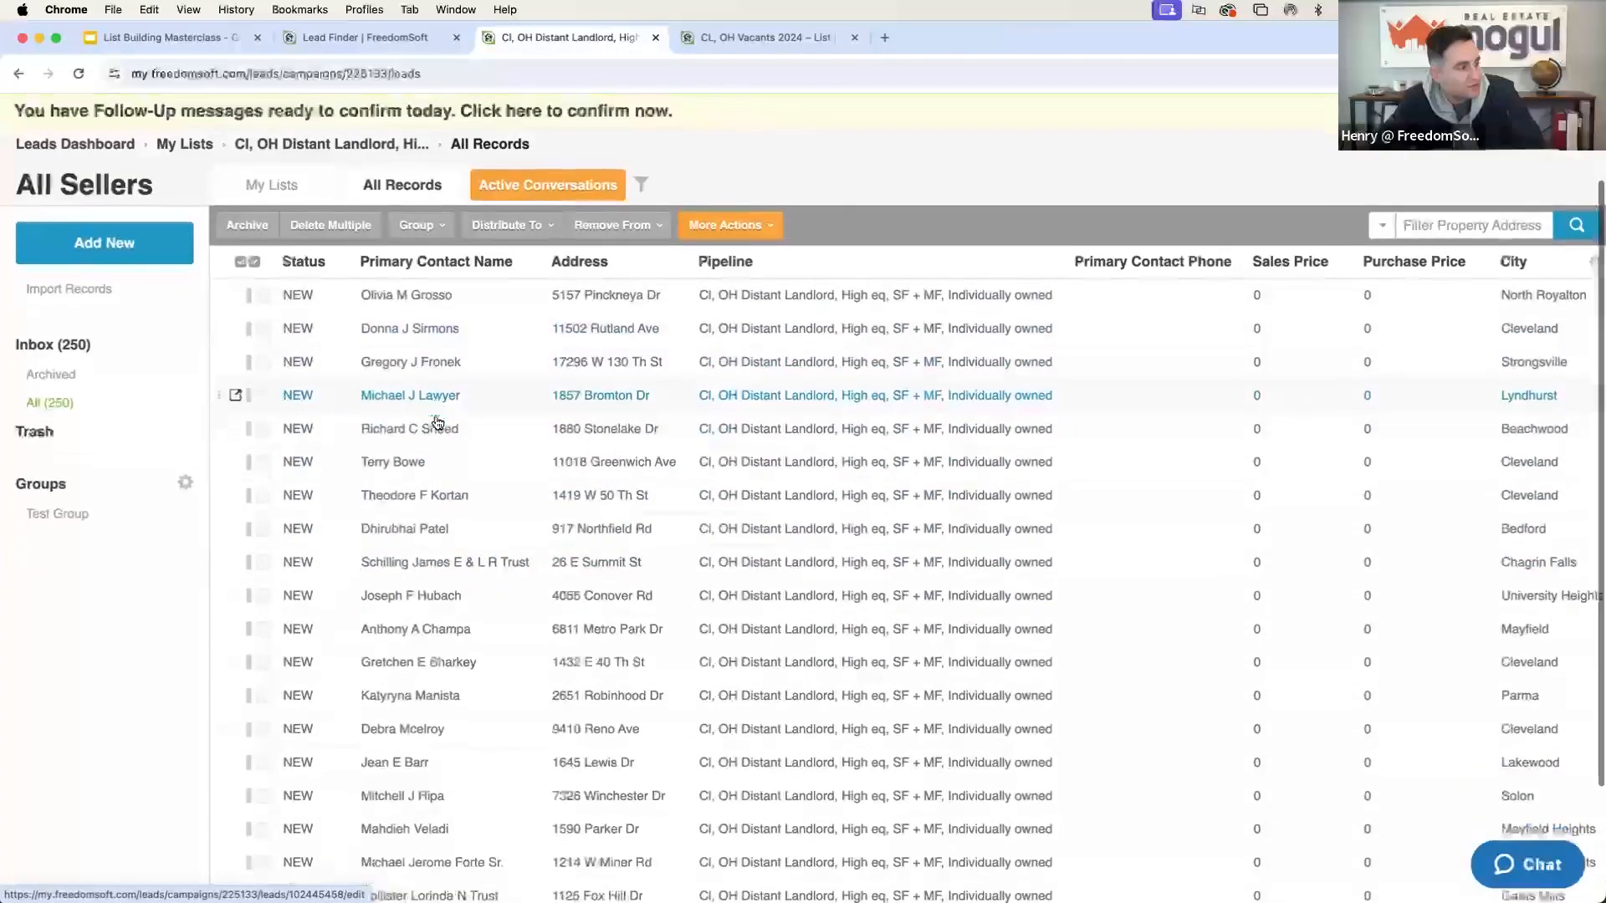
scroll(435, 423, "down", 2)
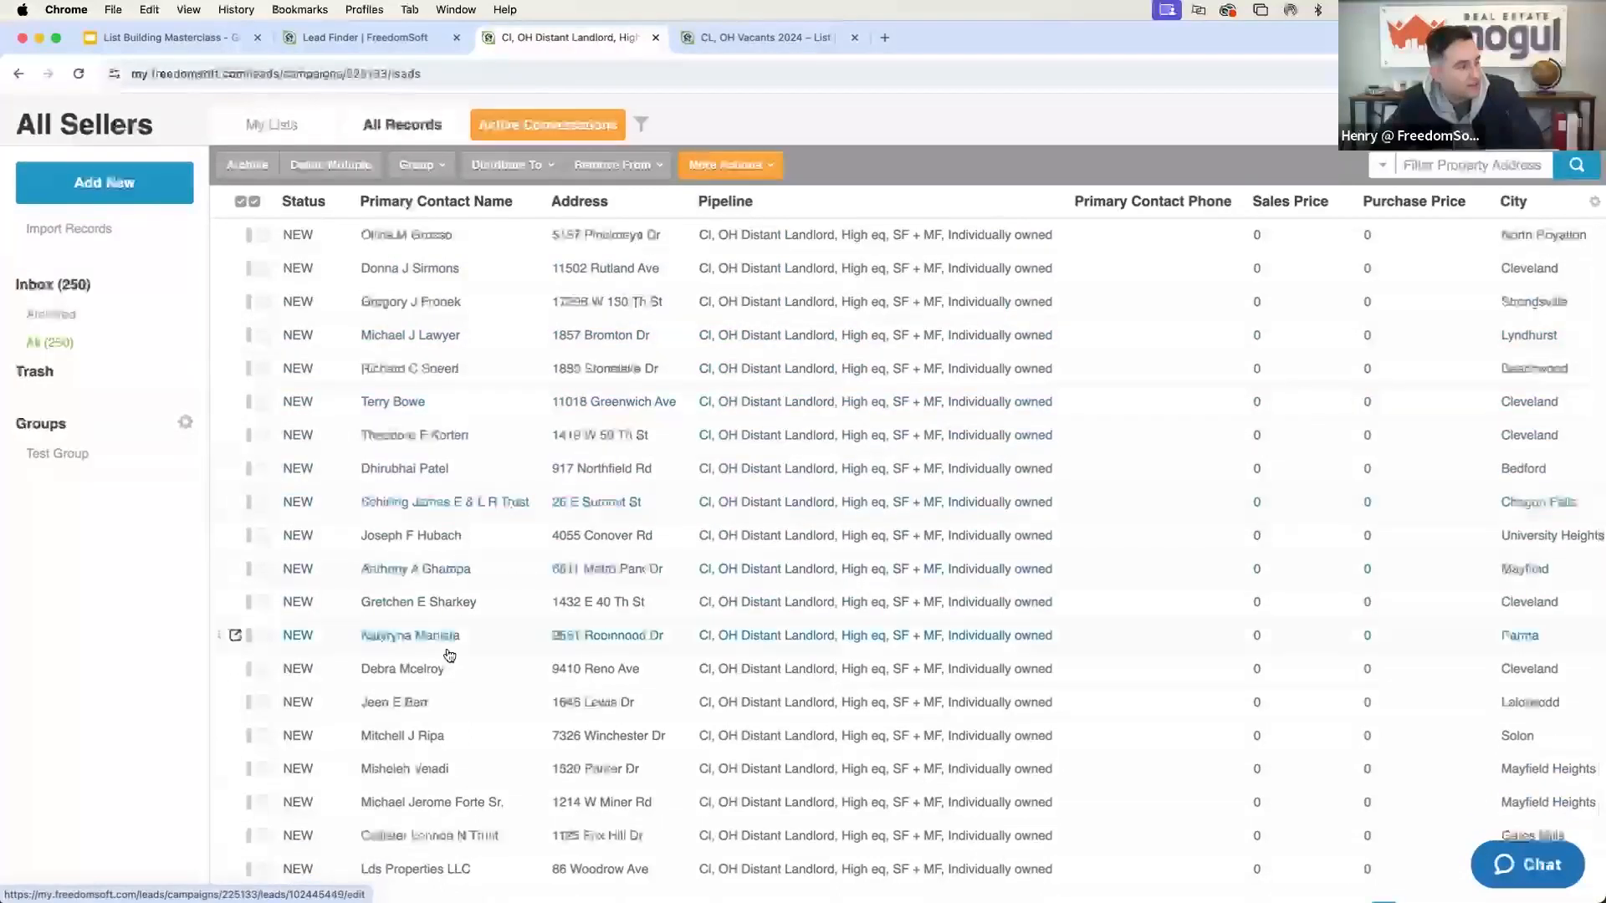
scroll(449, 653, "down", 2)
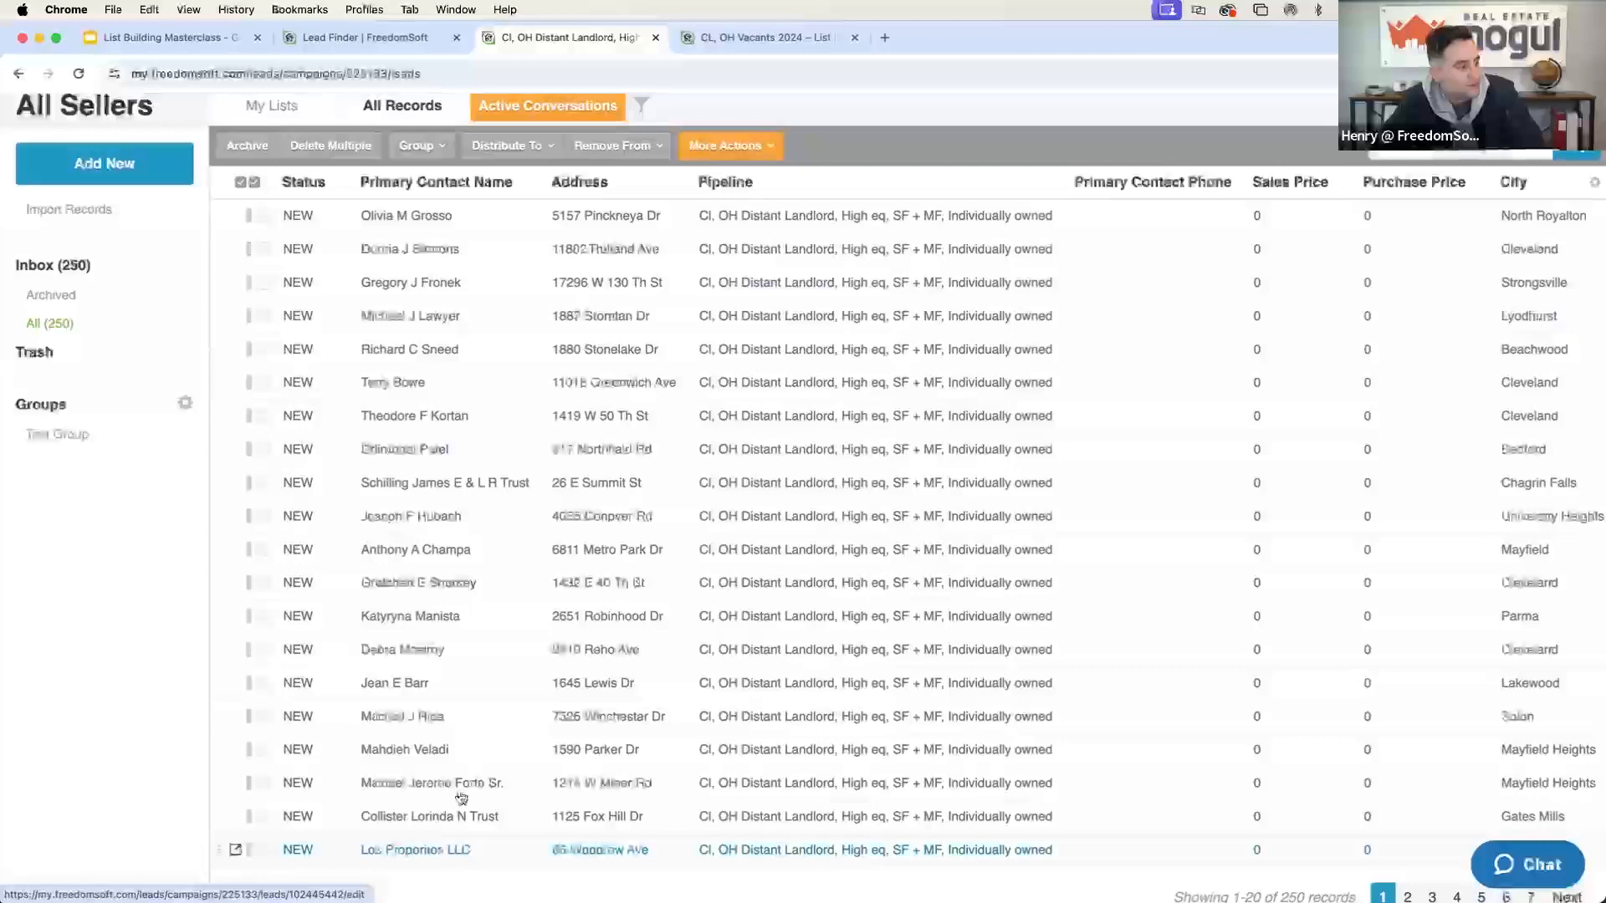
scroll(502, 703, "up", 4)
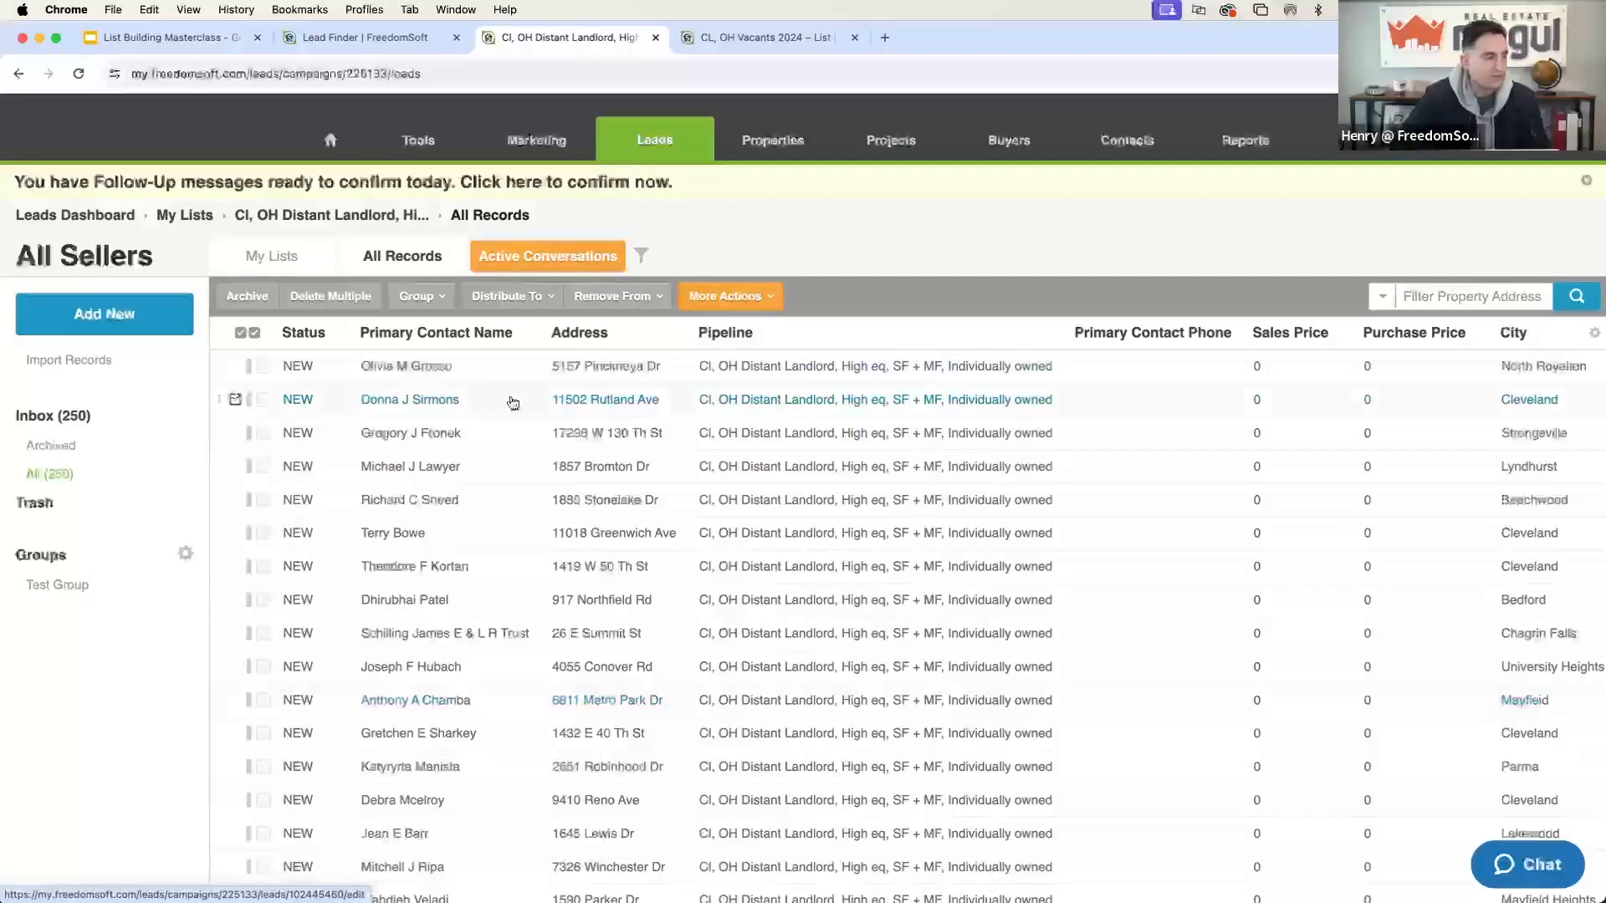
scroll(512, 403, "down", 5)
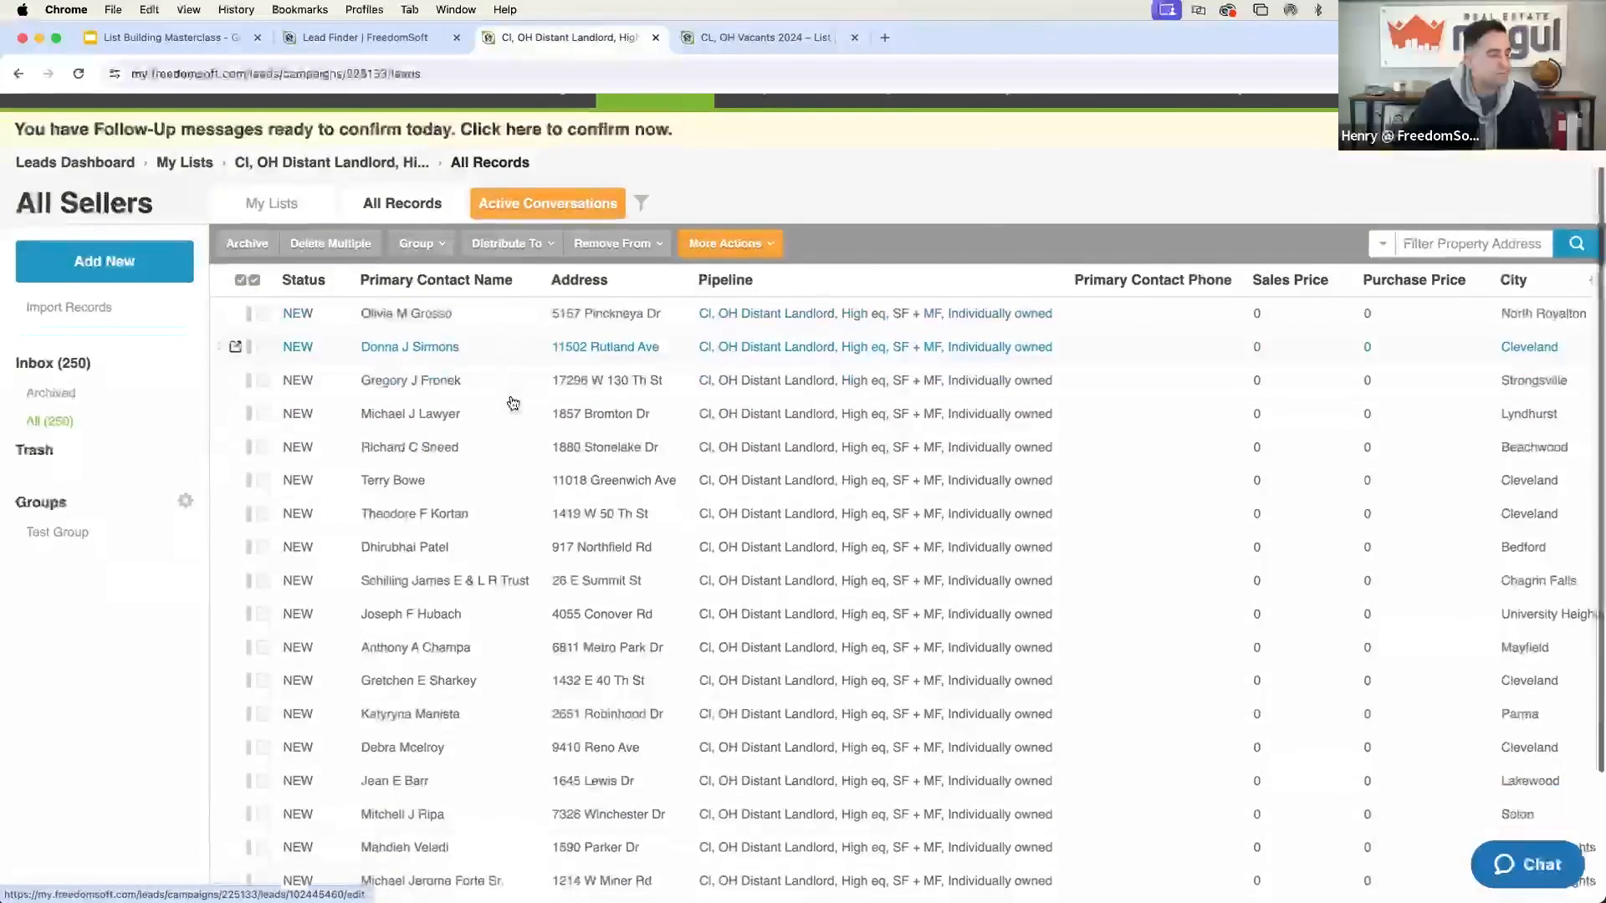